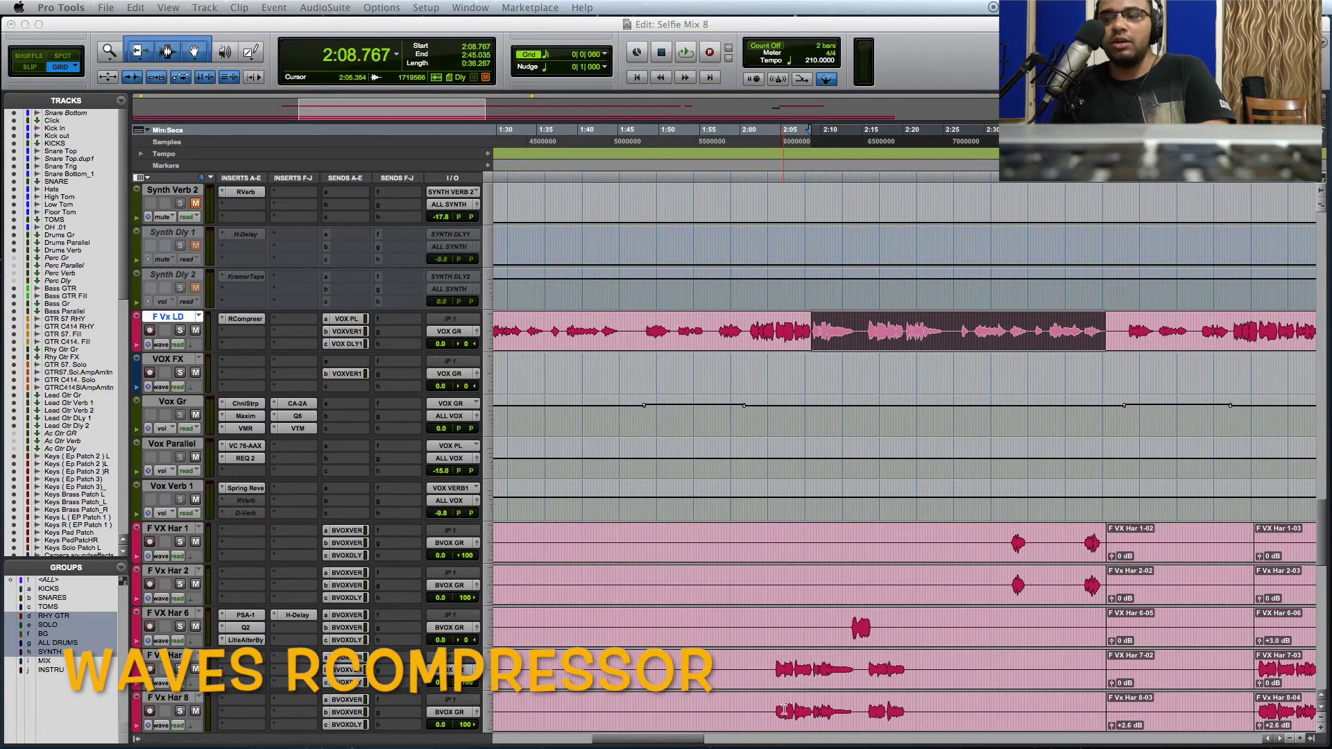
Open the RCompressor insert of F Vx LD and go through the Vox Gr, Vox Parallel and Vox Verb 1 tracks.
{"action": "left_click", "coordinate": [255, 319]}
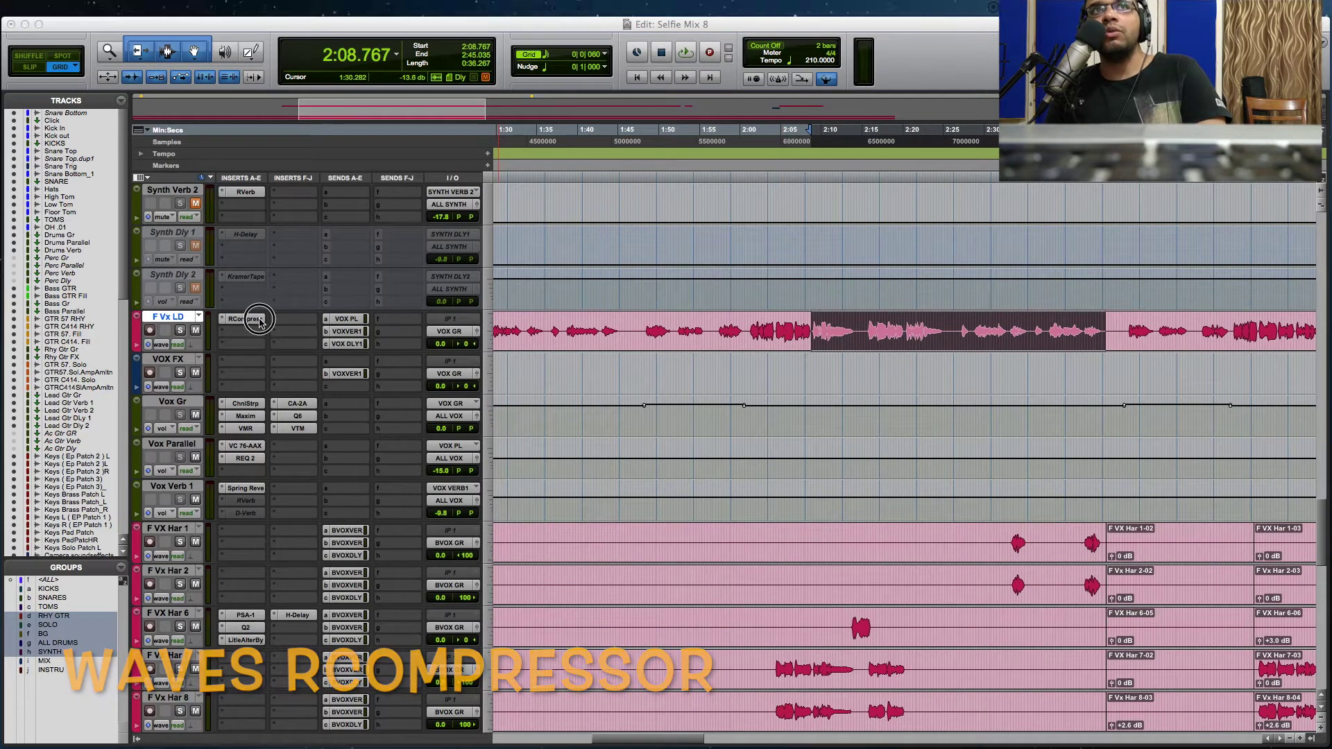
{"action": "left_click_drag", "start_coordinate": [799, 384], "coordinate": [777, 384]}
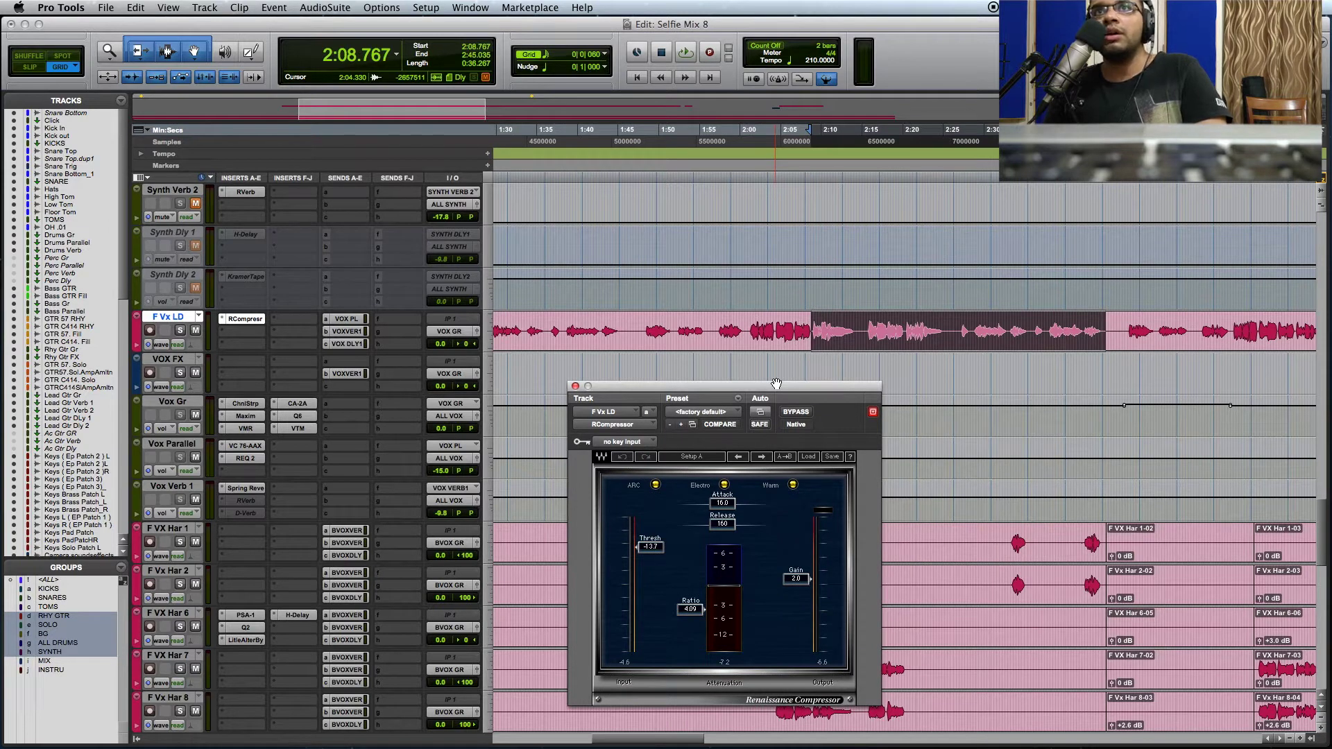
{"action": "left_click", "coordinate": [182, 404]}
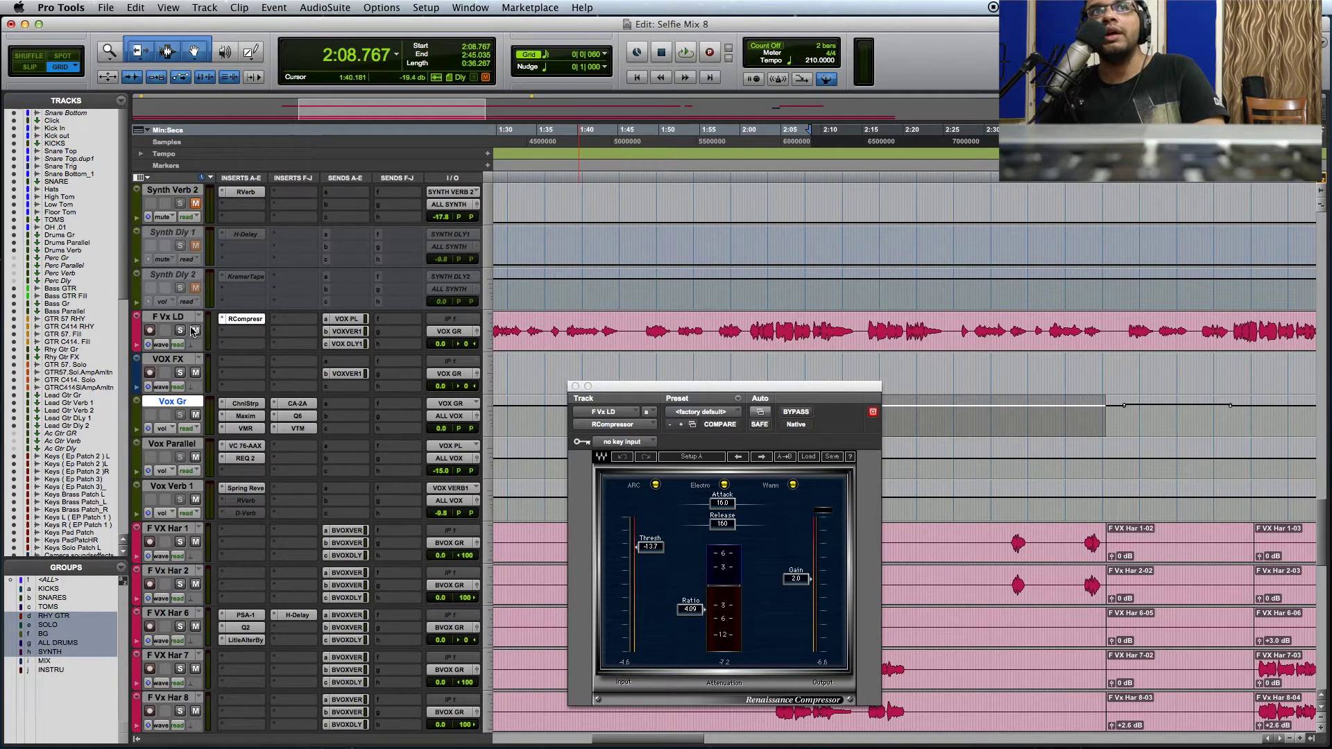
{"action": "left_click", "coordinate": [173, 446]}
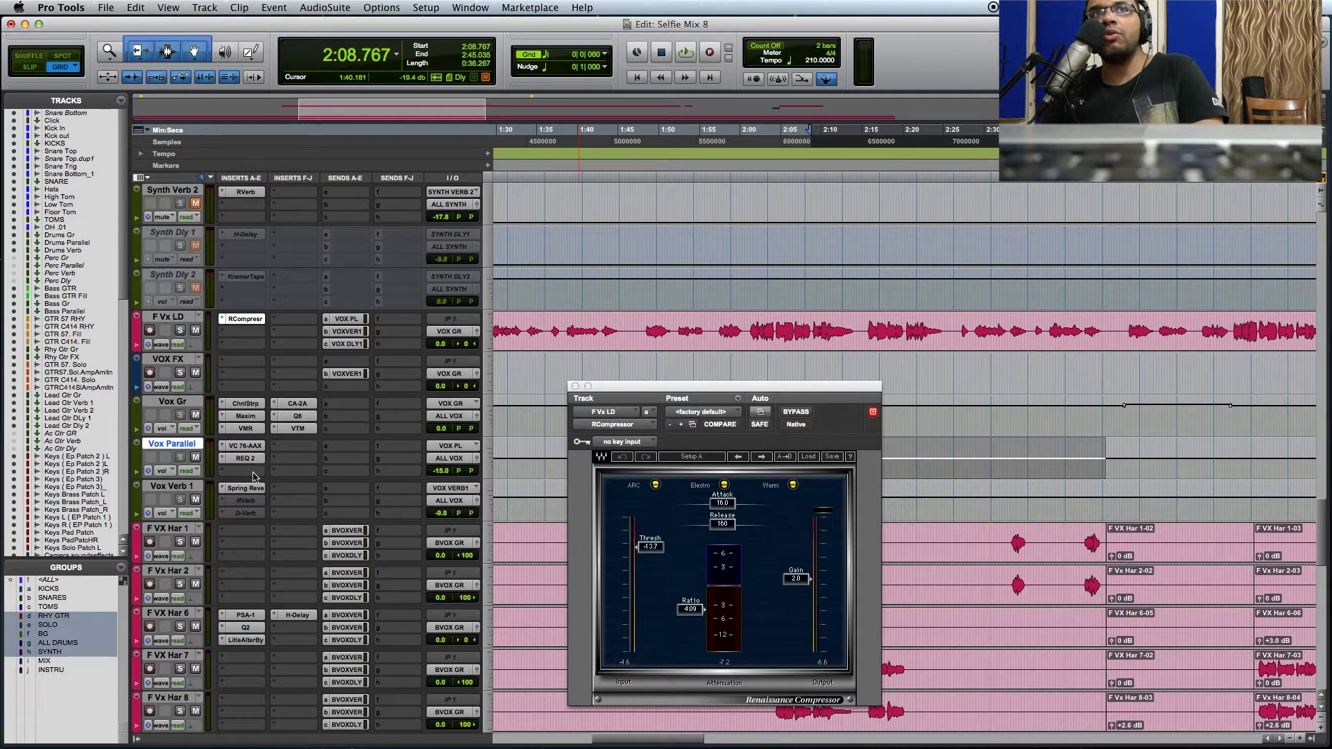
{"action": "left_click", "coordinate": [180, 489]}
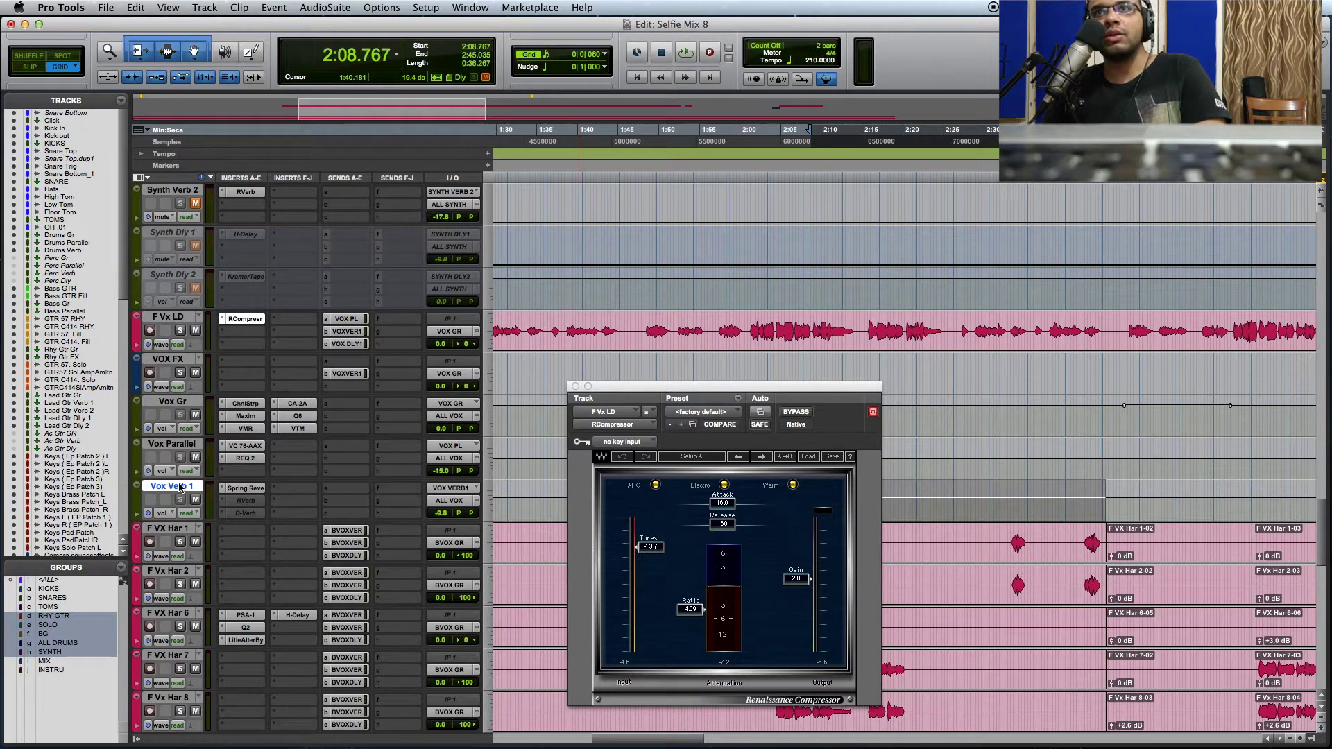
{"action": "key", "text": "p"}
{"action": "key", "text": "p"}
{"action": "key", "text": "p"}
{"action": "key", "text": "p"}
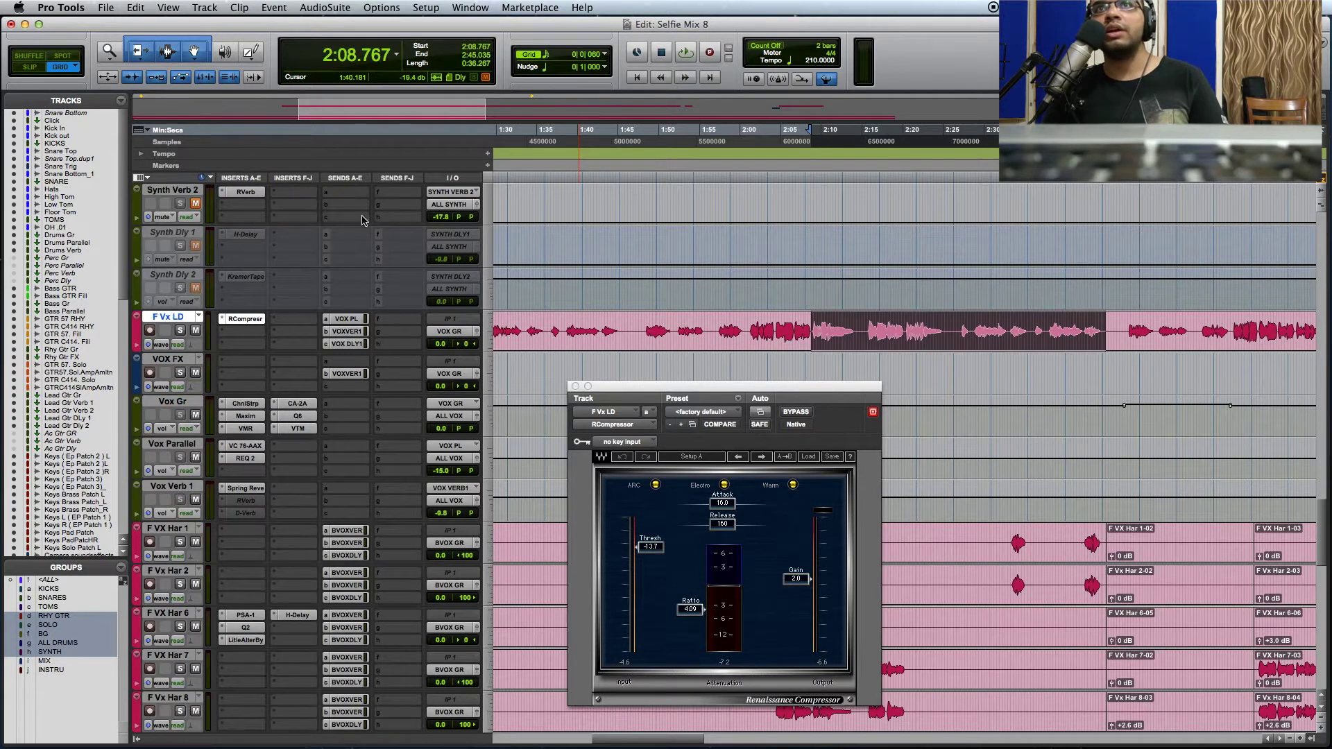
Move the RCompressor window clear of the lead vocal and listen to the selected section in the full mix.
{"action": "left_click_drag", "start_coordinate": [719, 390], "coordinate": [696, 379]}
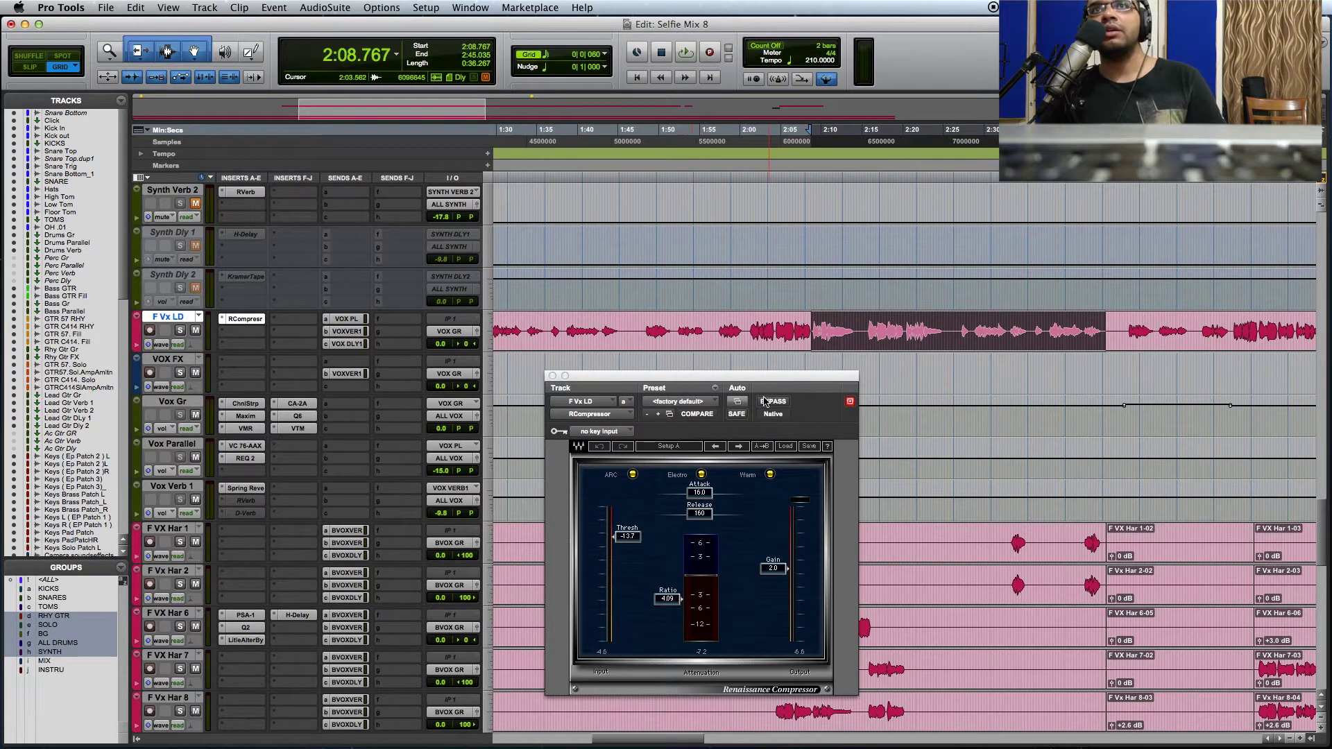
{"action": "mouse_move", "coordinate": [745, 377]}
{"action": "left_mouse_down"}
{"action": "mouse_move", "coordinate": [719, 366]}
{"action": "mouse_move", "coordinate": [741, 367]}
{"action": "left_mouse_up"}
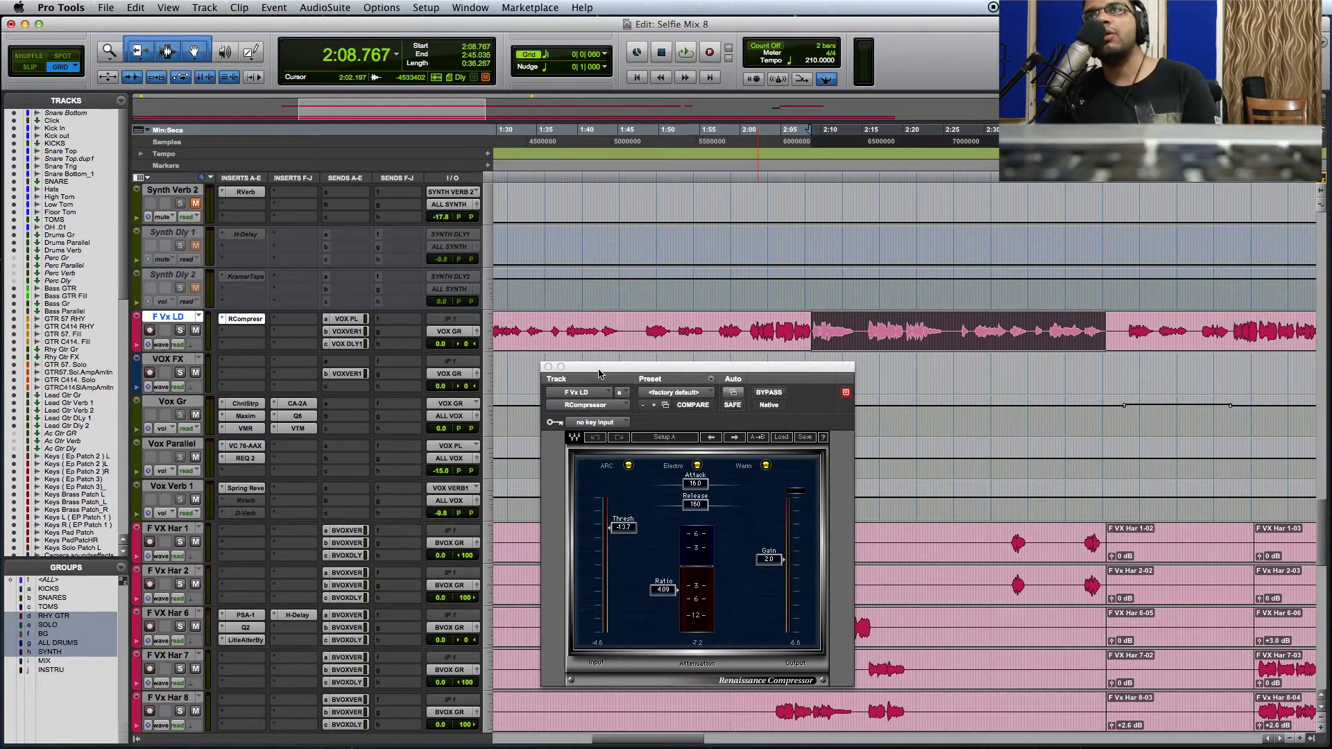
{"action": "key", "text": "space"}
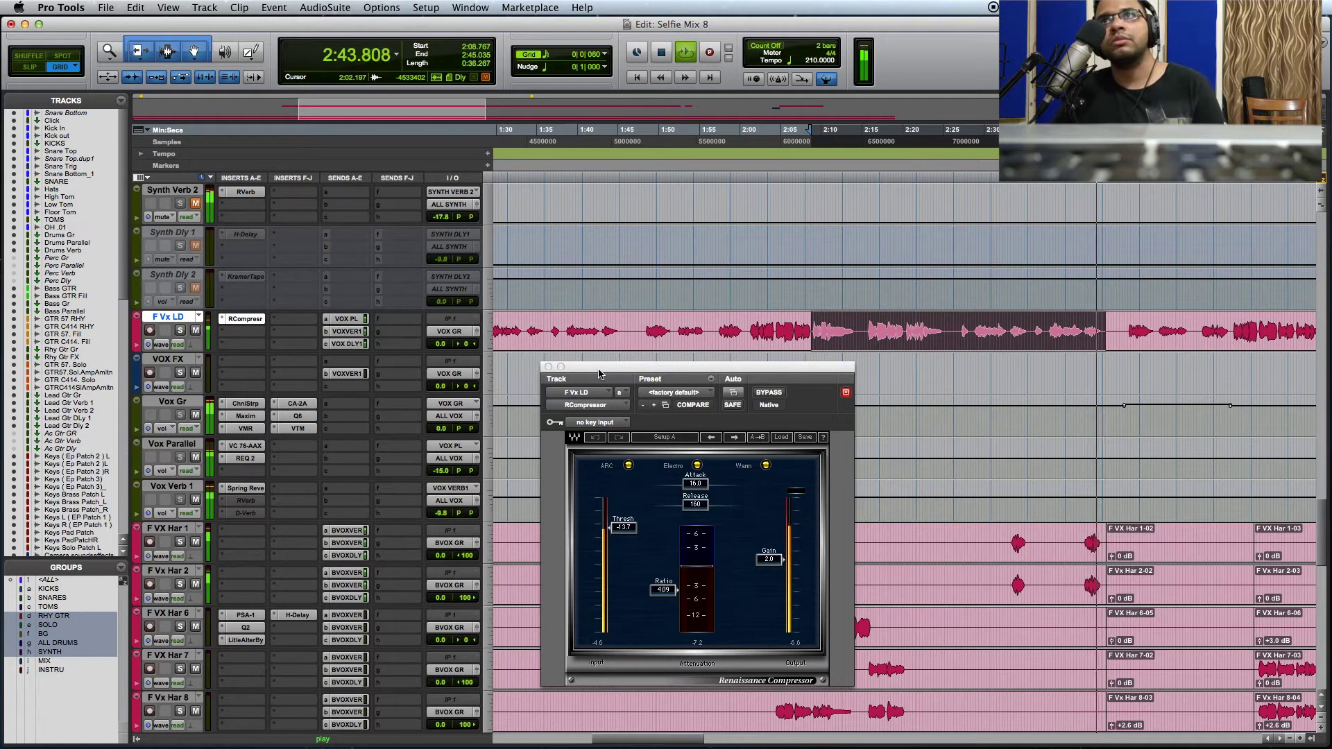
{"action": "key", "text": "space"}
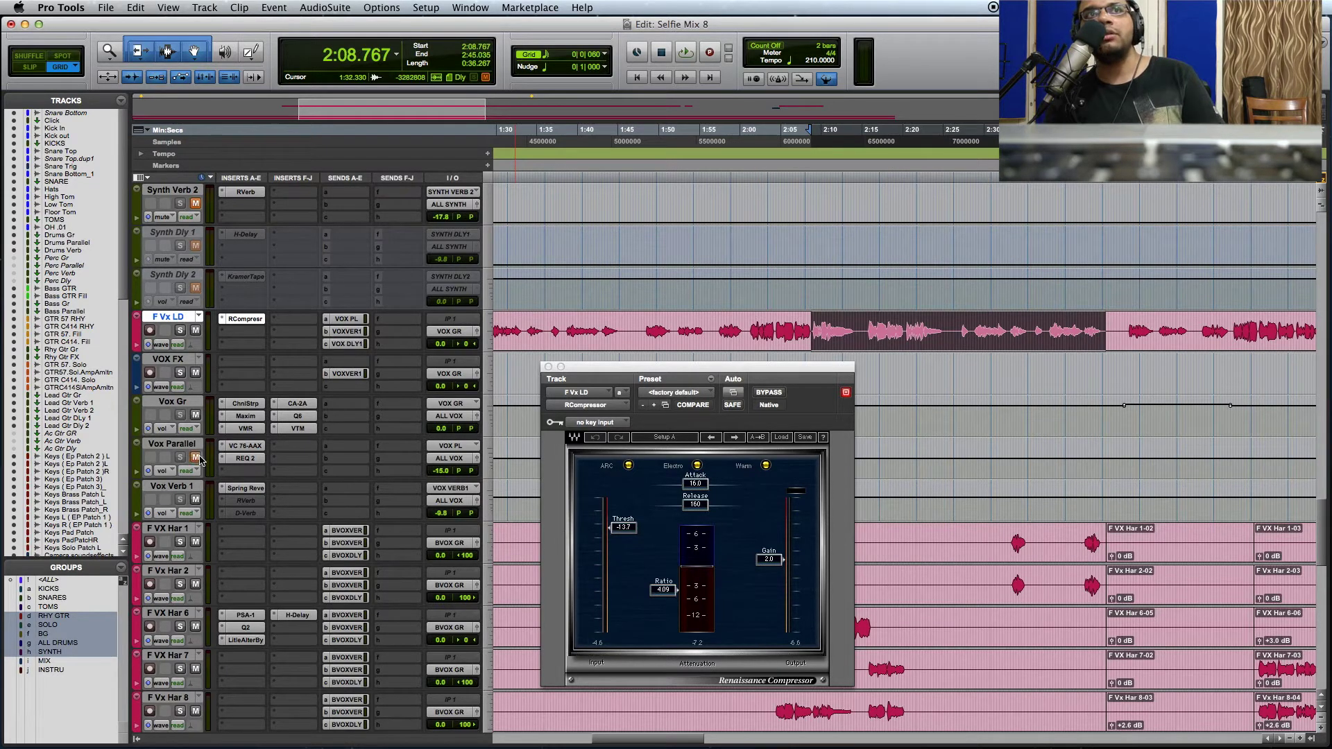
Mute Vox Parallel and Vox Verb 1, bypass the F Vx LD and Vox Gr inserts, and solo F Vx LD to hear it dry.
{"action": "left_click", "coordinate": [196, 500]}
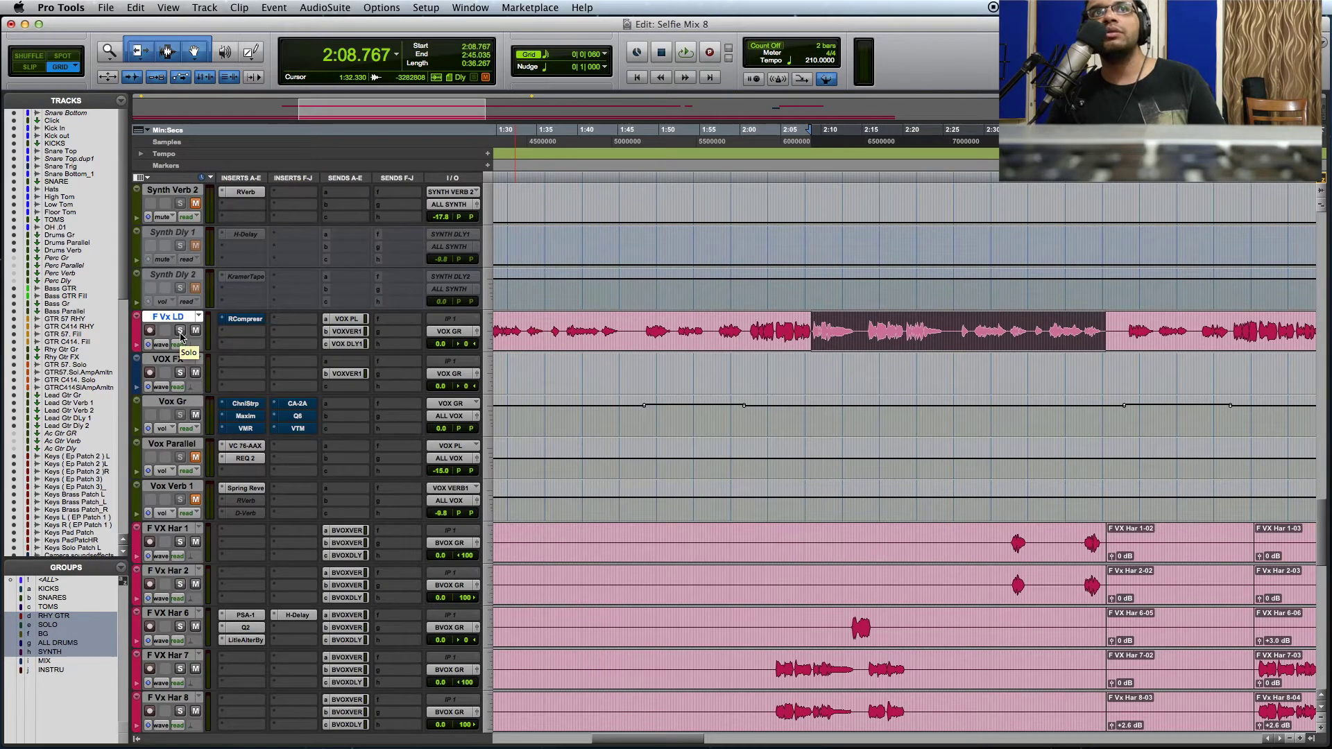
{"action": "left_click", "coordinate": [180, 331]}
{"action": "key", "text": "space"}
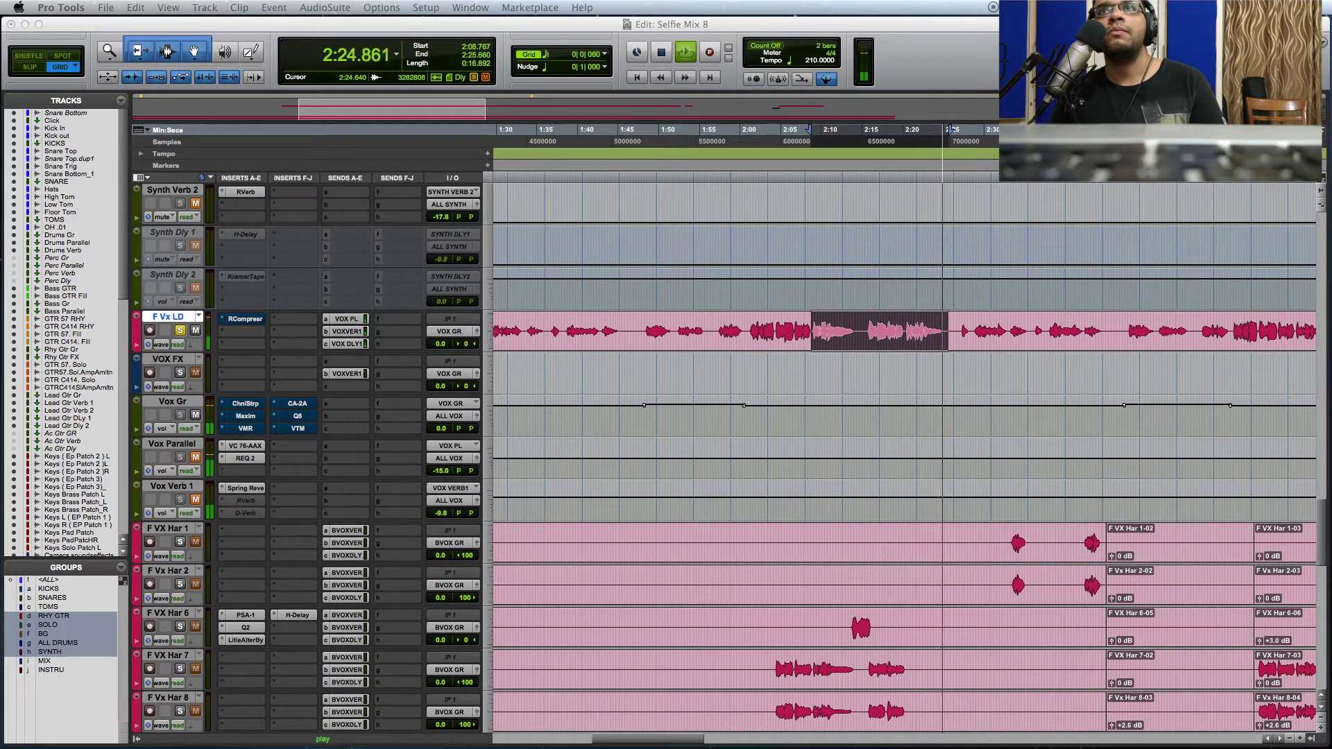
{"action": "key", "text": "space"}
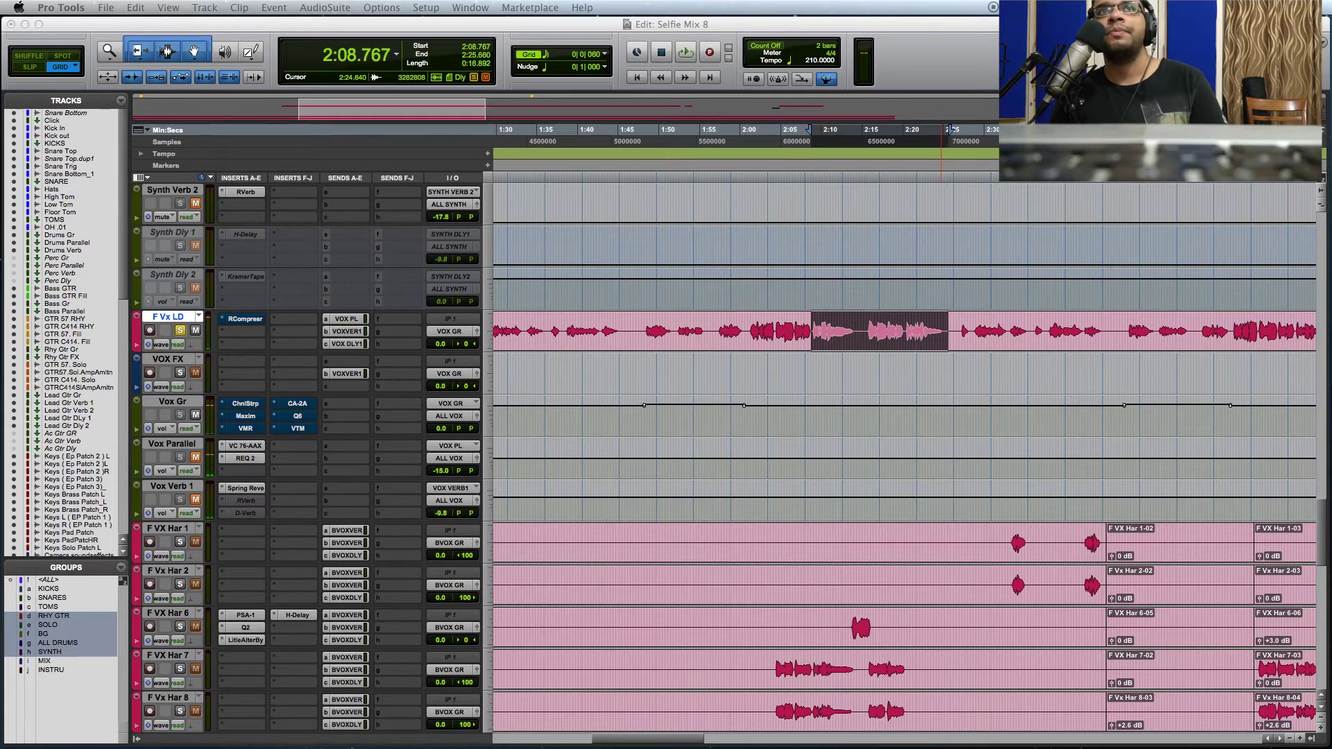
Reactivate RCompressor on F Vx LD and compare its bypassed and active sound while playing the selection.
{"action": "left_click", "coordinate": [248, 325], "text": "super"}
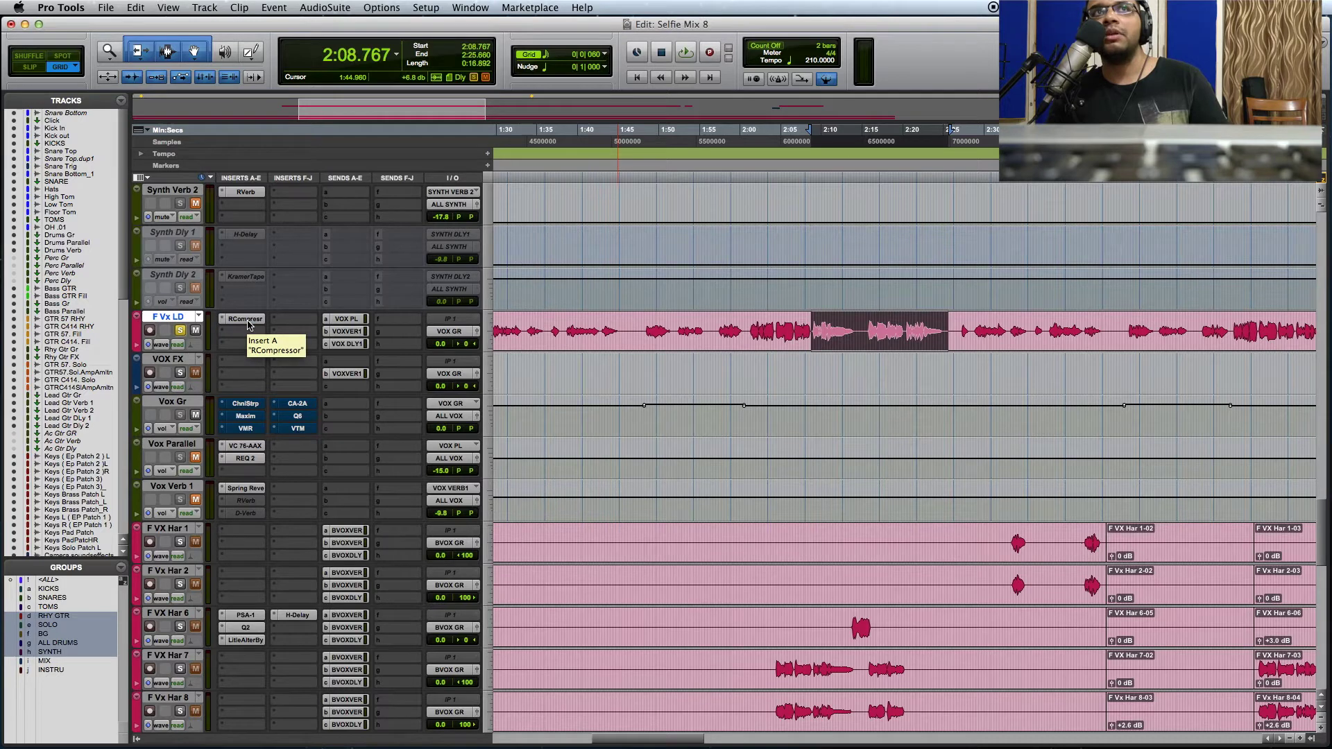
{"action": "left_click", "coordinate": [247, 320]}
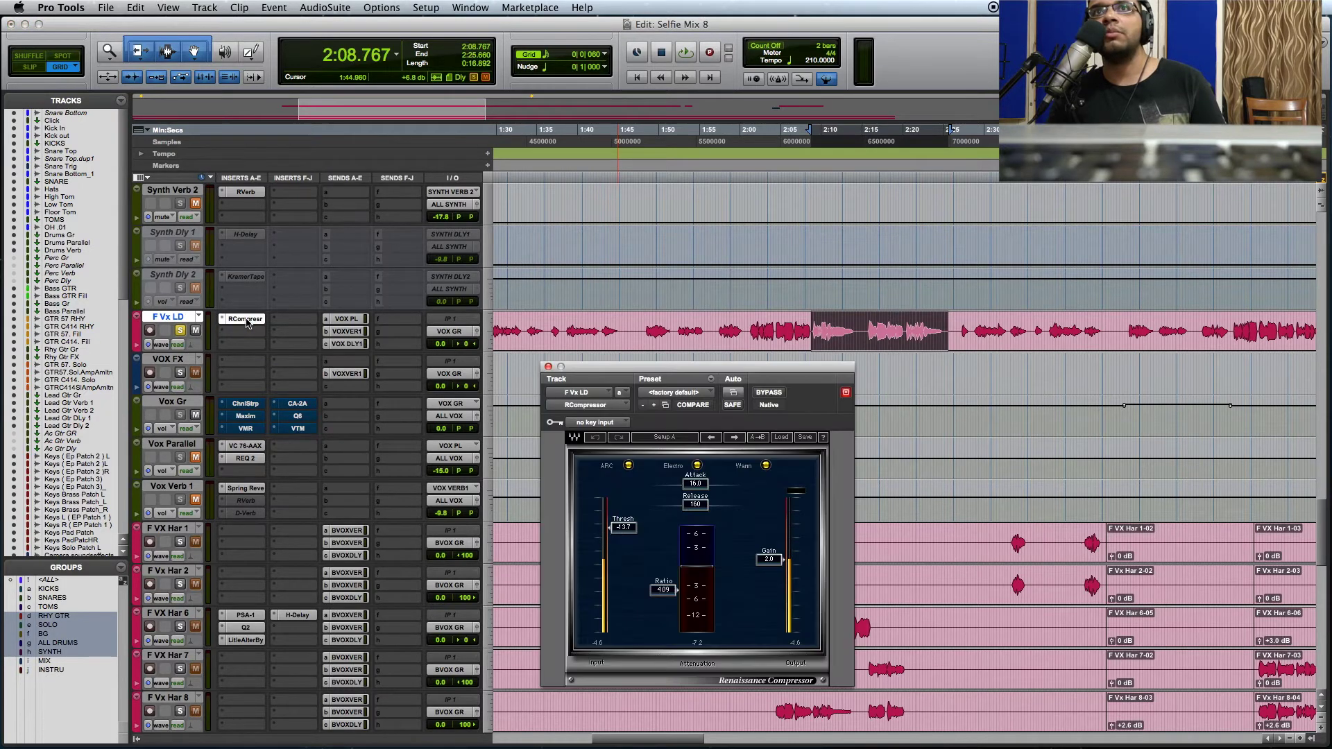
{"action": "left_click_drag", "start_coordinate": [780, 368], "coordinate": [803, 374]}
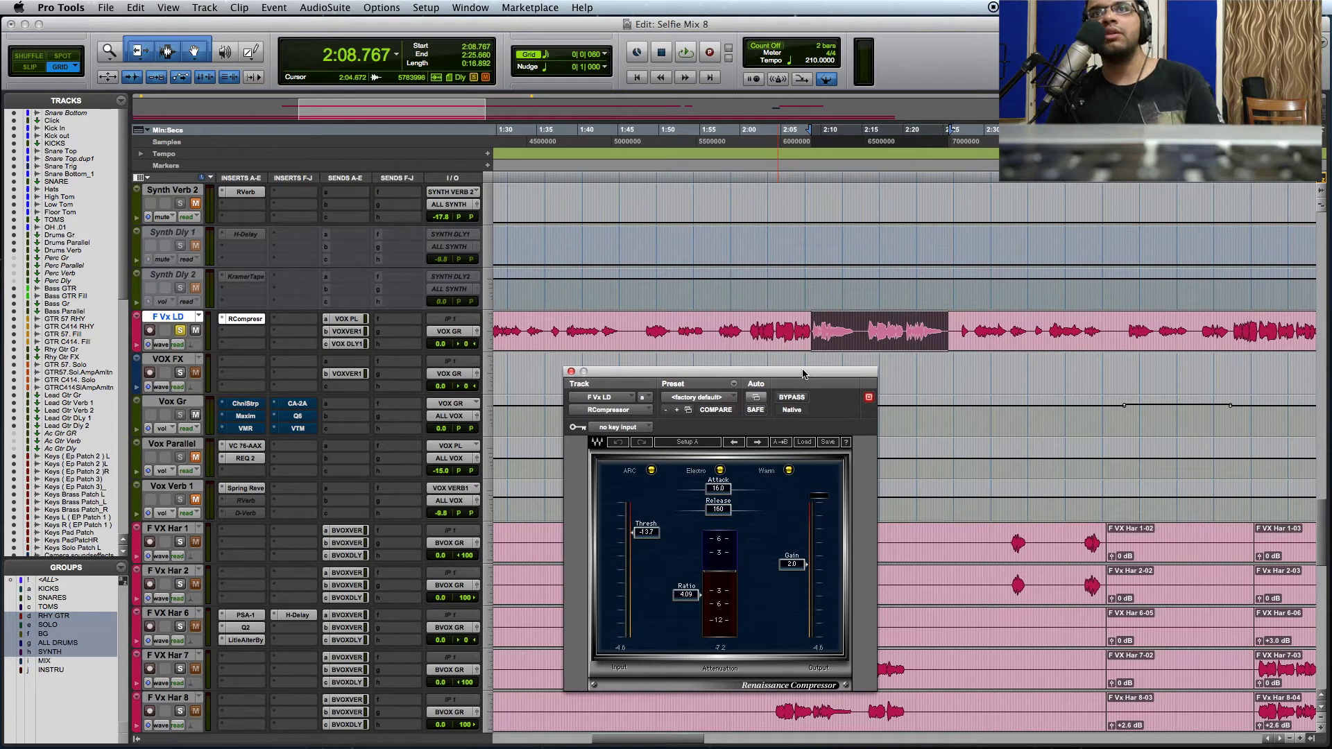
{"action": "left_click_drag", "start_coordinate": [740, 374], "coordinate": [740, 380]}
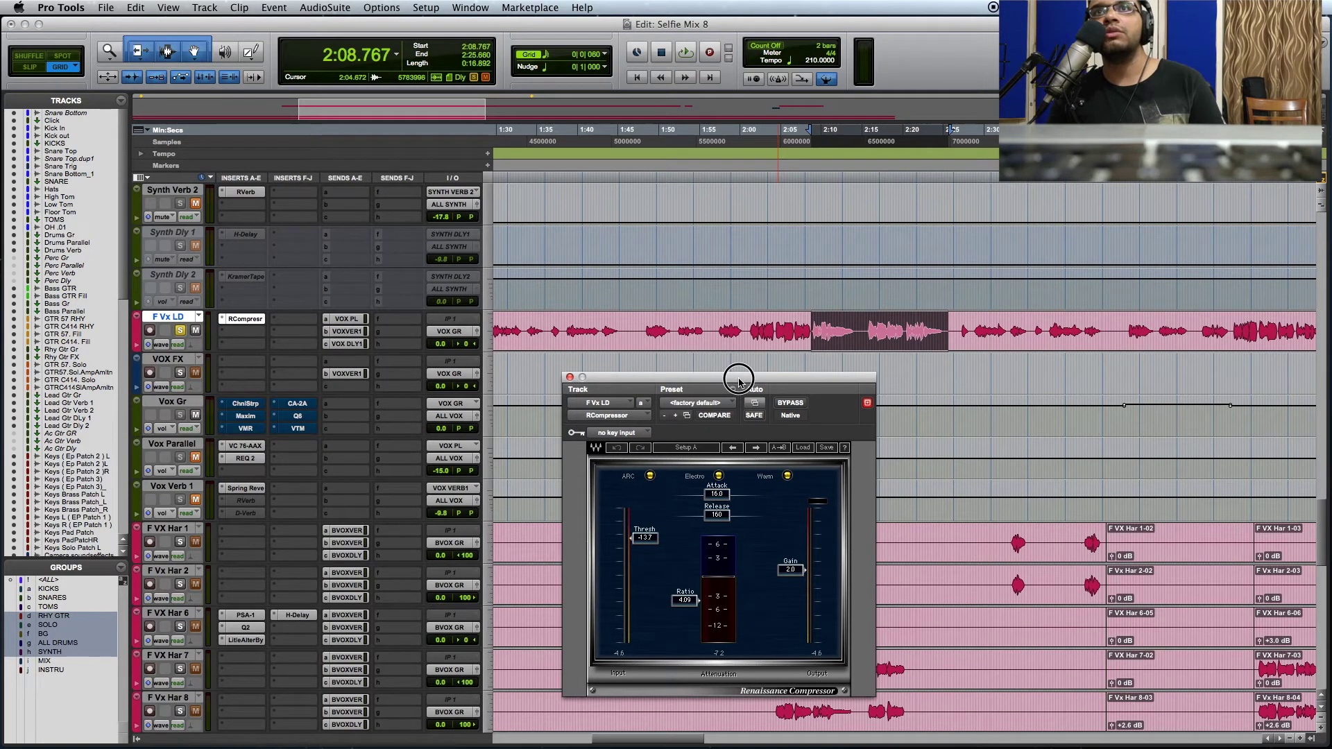
{"action": "key", "text": "space"}
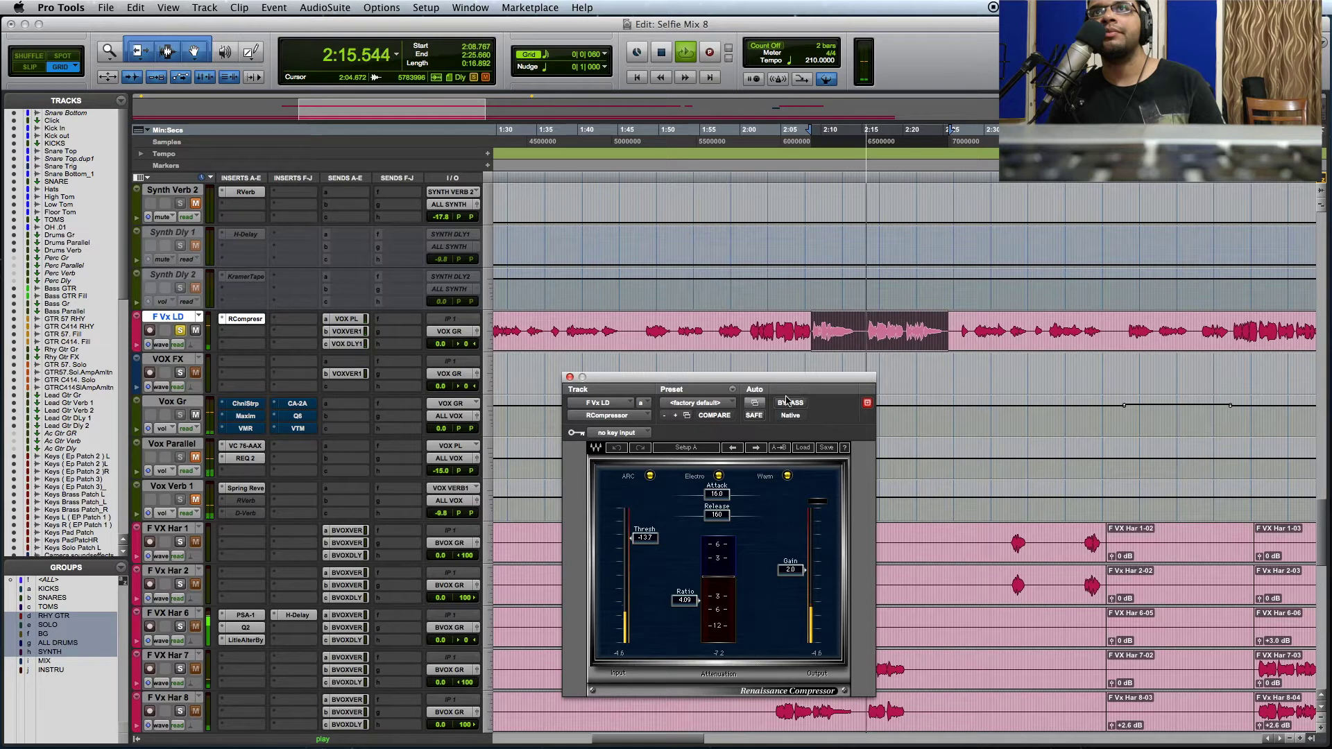
{"action": "left_click", "coordinate": [792, 404]}
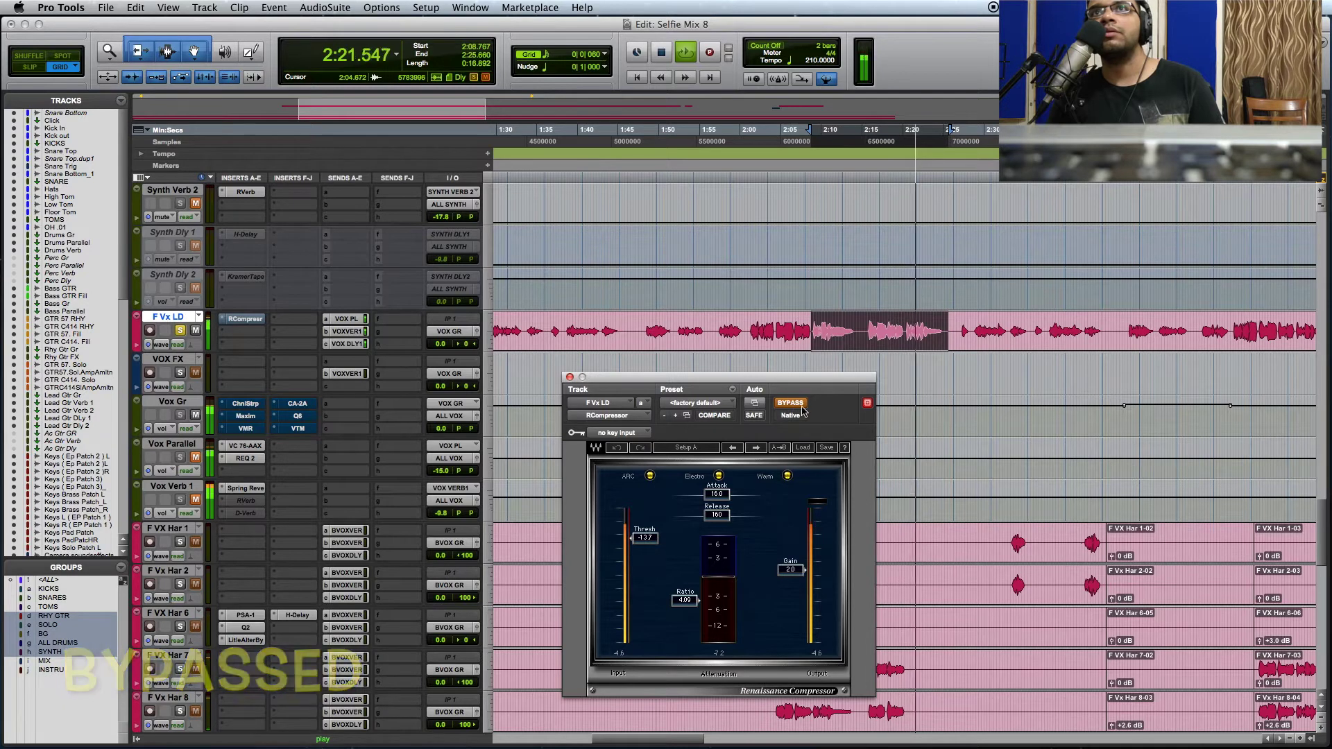
{"action": "left_click", "coordinate": [791, 404]}
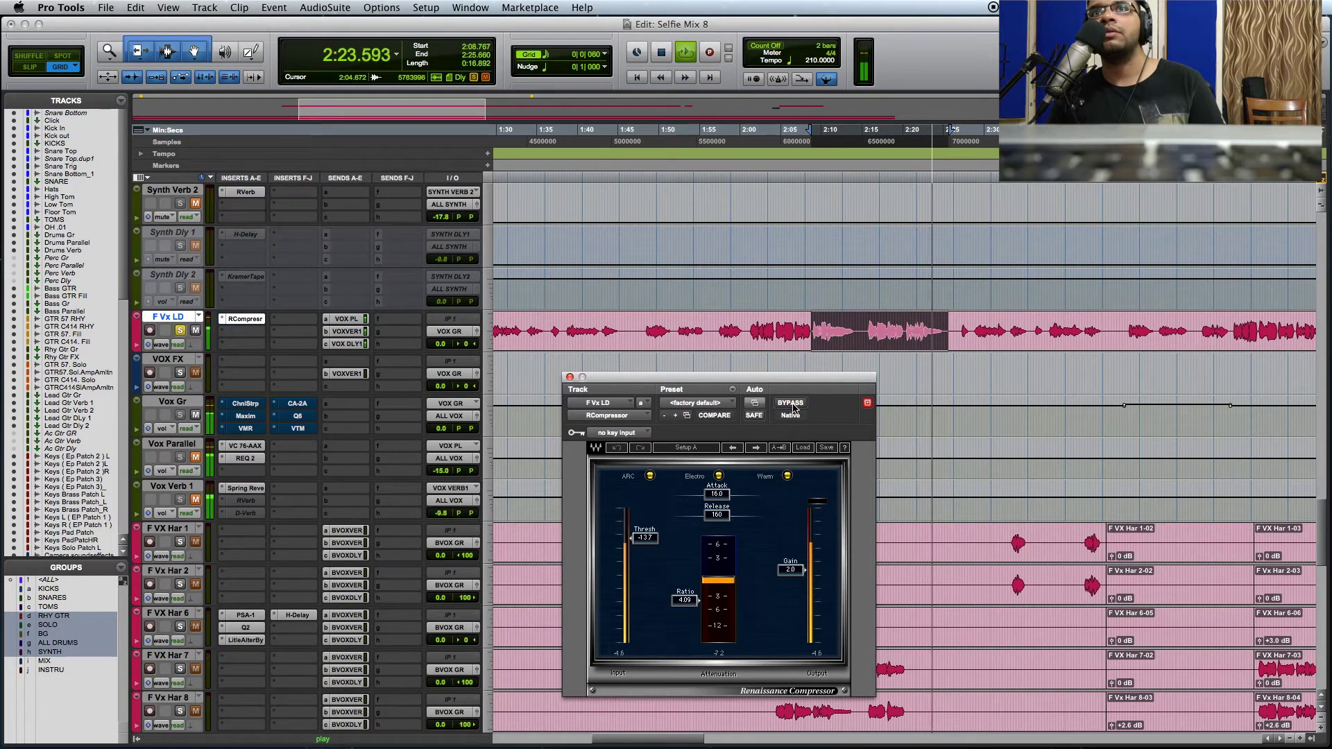
{"action": "key", "text": "space"}
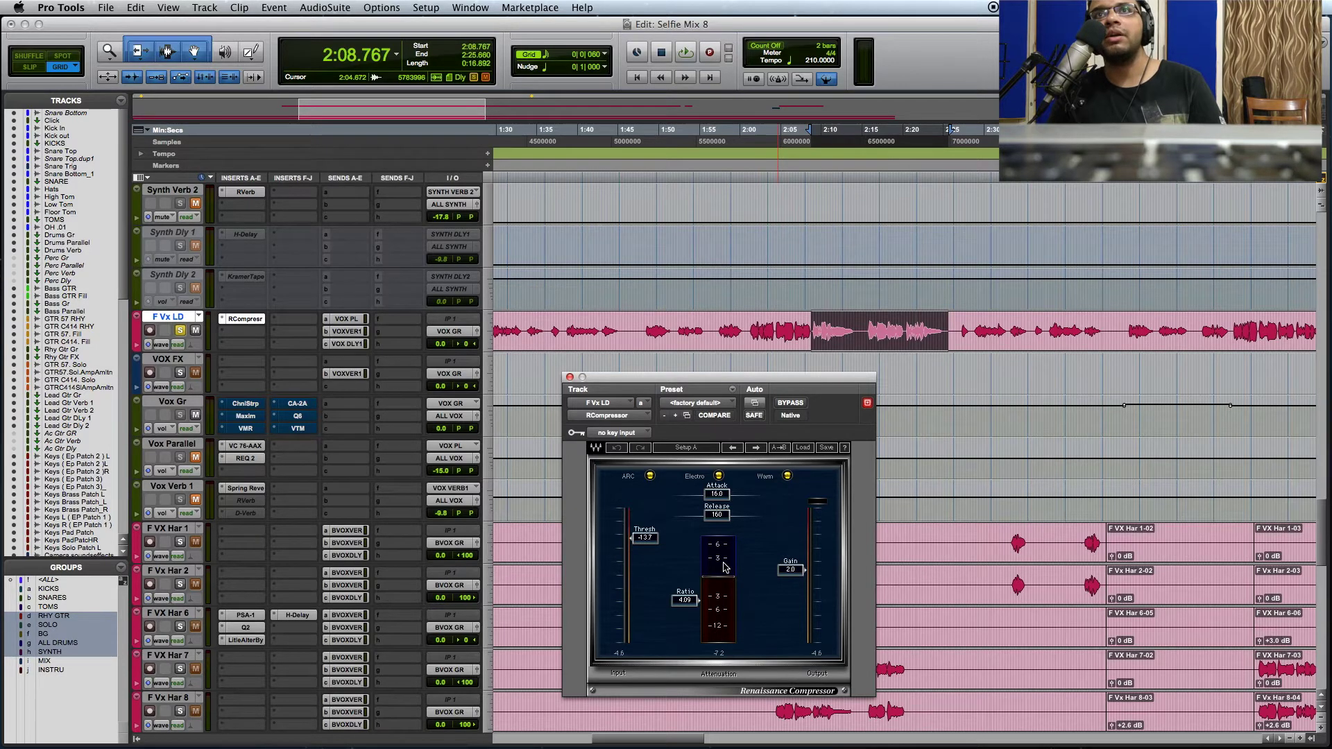
Replace the compressor window with the Channel Strip of Vox Gr and examine its high-pass filter and high-mid EQ band.
{"action": "left_click", "coordinate": [569, 377]}
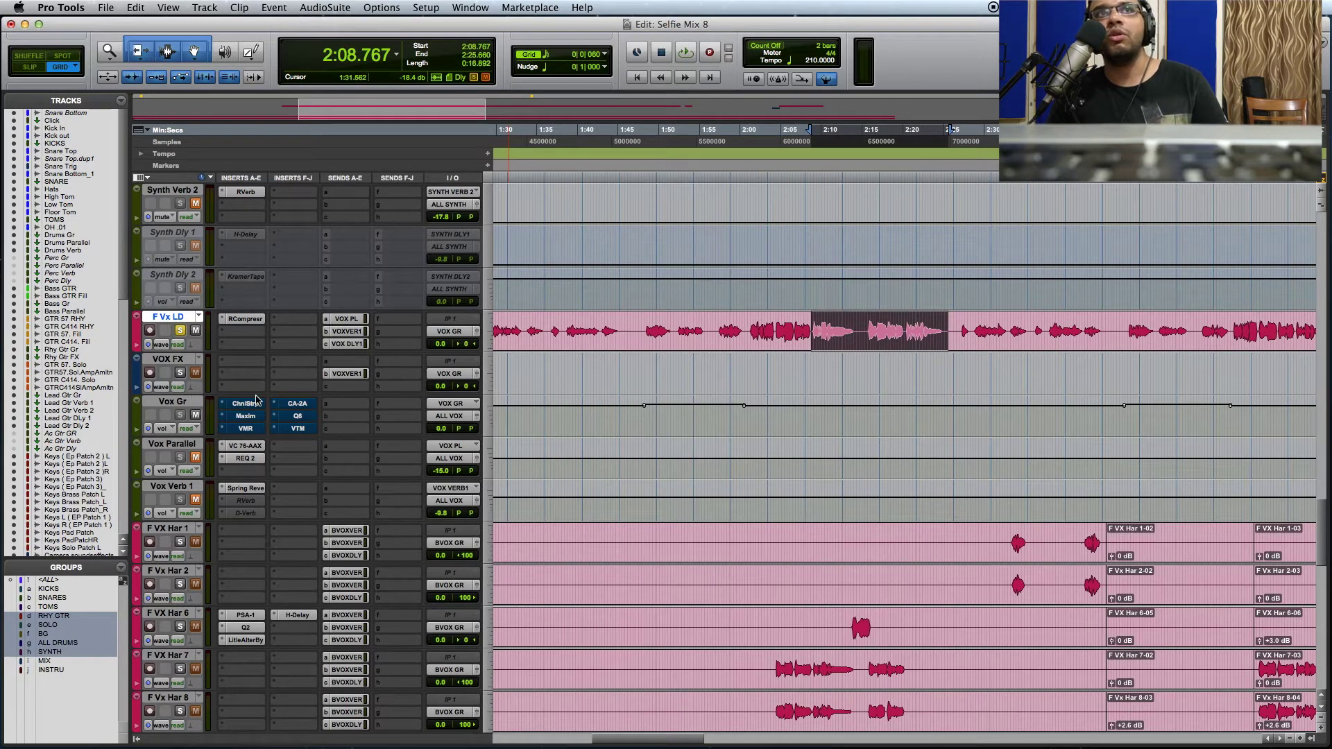
{"action": "left_click", "coordinate": [250, 406]}
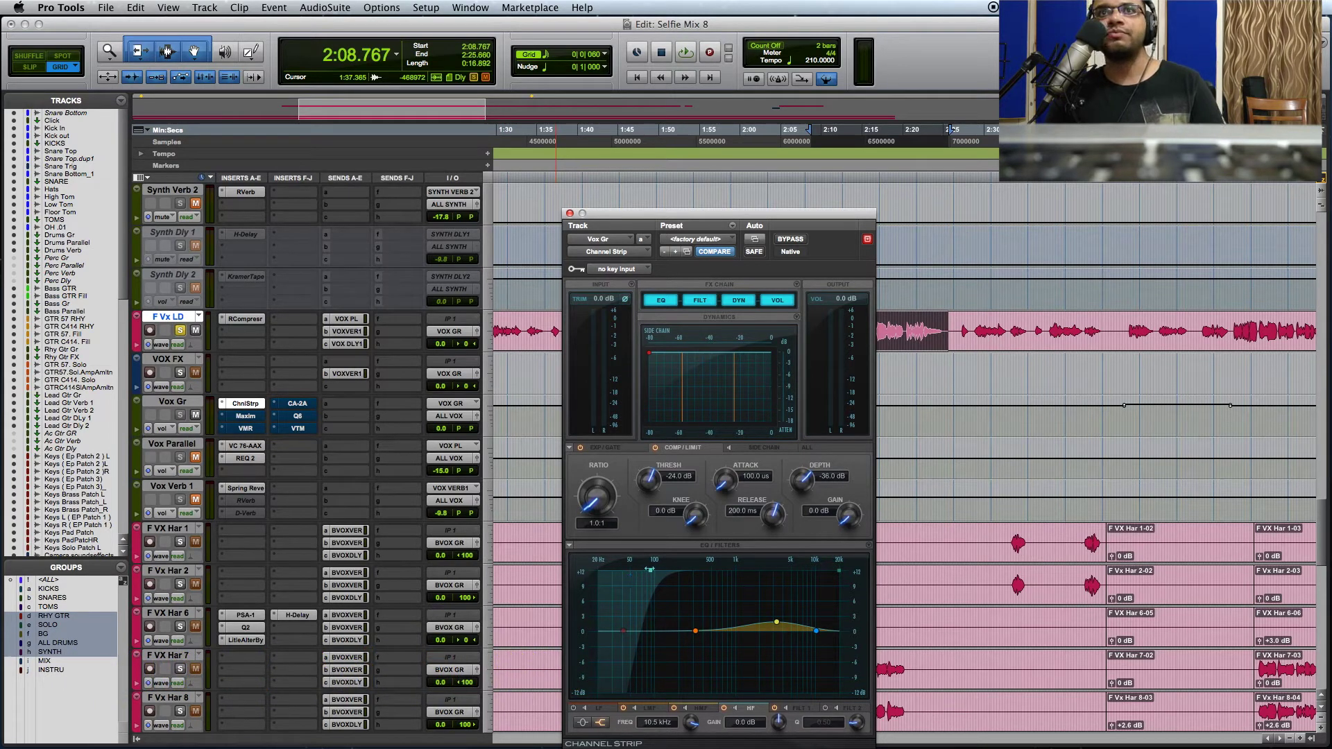
{"action": "left_click", "coordinate": [650, 571]}
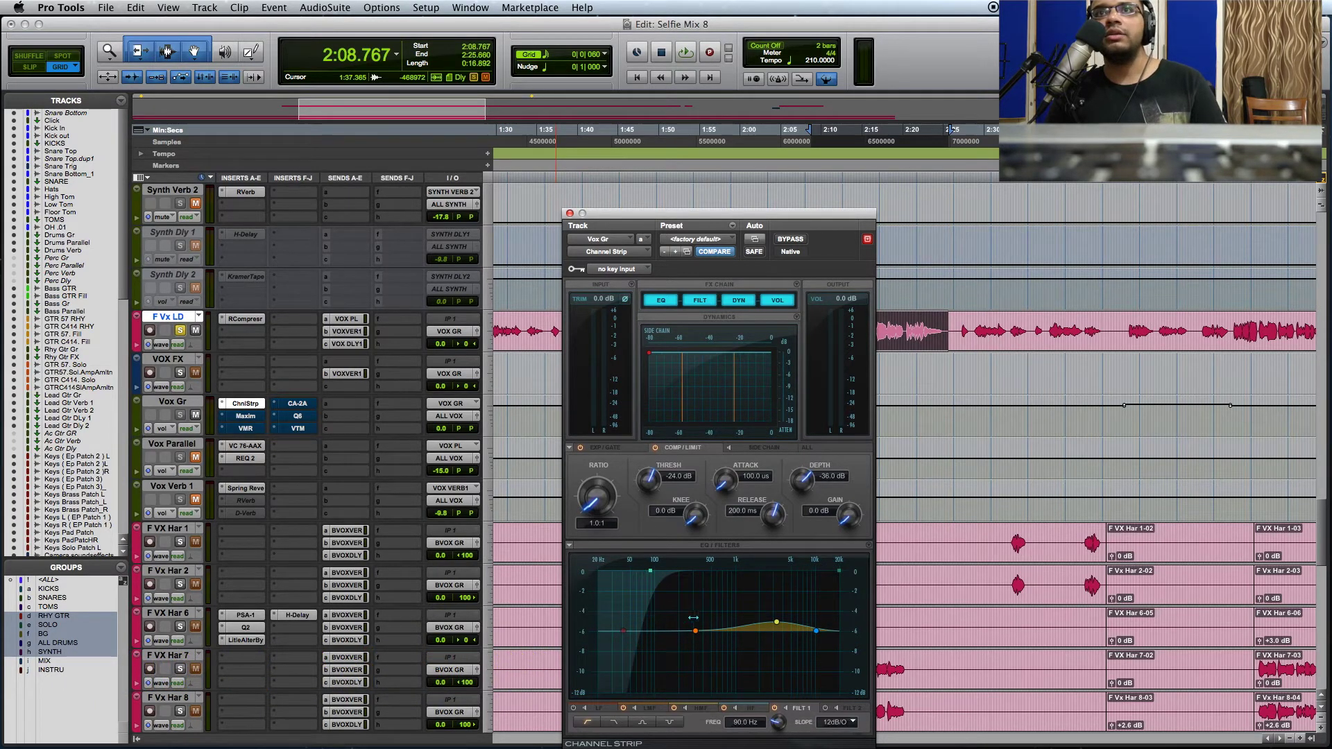
{"action": "left_click", "coordinate": [777, 622]}
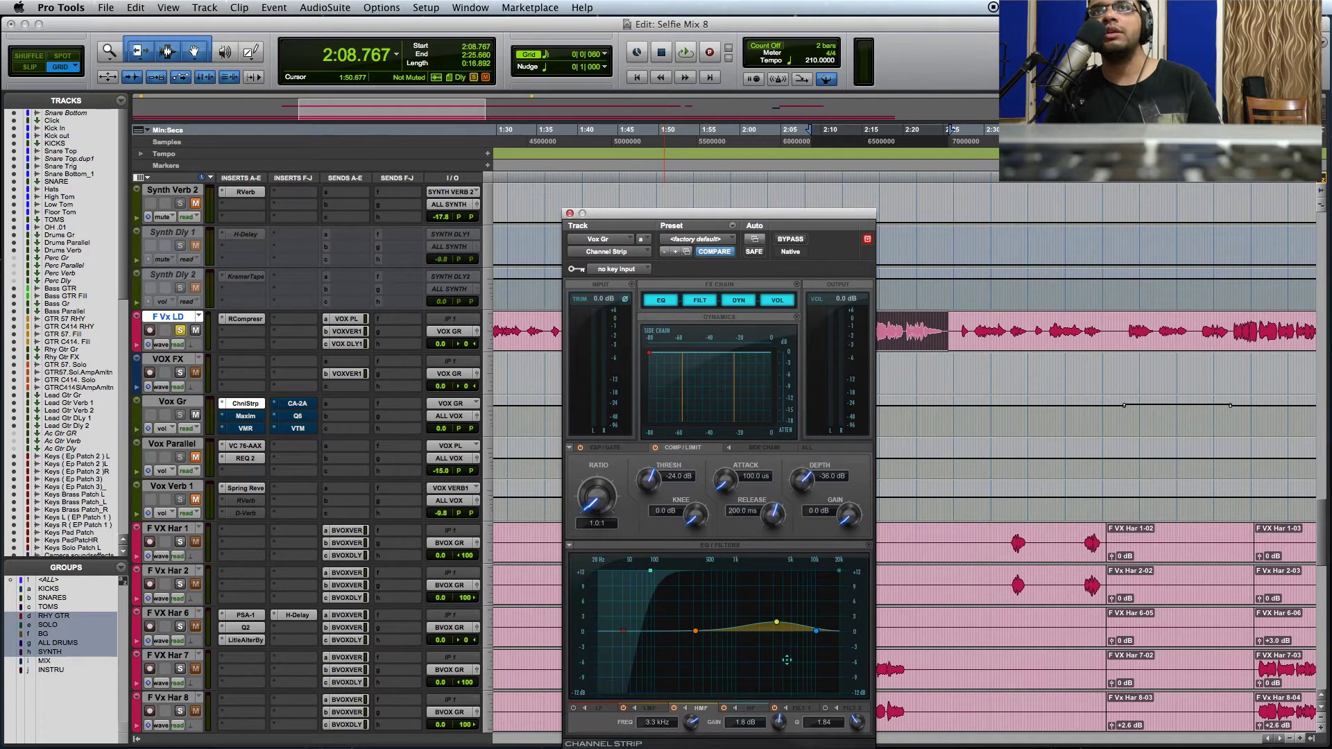
Compare the Vox Gr Channel Strip bypassed and active while playing the selection, and close its window.
{"action": "left_click", "coordinate": [790, 239]}
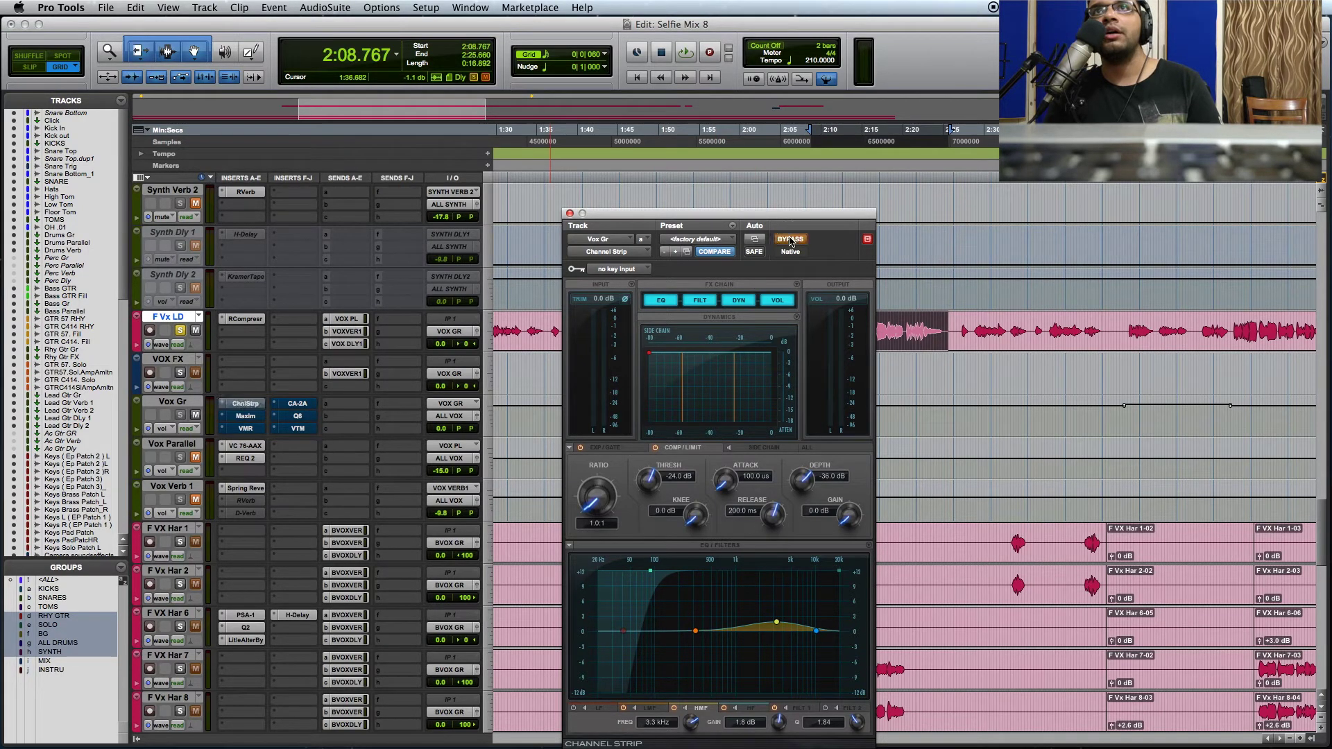
{"action": "left_click_drag", "start_coordinate": [826, 216], "coordinate": [744, 190]}
{"action": "key", "text": "space"}
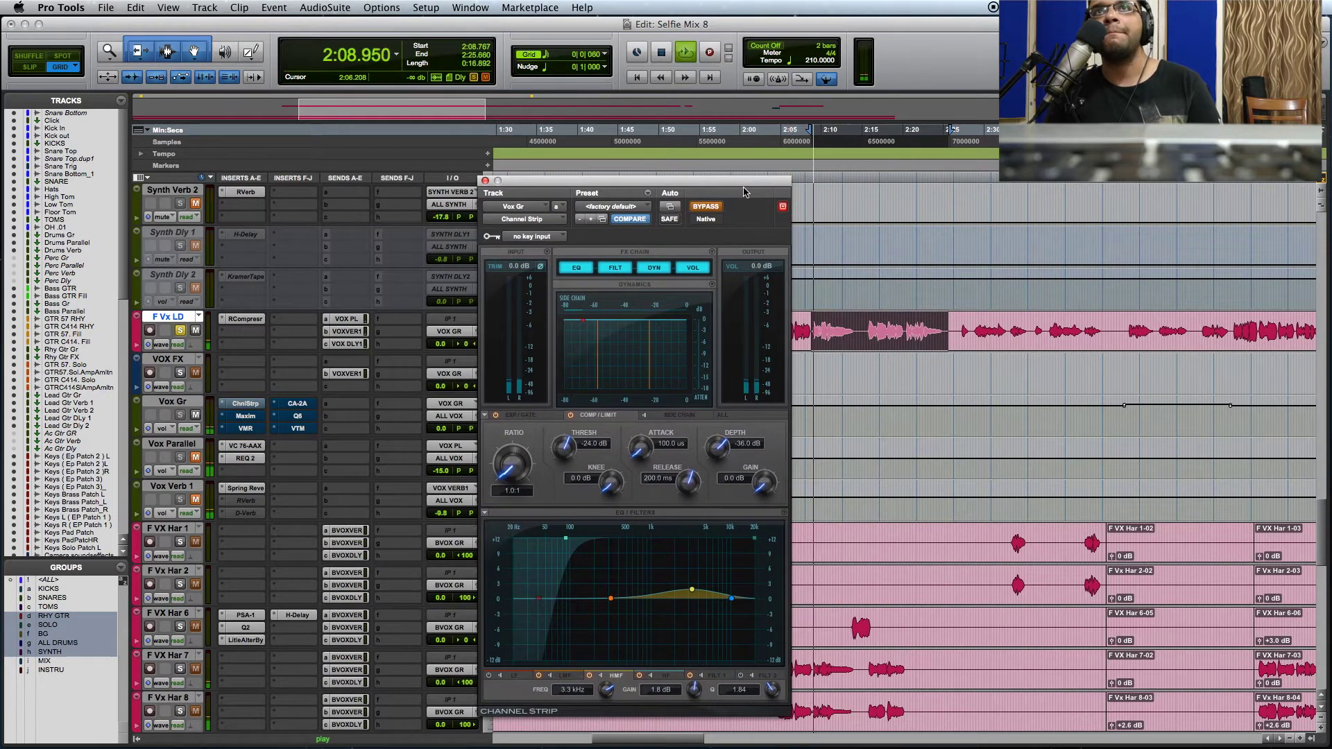
{"action": "left_click", "coordinate": [709, 206]}
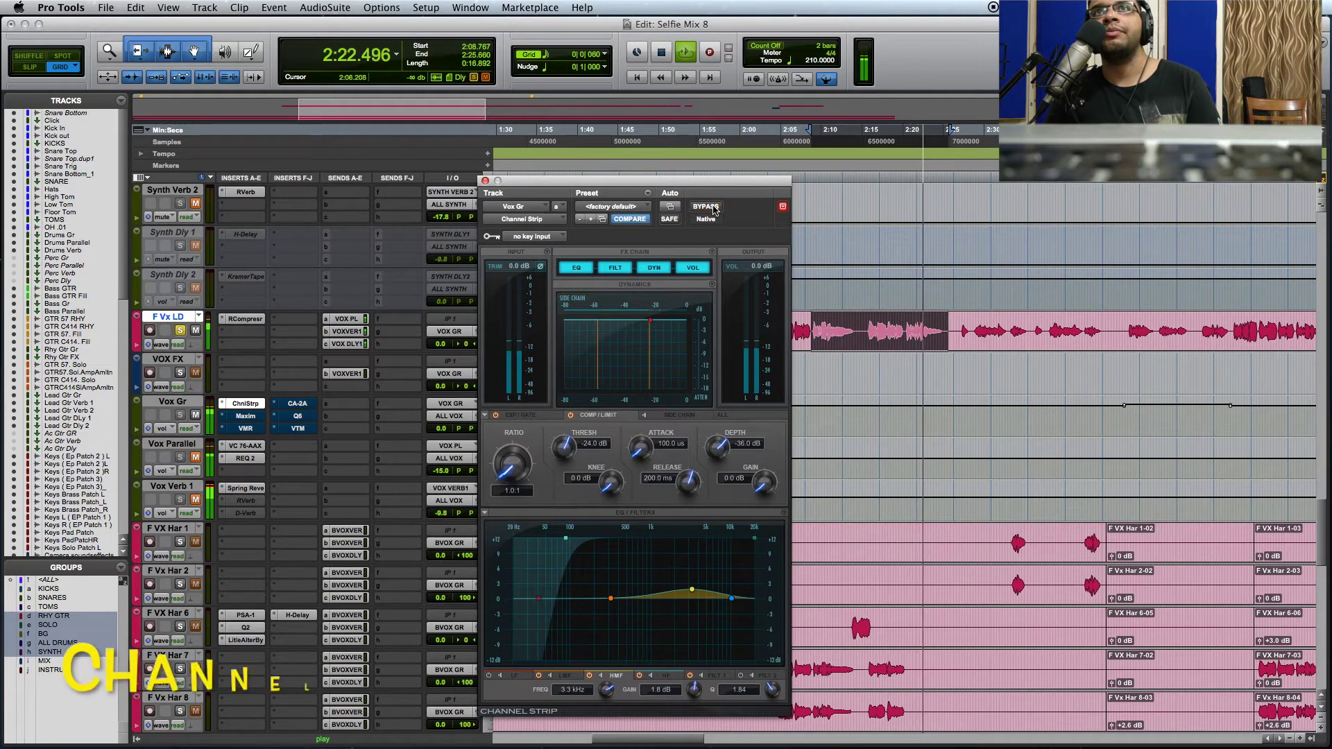
{"action": "key", "text": "space"}
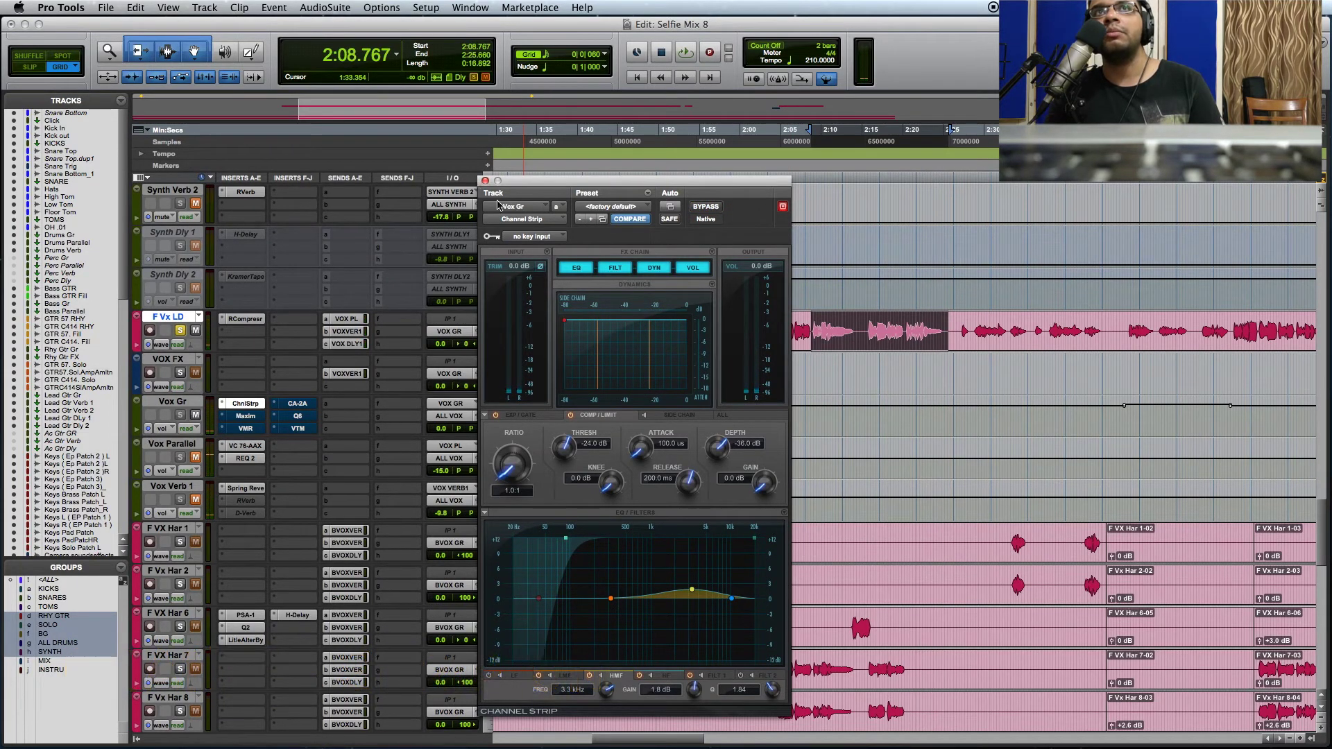
{"action": "left_click", "coordinate": [485, 180]}
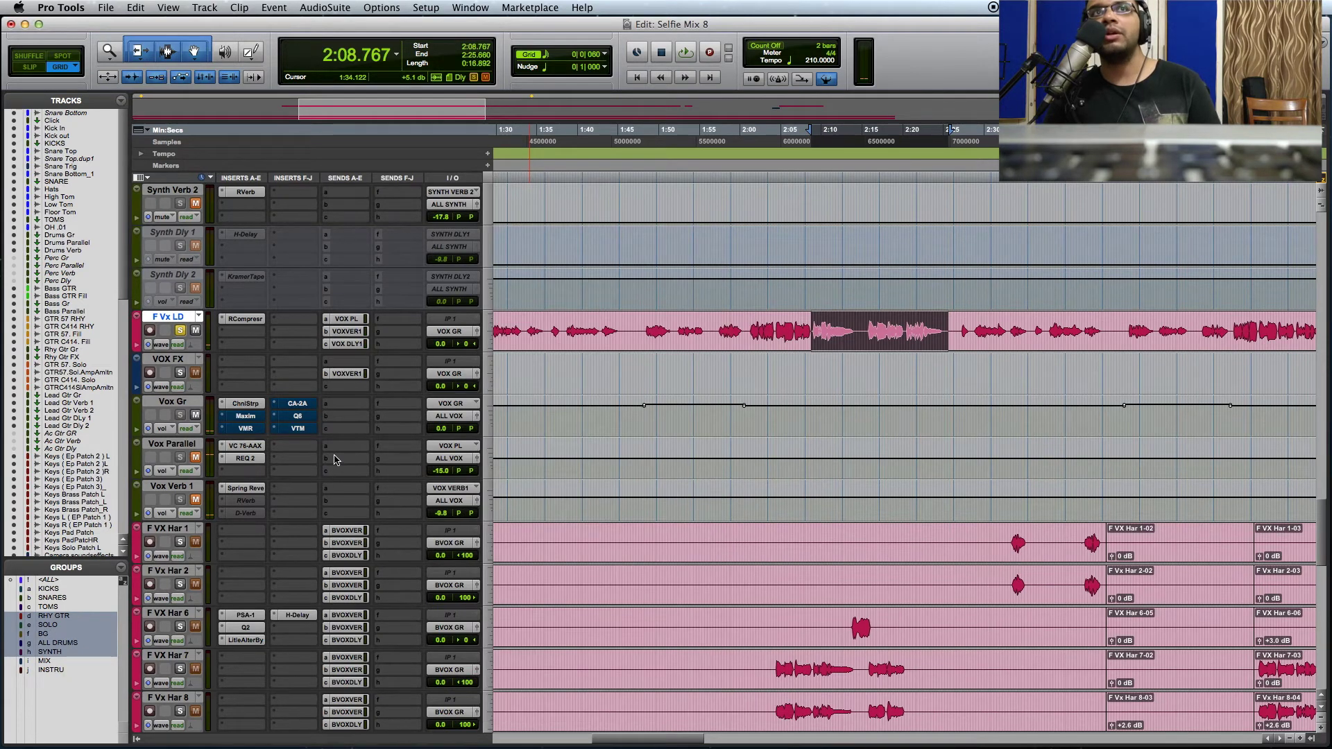
Open the Maxim limiter on Vox Gr and compare its bypassed and active sound during playback of the selection.
{"action": "left_click", "coordinate": [253, 418]}
{"action": "left_click_drag", "start_coordinate": [638, 181], "coordinate": [603, 396]}
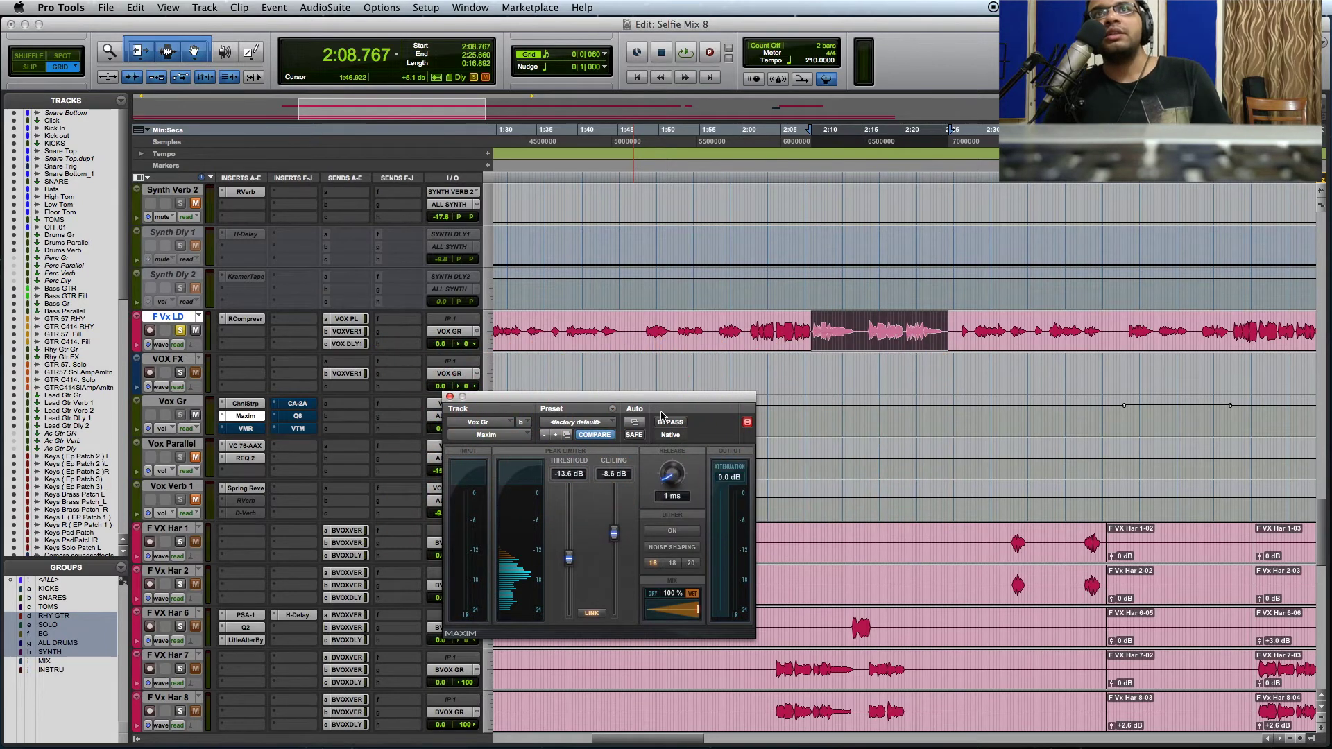
{"action": "left_click", "coordinate": [671, 422]}
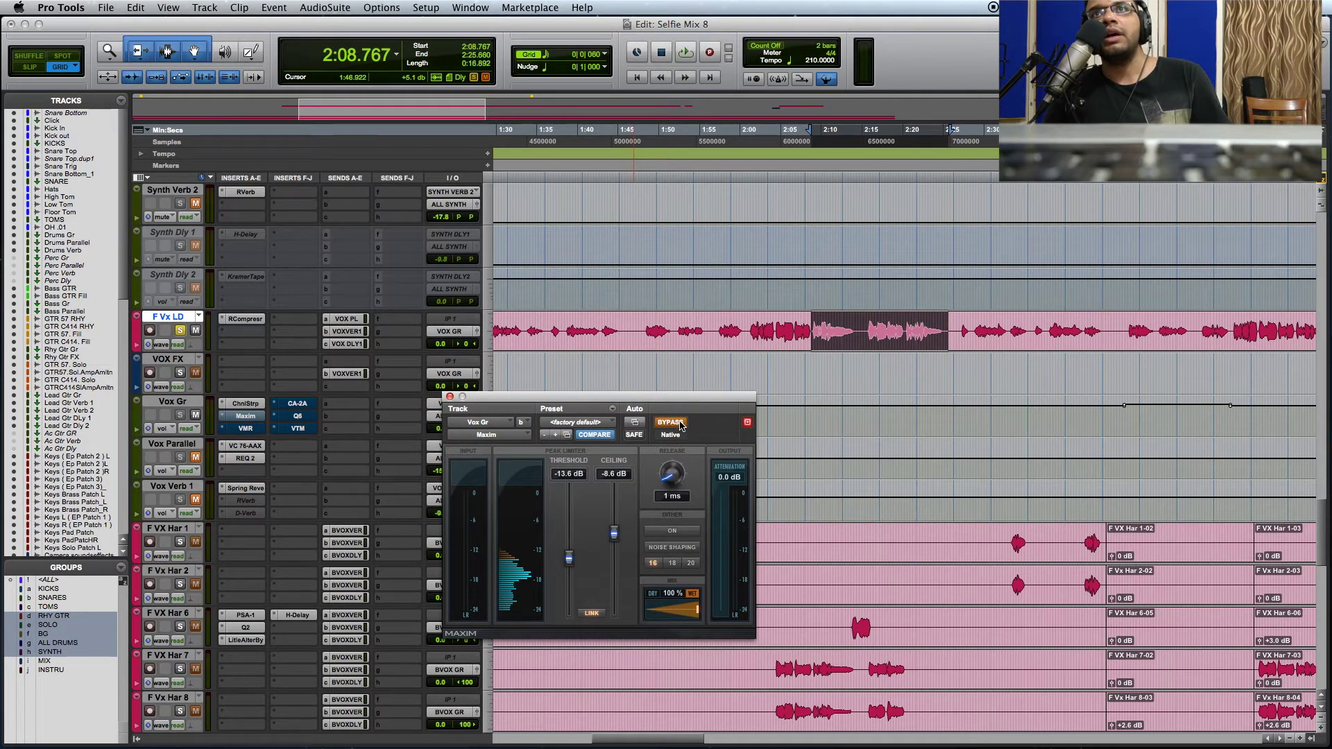
{"action": "key", "text": "space"}
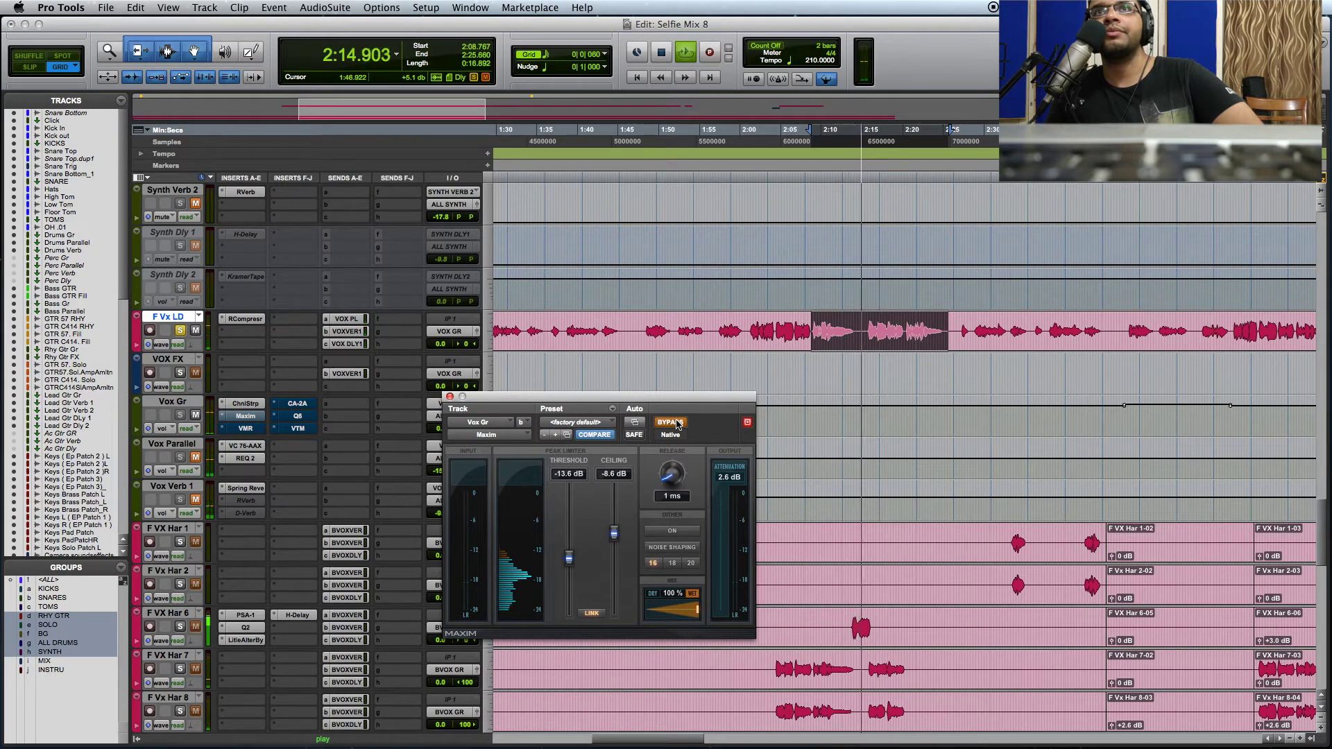
{"action": "left_click", "coordinate": [666, 422]}
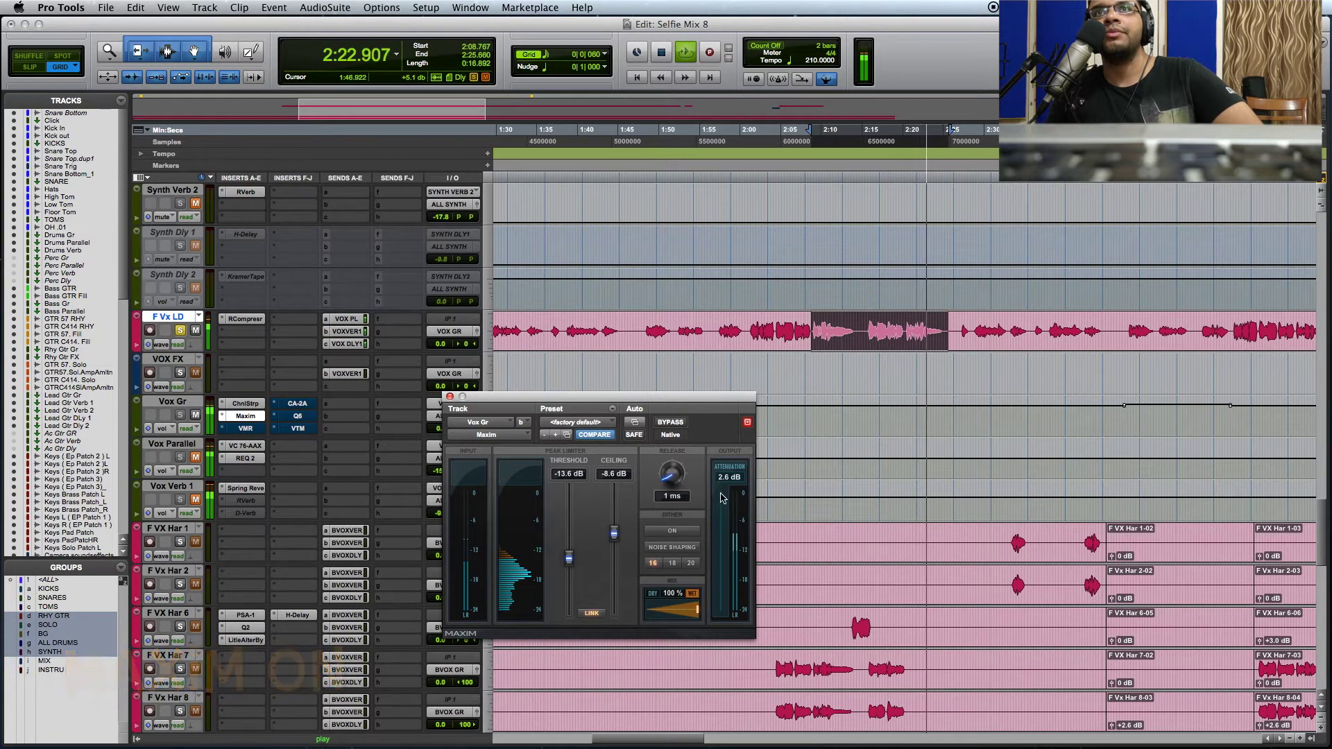
{"action": "key", "text": "space"}
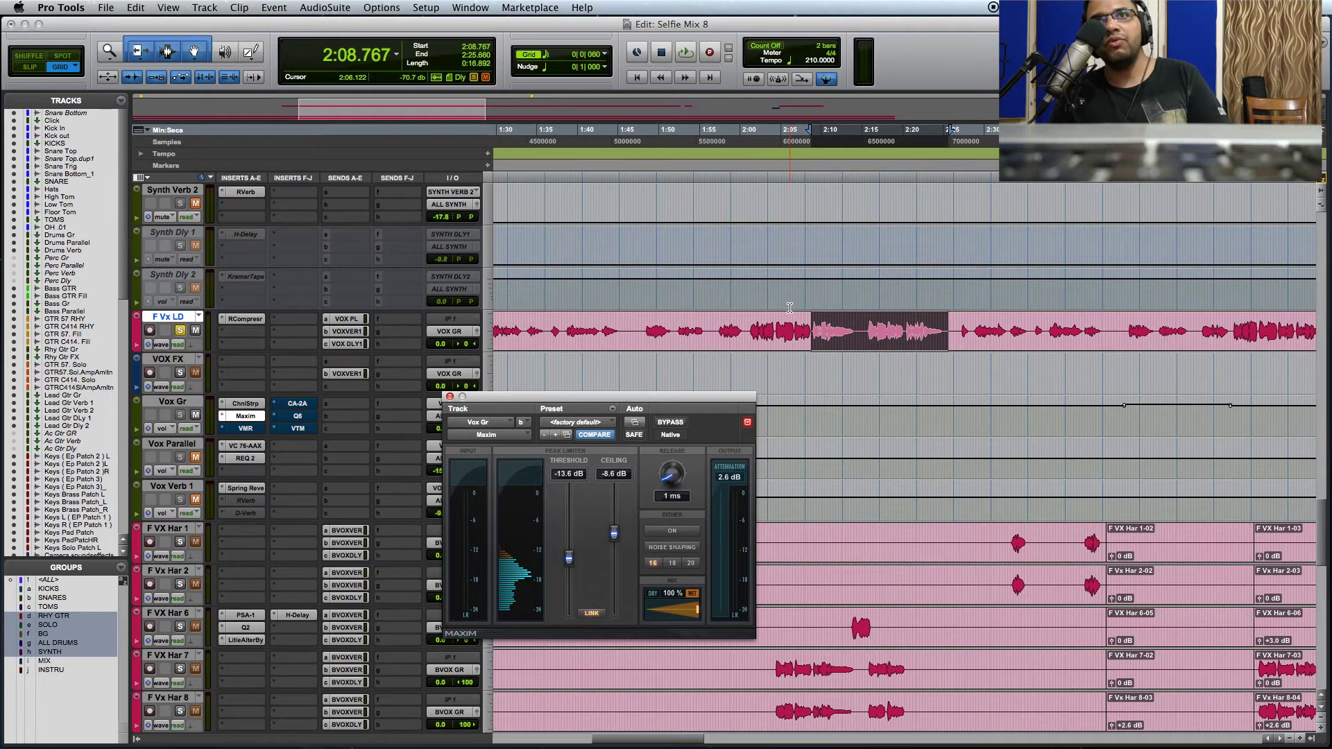
Open the Virtual Mix Rack on Vox Gr and switch off its London, FG-401 and FG-N modules.
{"action": "left_click", "coordinate": [247, 428]}
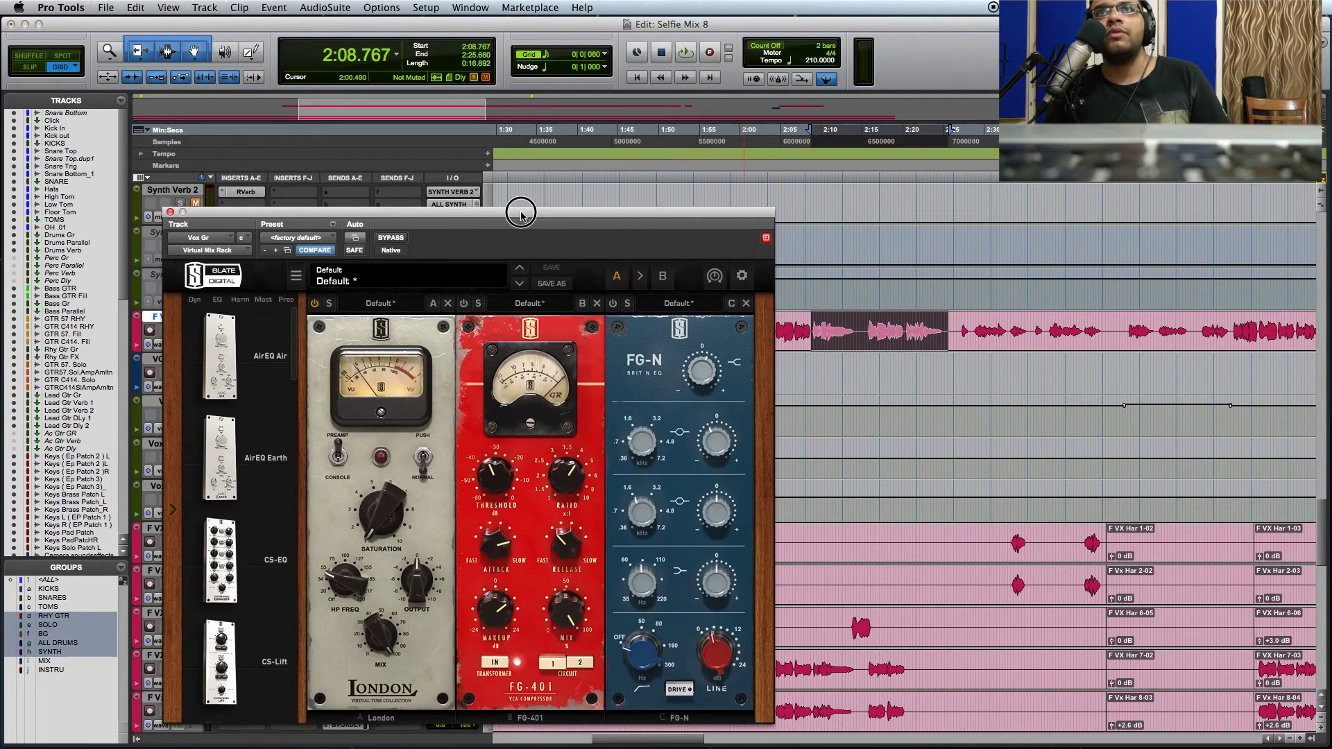
{"action": "left_click_drag", "start_coordinate": [521, 213], "coordinate": [530, 217]}
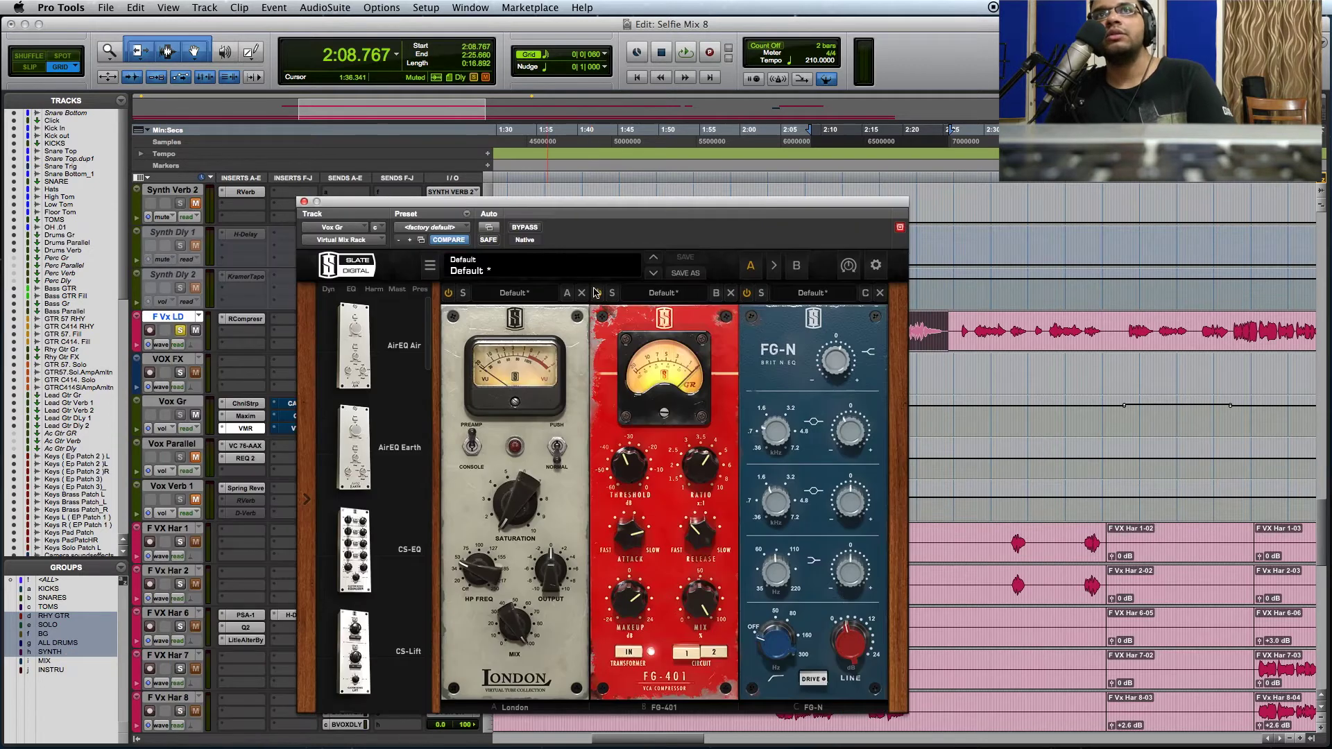
{"action": "left_click", "coordinate": [597, 293]}
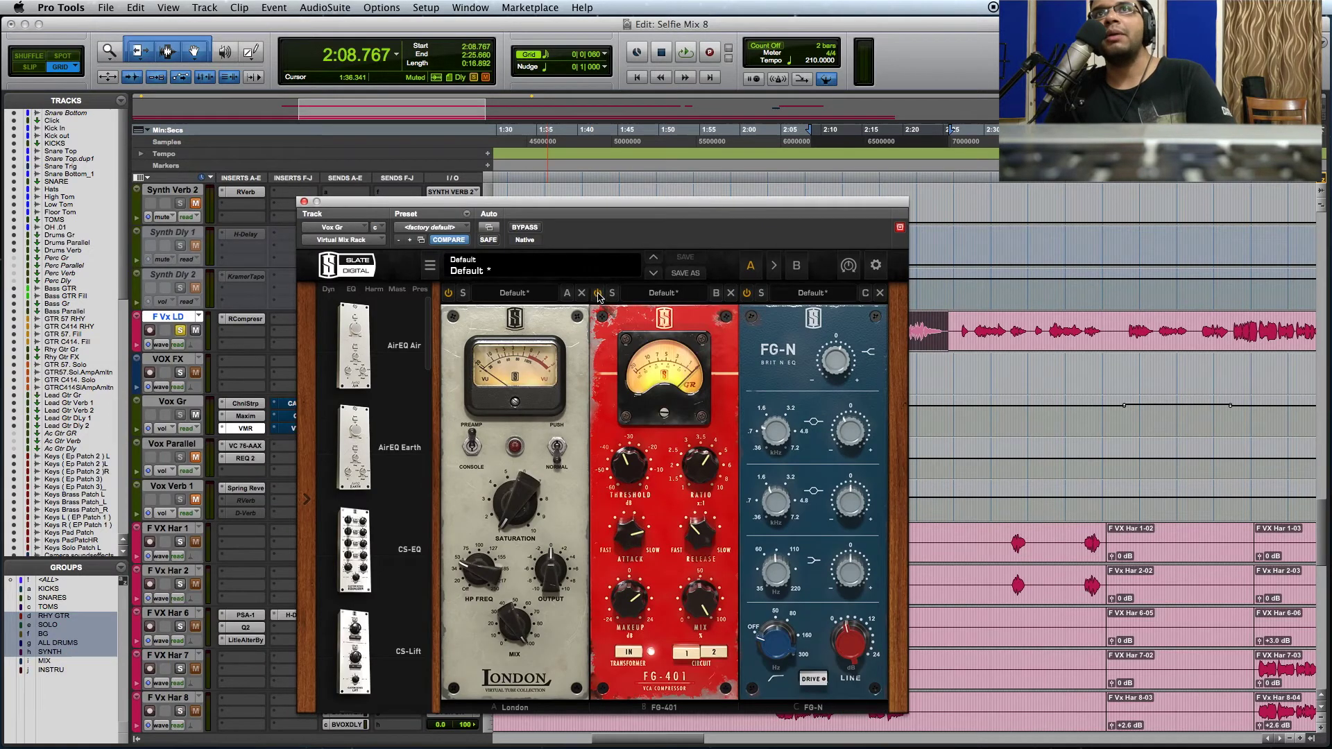
{"action": "left_click", "coordinate": [747, 293]}
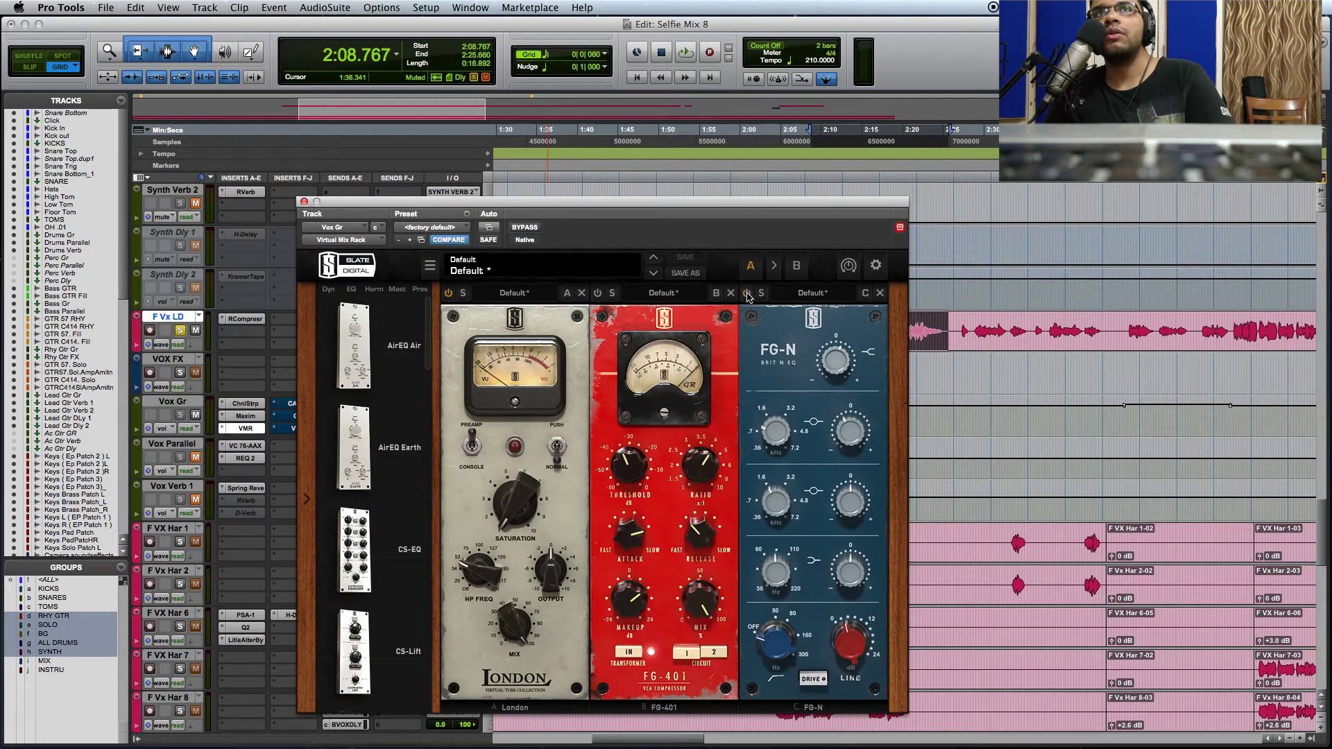
{"action": "left_click", "coordinate": [448, 294]}
Play the selection and switch the London, FG-401 and FG-N modules back on one by one to hear each.
{"action": "key", "text": "space"}
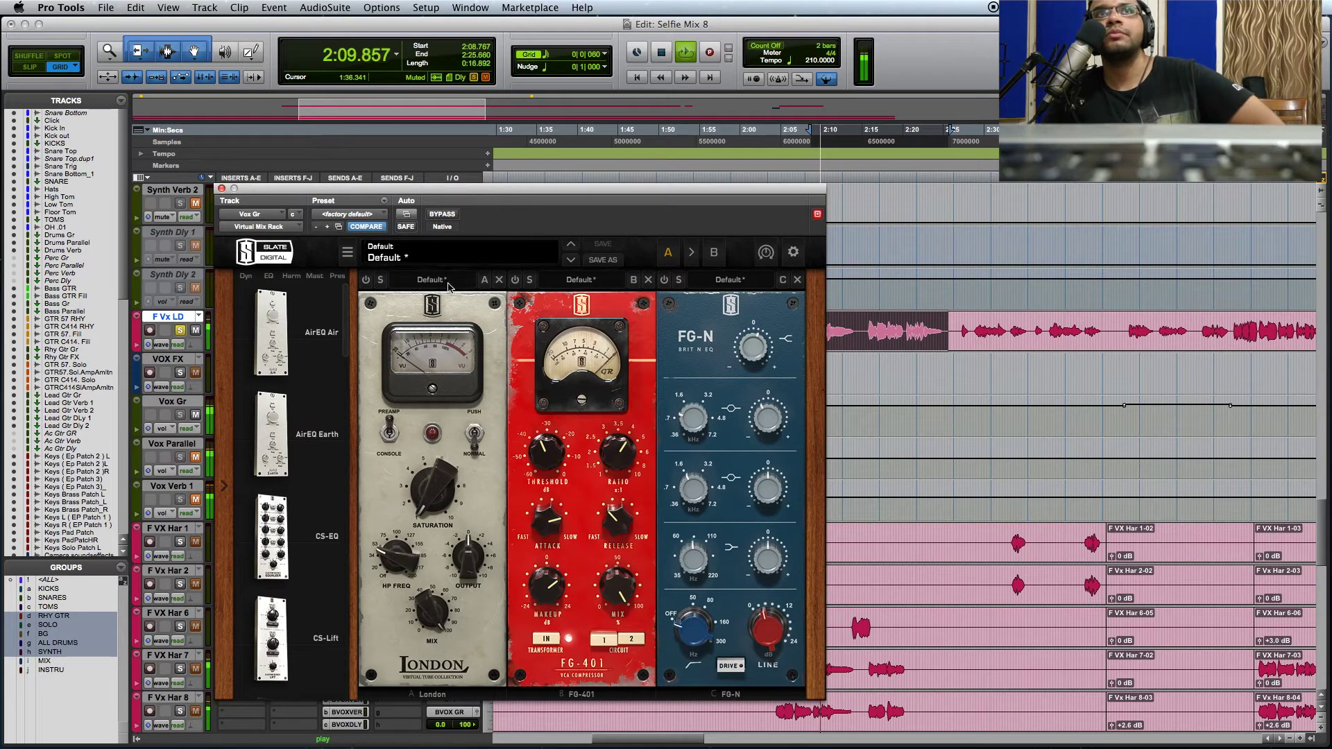
{"action": "left_click", "coordinate": [365, 281]}
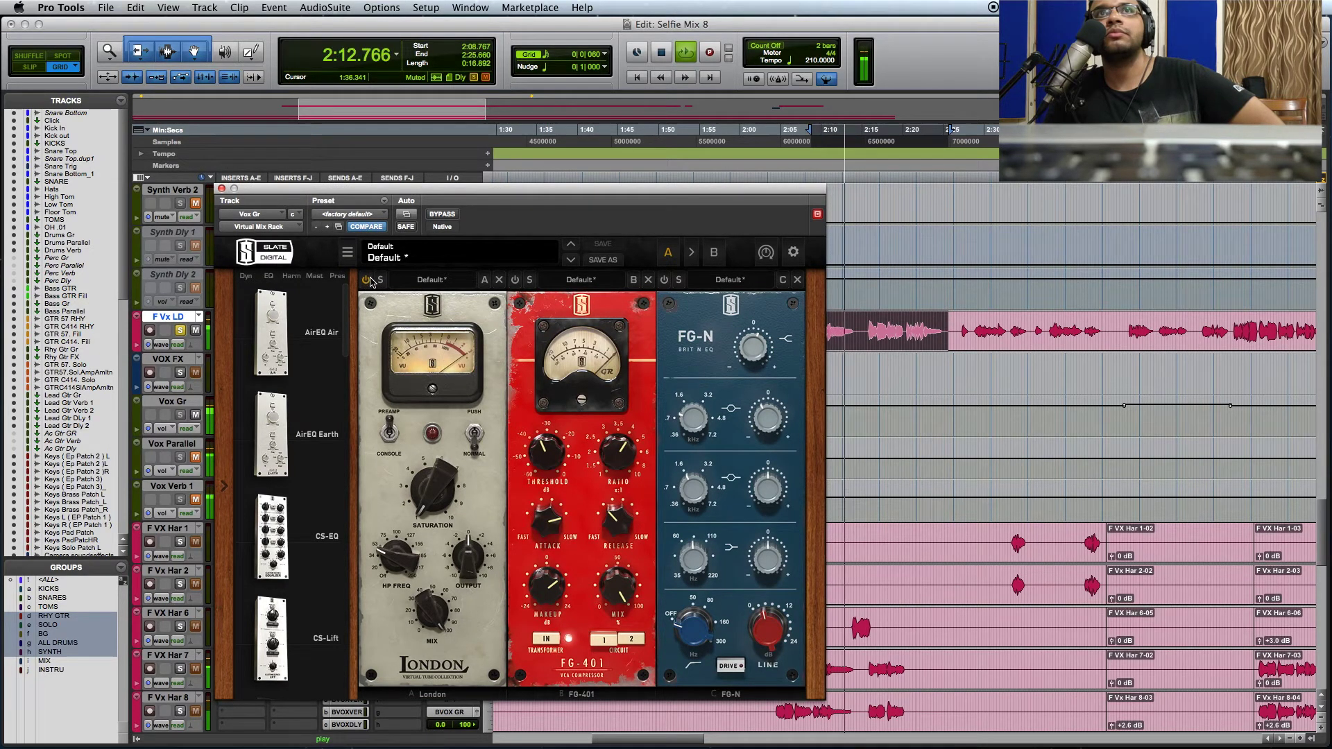
{"action": "left_click", "coordinate": [516, 281]}
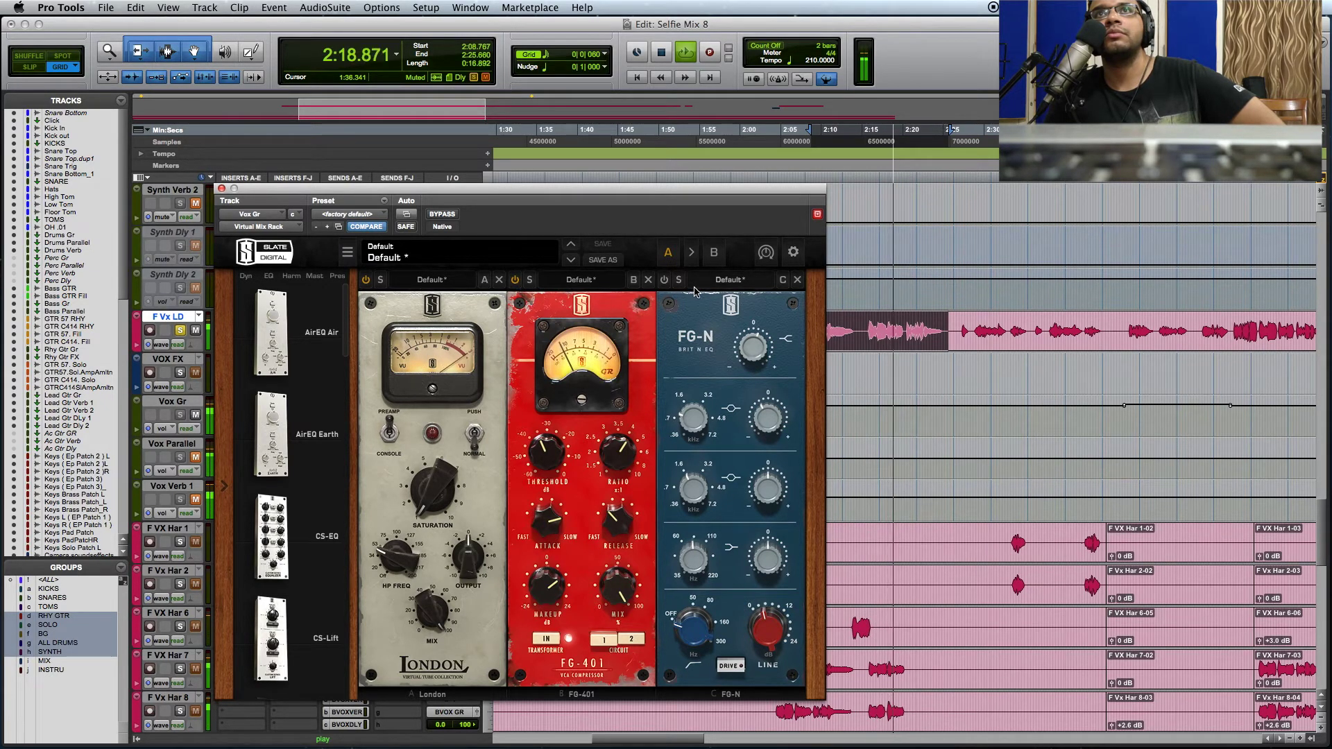
{"action": "left_click", "coordinate": [664, 280]}
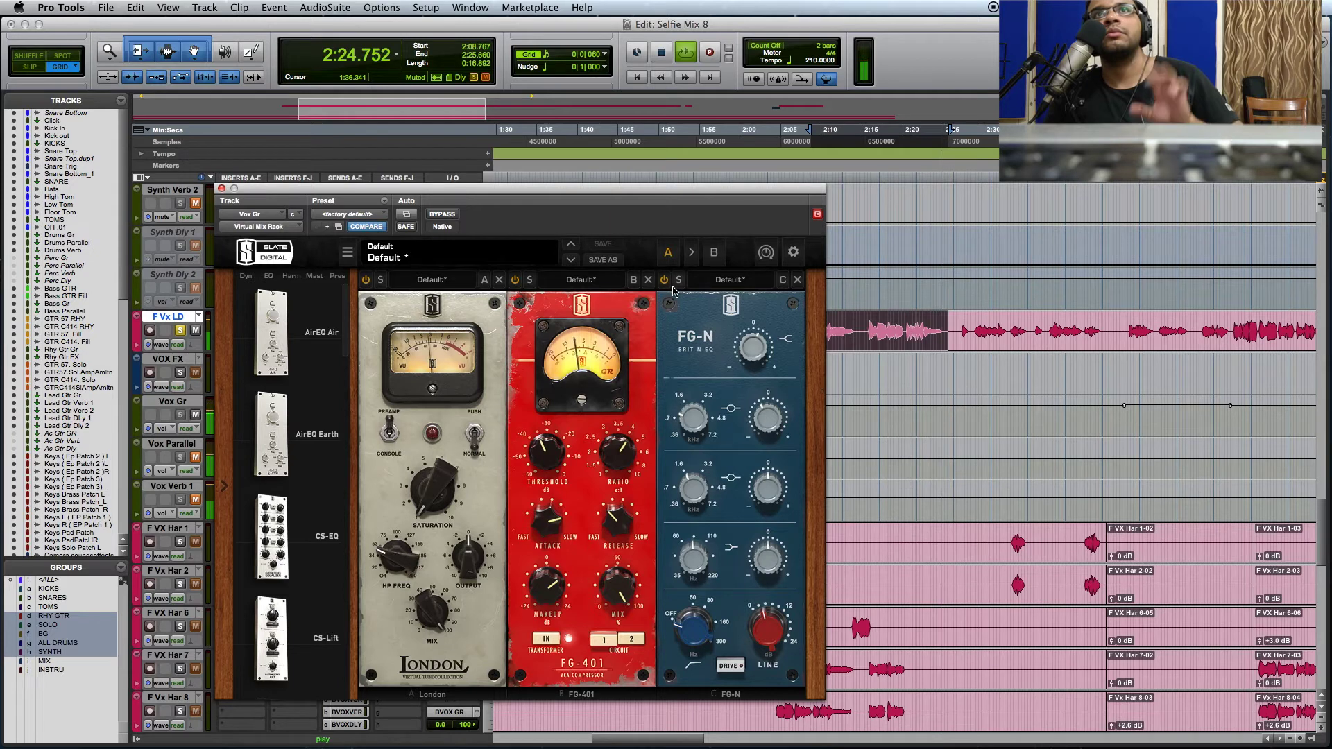
{"action": "key", "text": "space"}
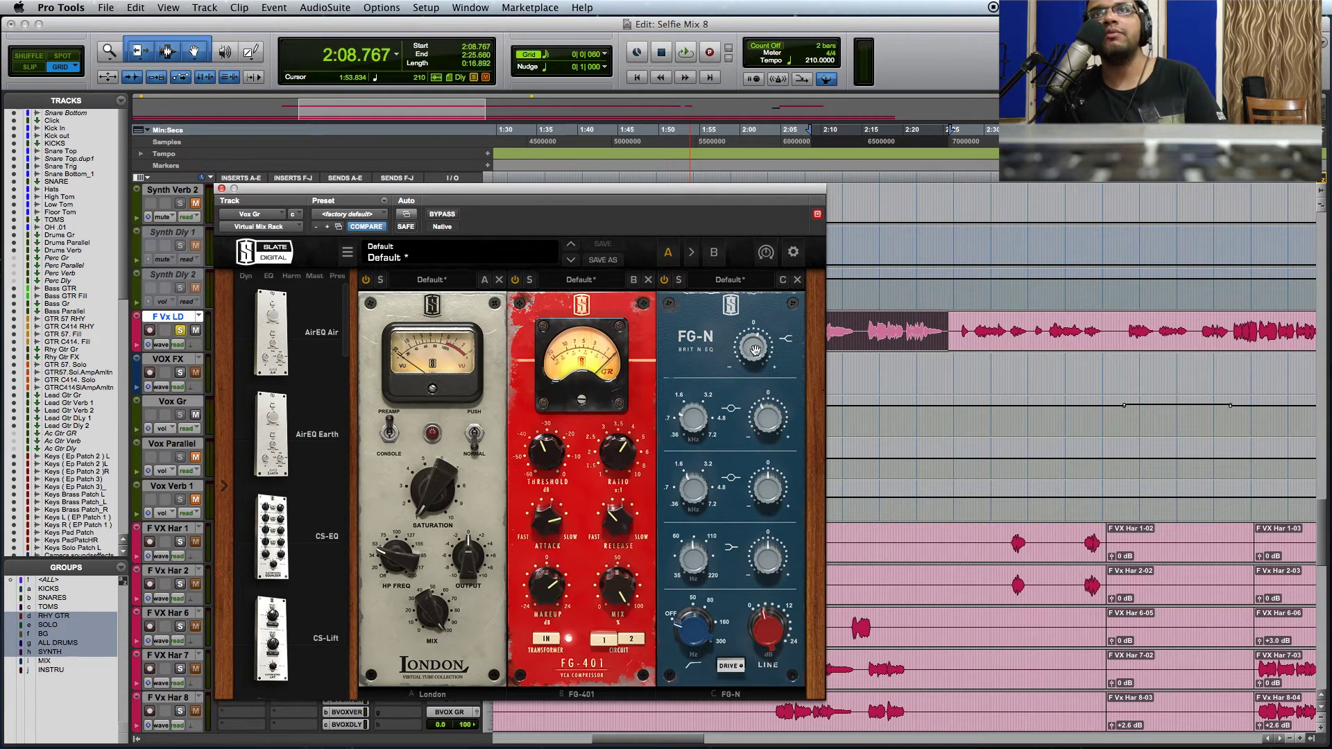
Examine the FG-N's high-shelf gain, upper-mid frequency and line level settings, and close the Virtual Mix Rack window.
{"action": "mouse_move", "coordinate": [753, 351]}
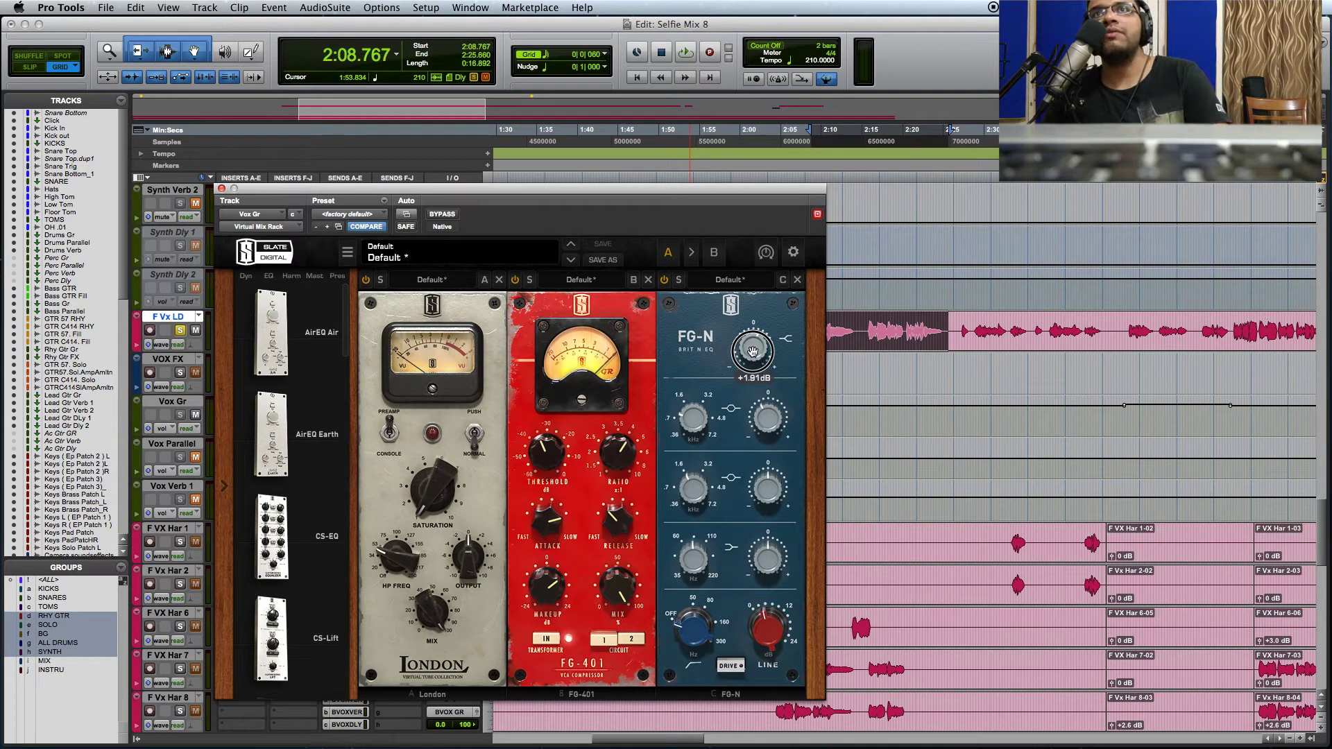
{"action": "mouse_move", "coordinate": [690, 424]}
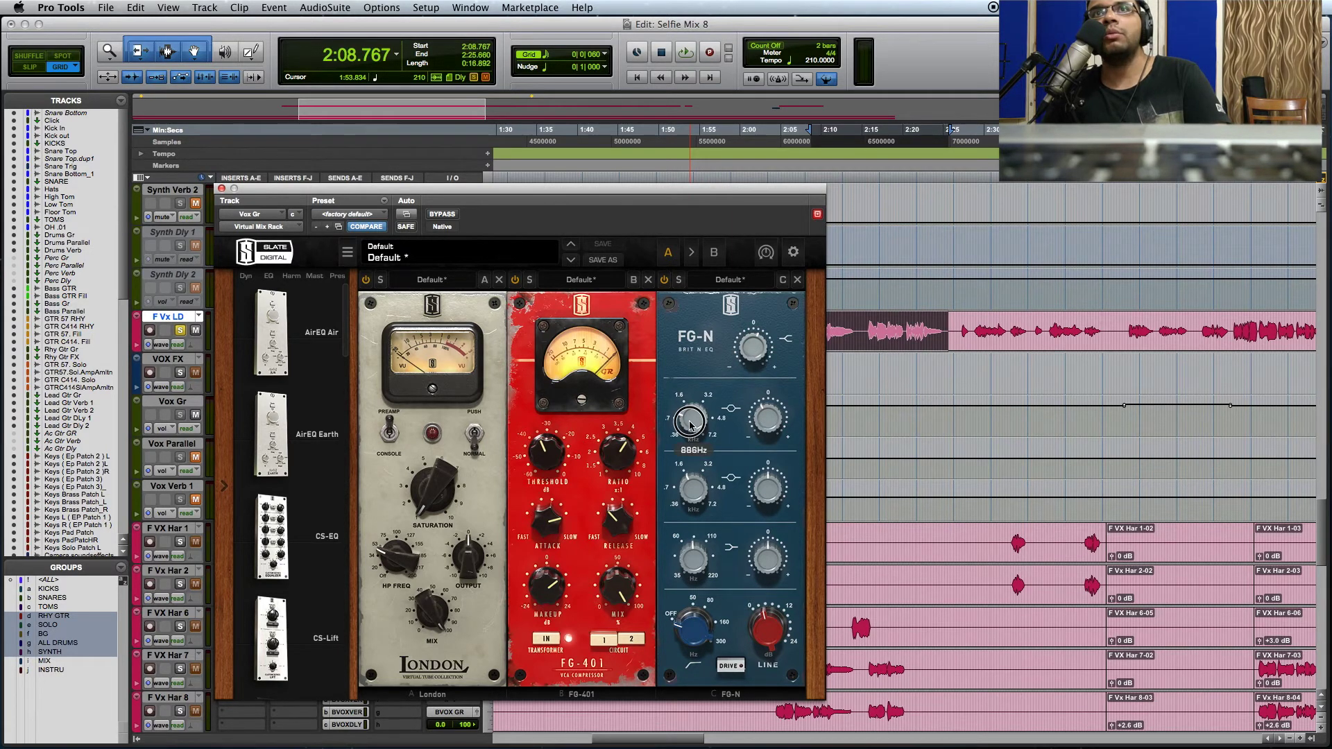
{"action": "mouse_move", "coordinate": [765, 637]}
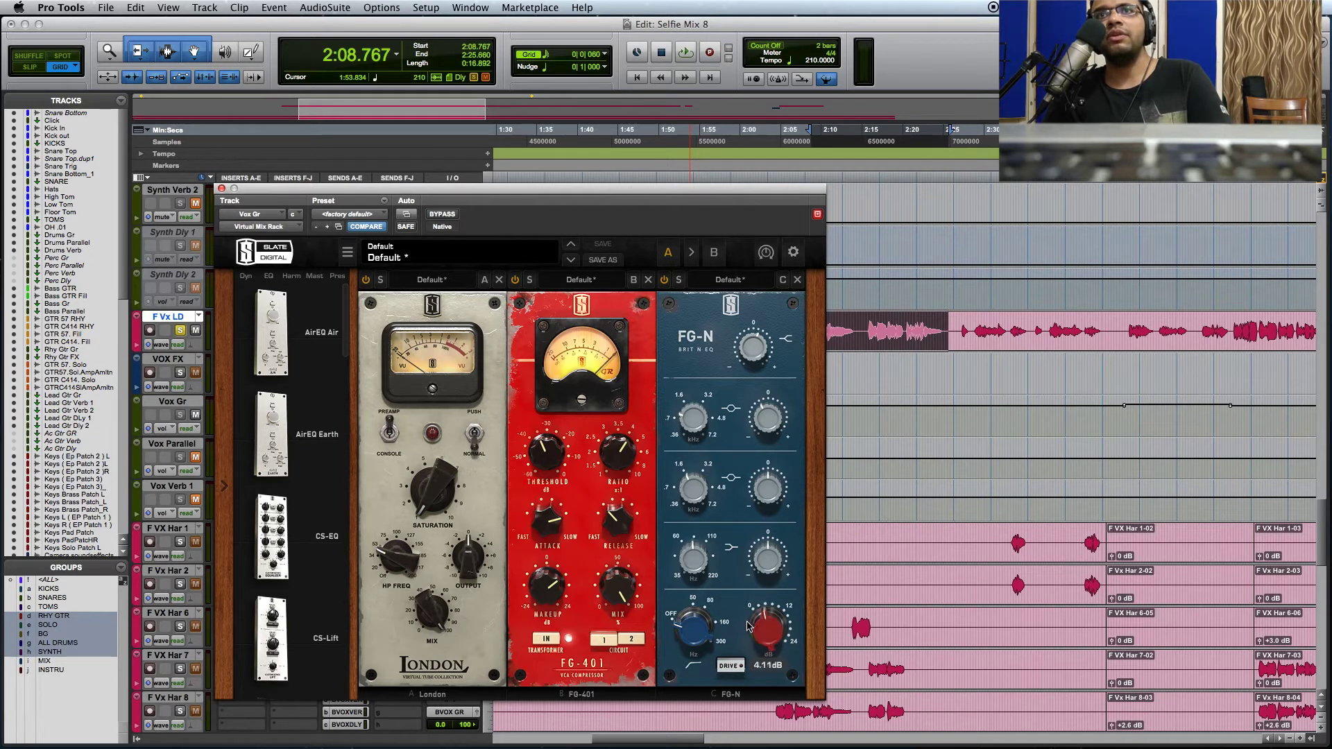
{"action": "key", "text": "super+w"}
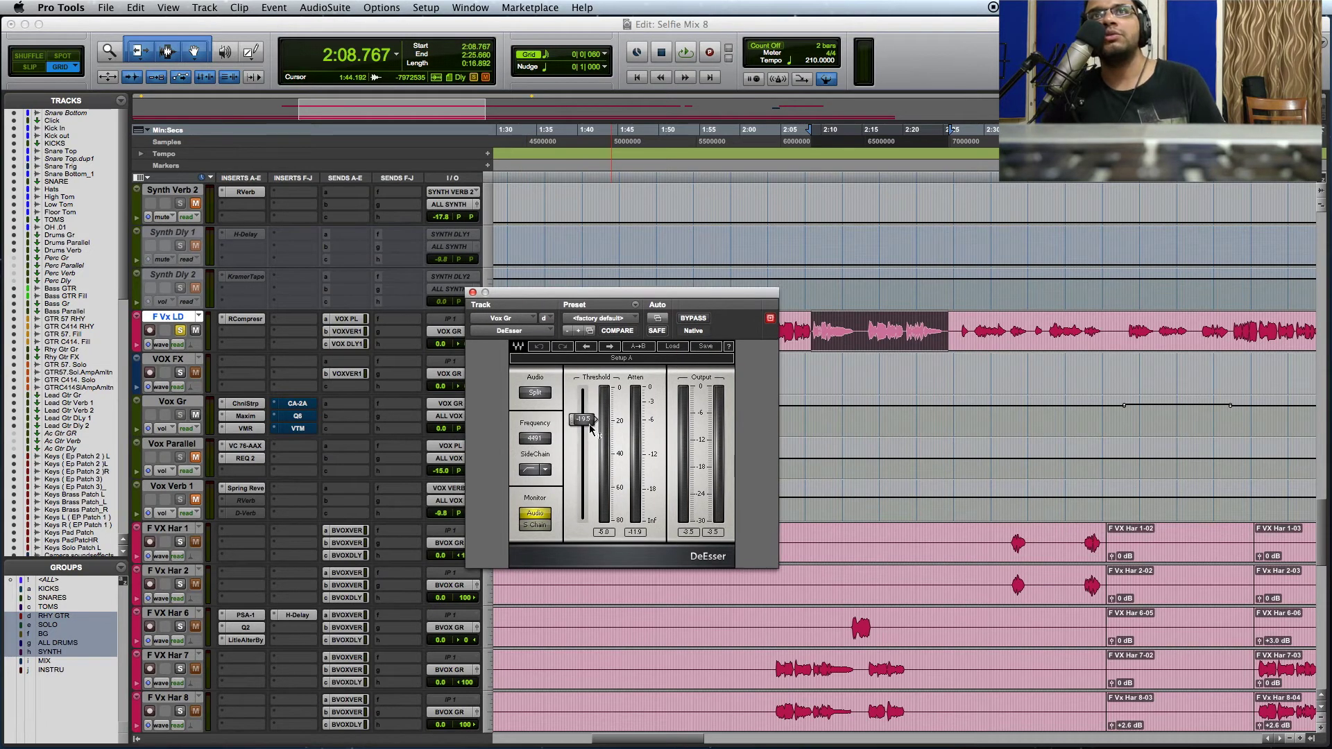
Compare the DeEsser on Vox Gr bypassed and active while playing the selection, and close its window.
{"action": "left_click", "coordinate": [703, 323]}
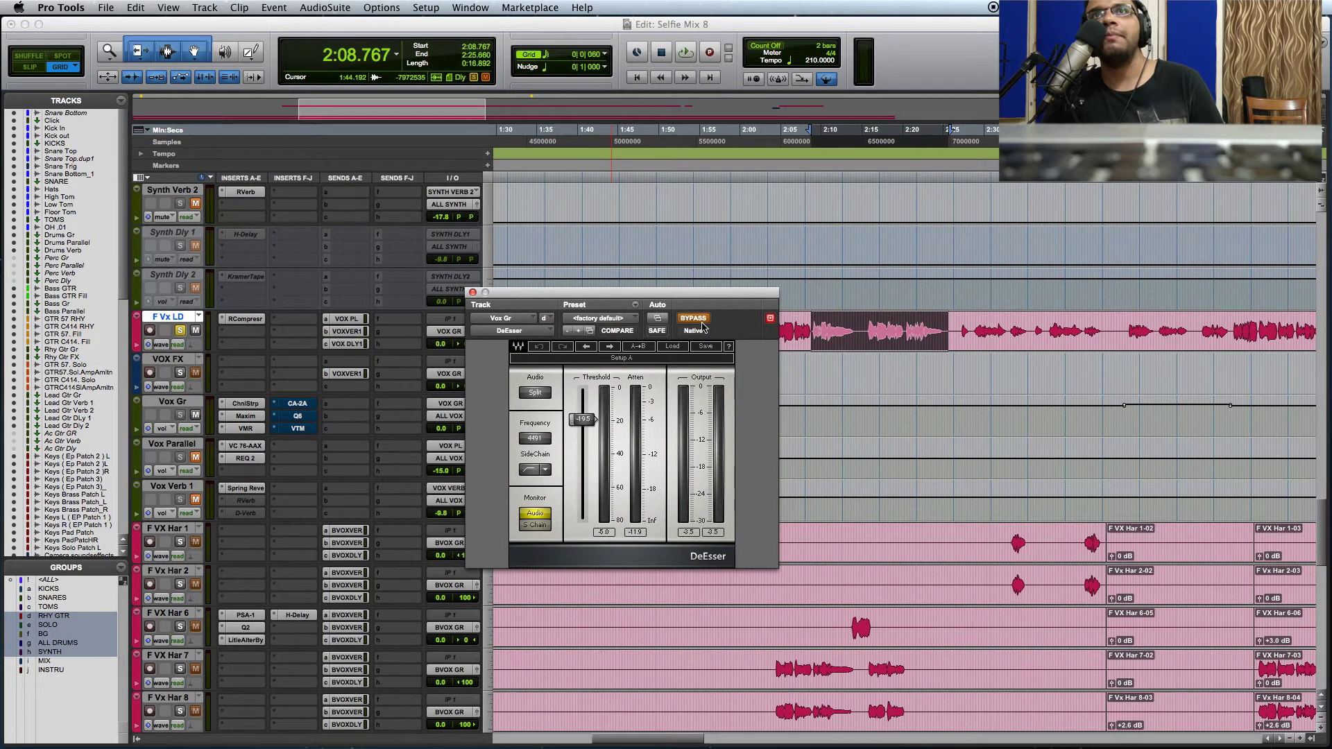
{"action": "key", "text": "space"}
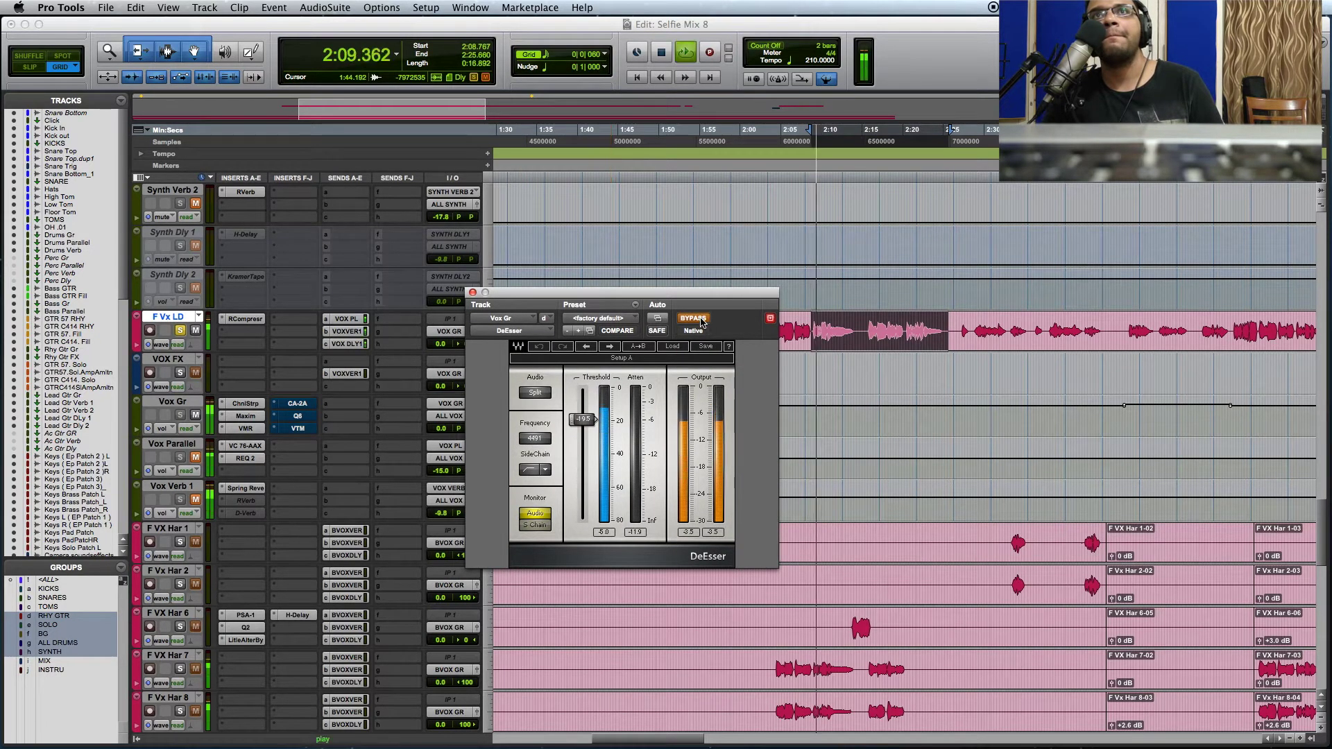
{"action": "left_click", "coordinate": [694, 318]}
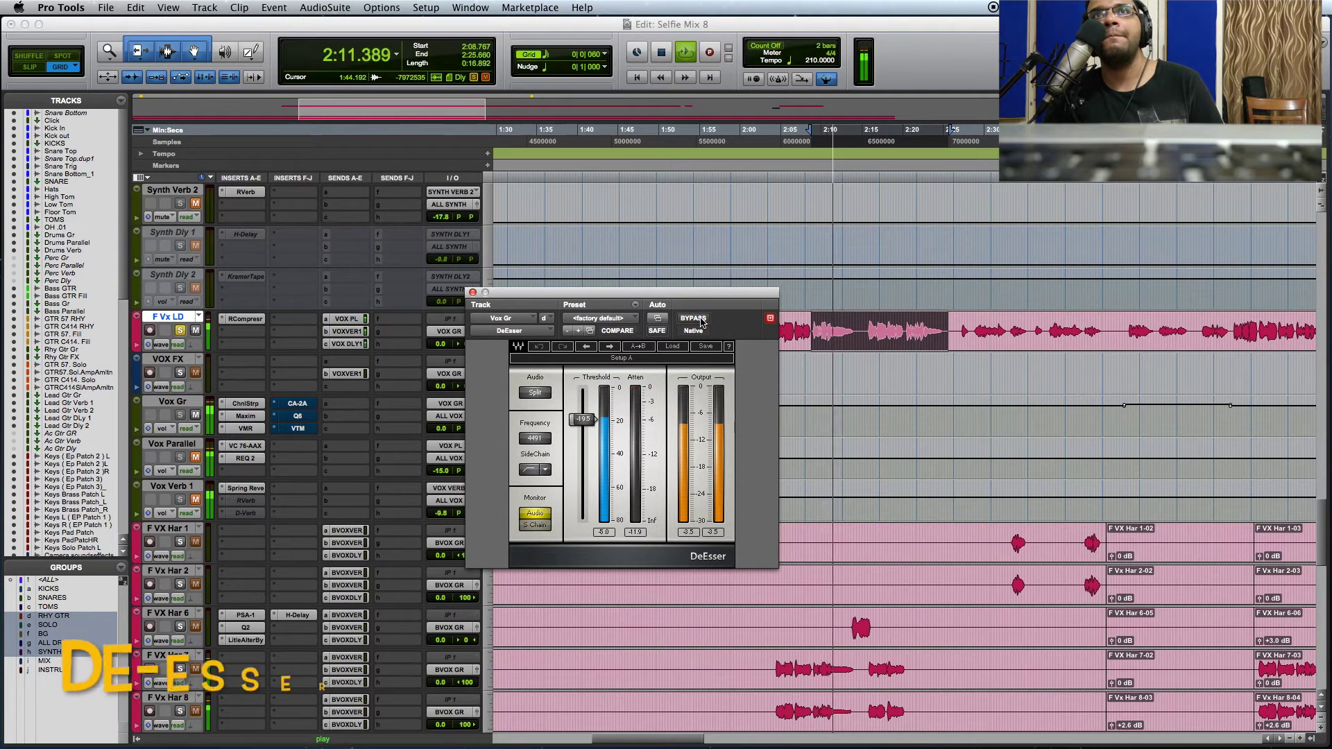
{"action": "left_click", "coordinate": [702, 320]}
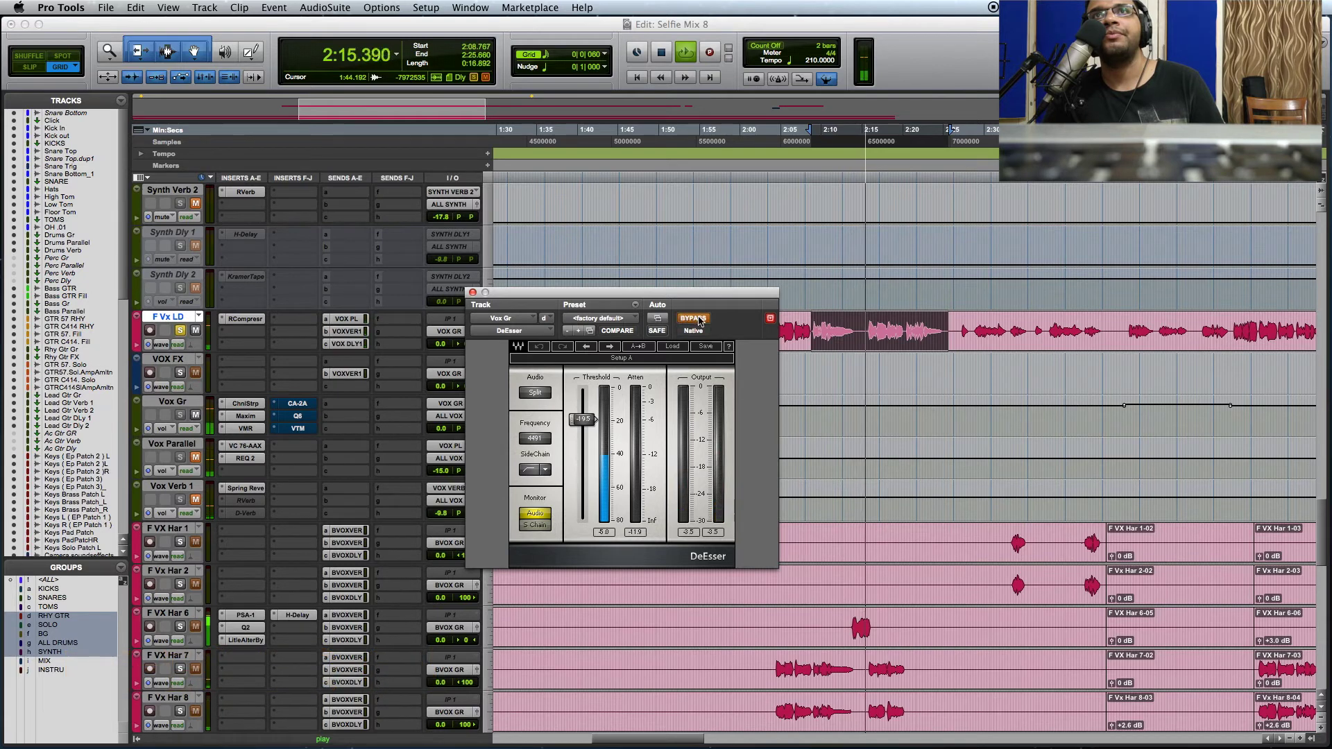
{"action": "left_click", "coordinate": [700, 320]}
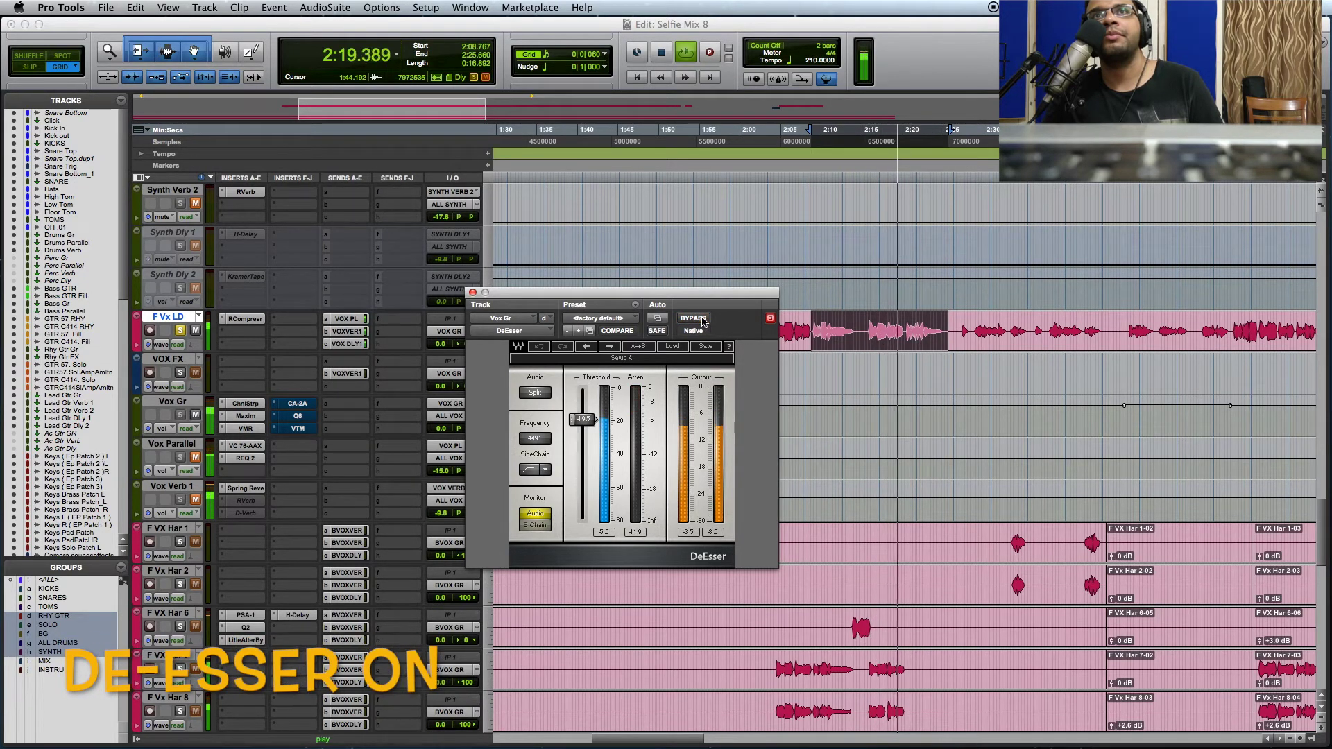
{"action": "key", "text": "space"}
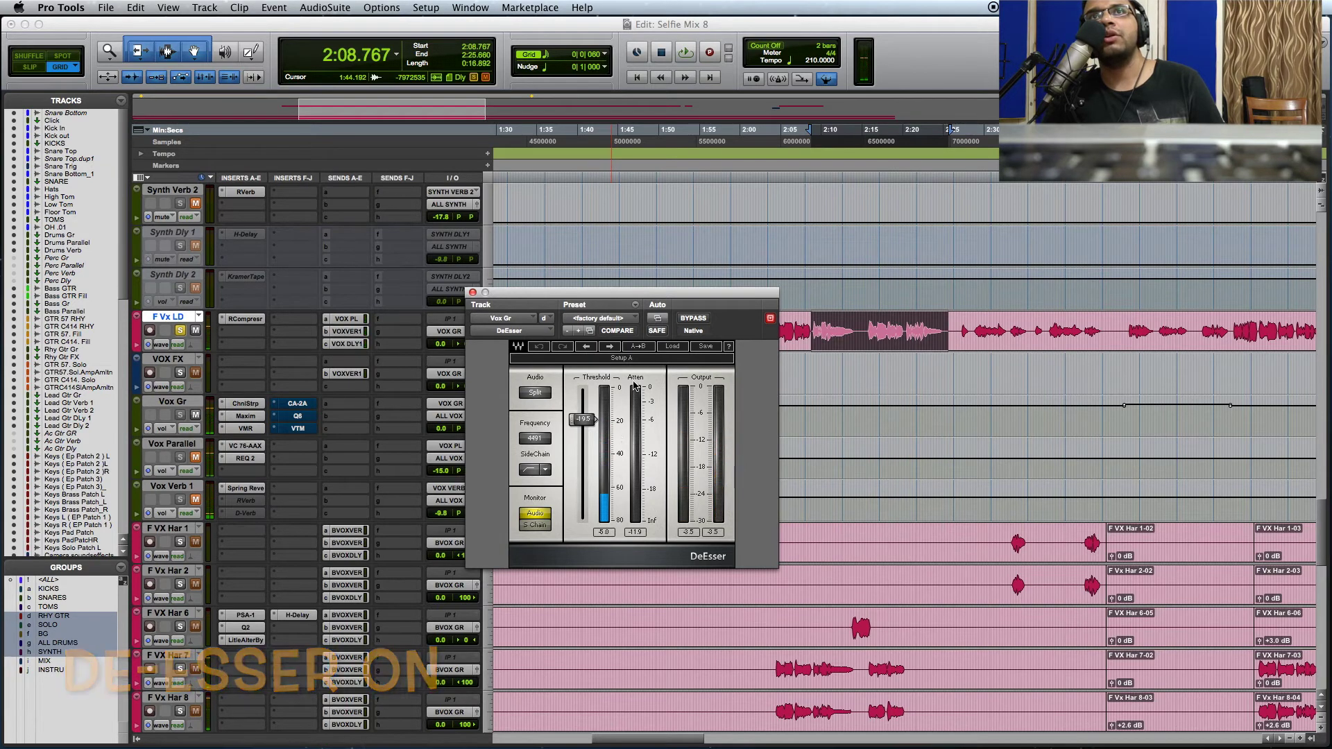
{"action": "left_click", "coordinate": [485, 296]}
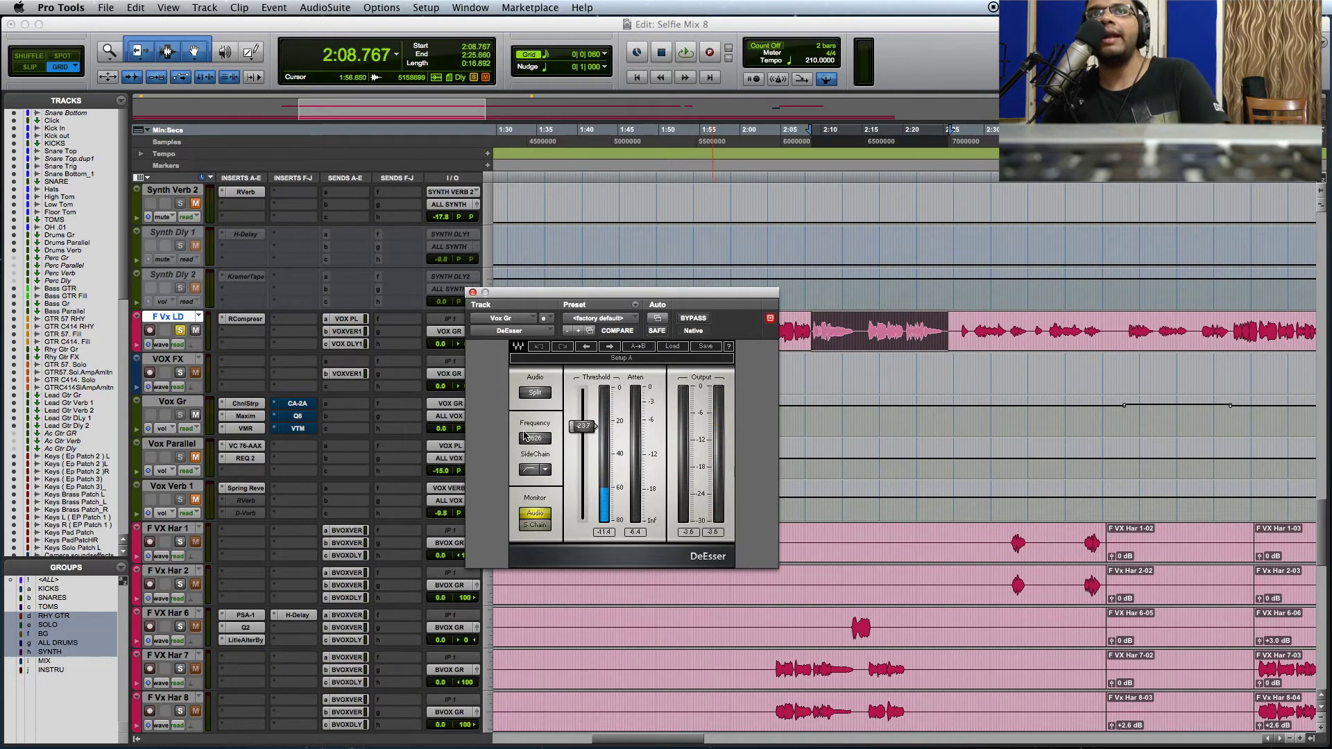
{"action": "left_click", "coordinate": [473, 293]}
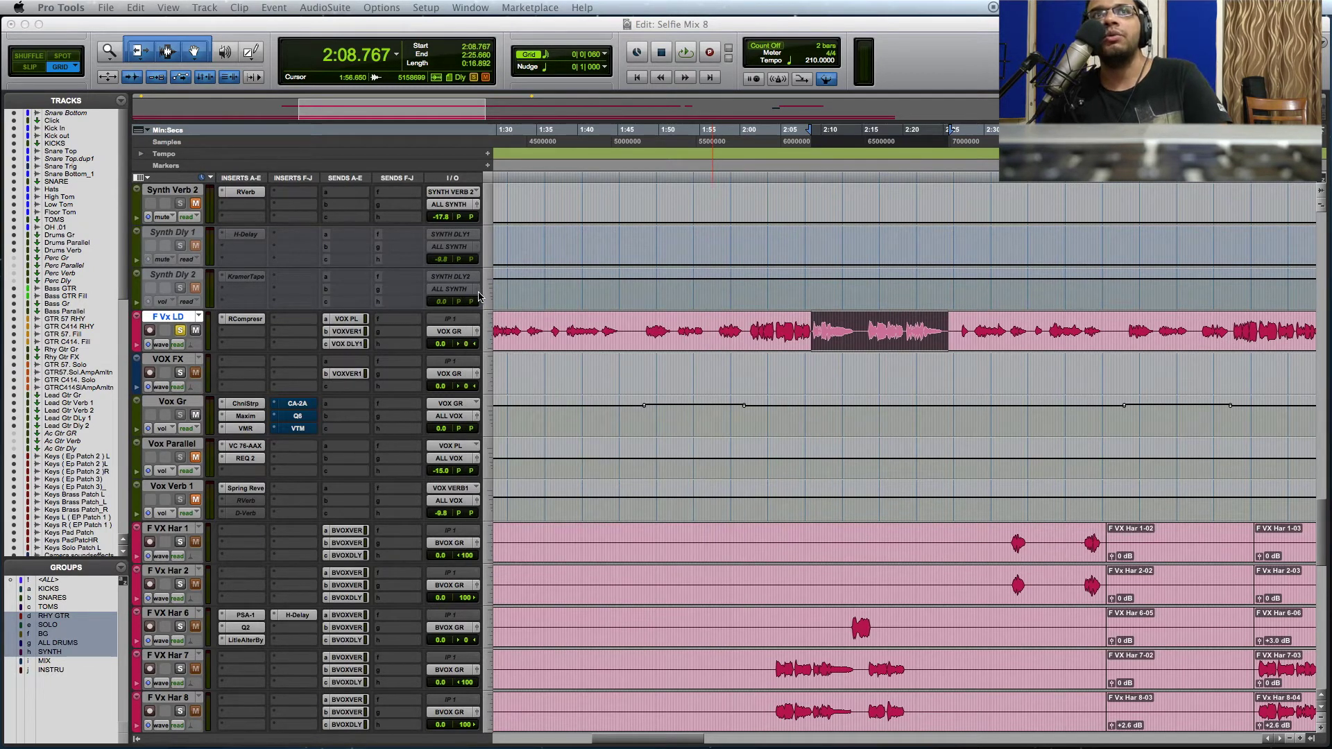
Open the CA-2A leveling amplifier on Vox Gr and move its window clear of the F Vx LD waveform.
{"action": "left_click", "coordinate": [297, 403]}
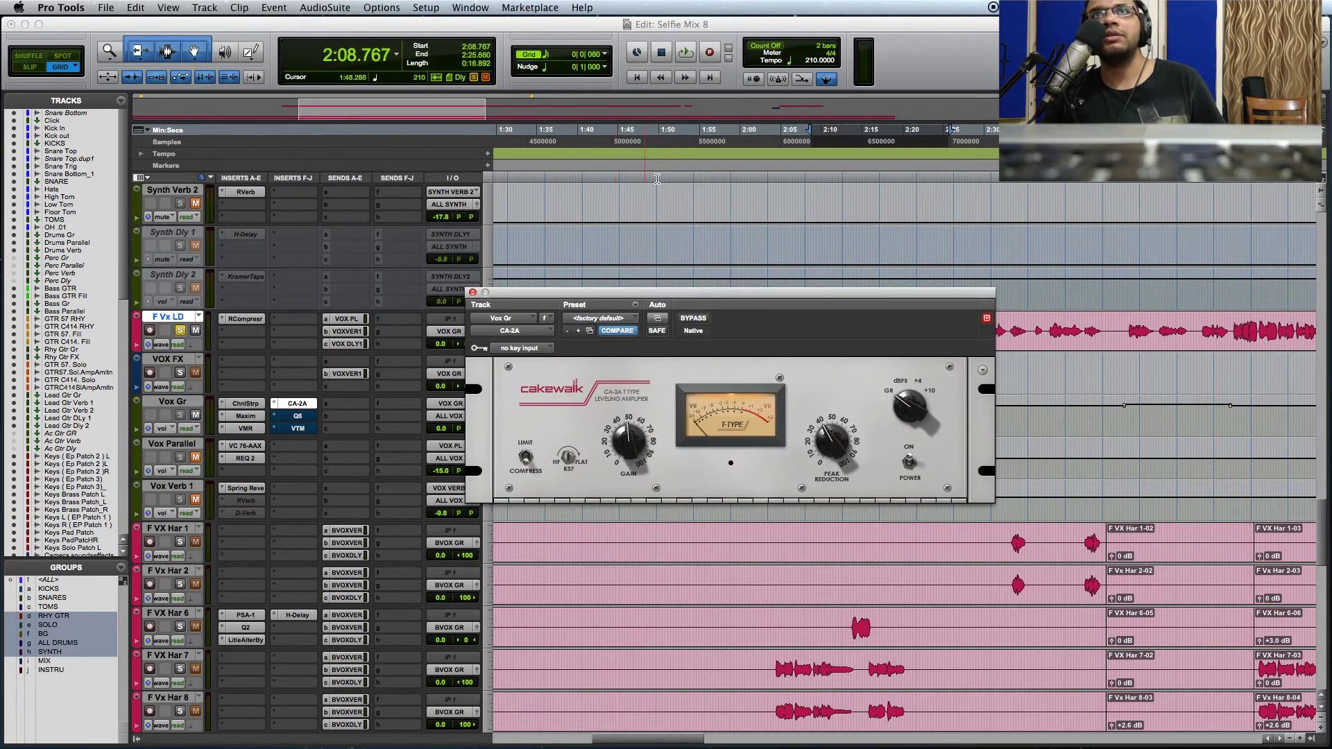
{"action": "left_click_drag", "start_coordinate": [721, 285], "coordinate": [678, 402]}
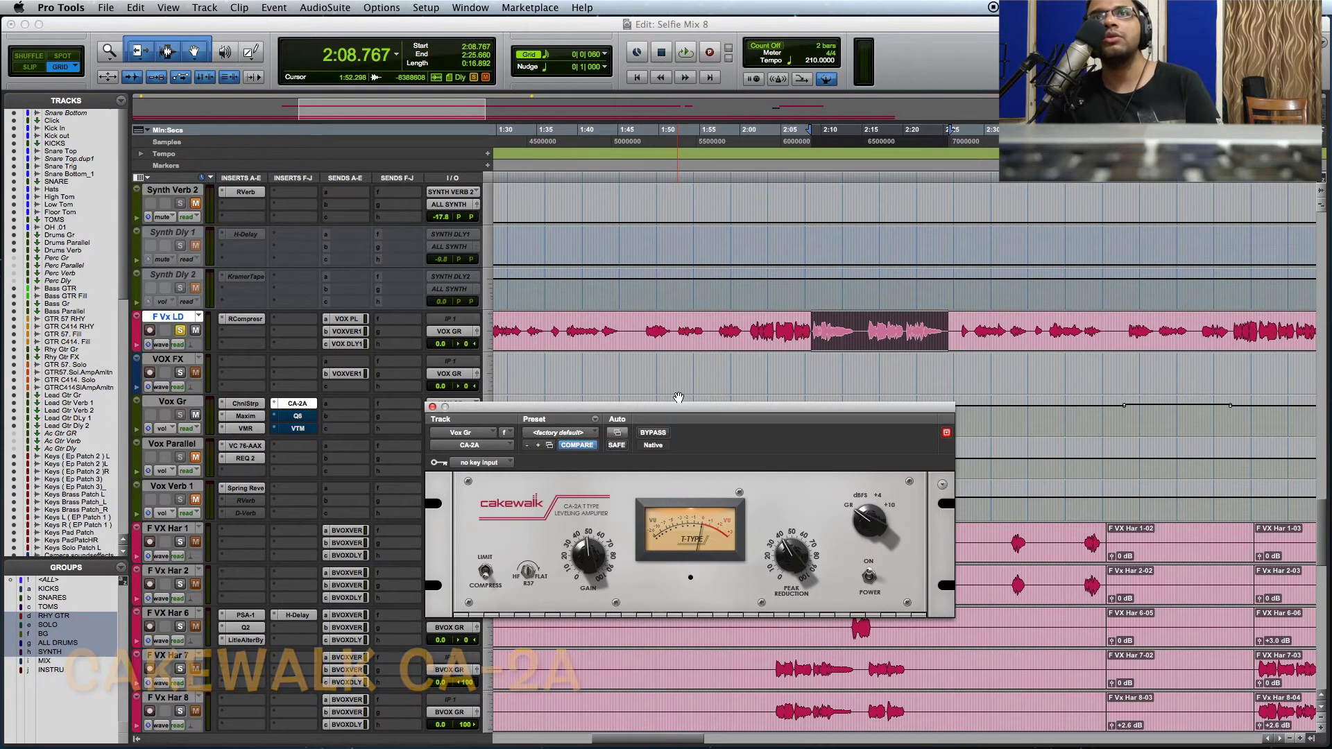
{"action": "left_click_drag", "start_coordinate": [696, 410], "coordinate": [692, 430]}
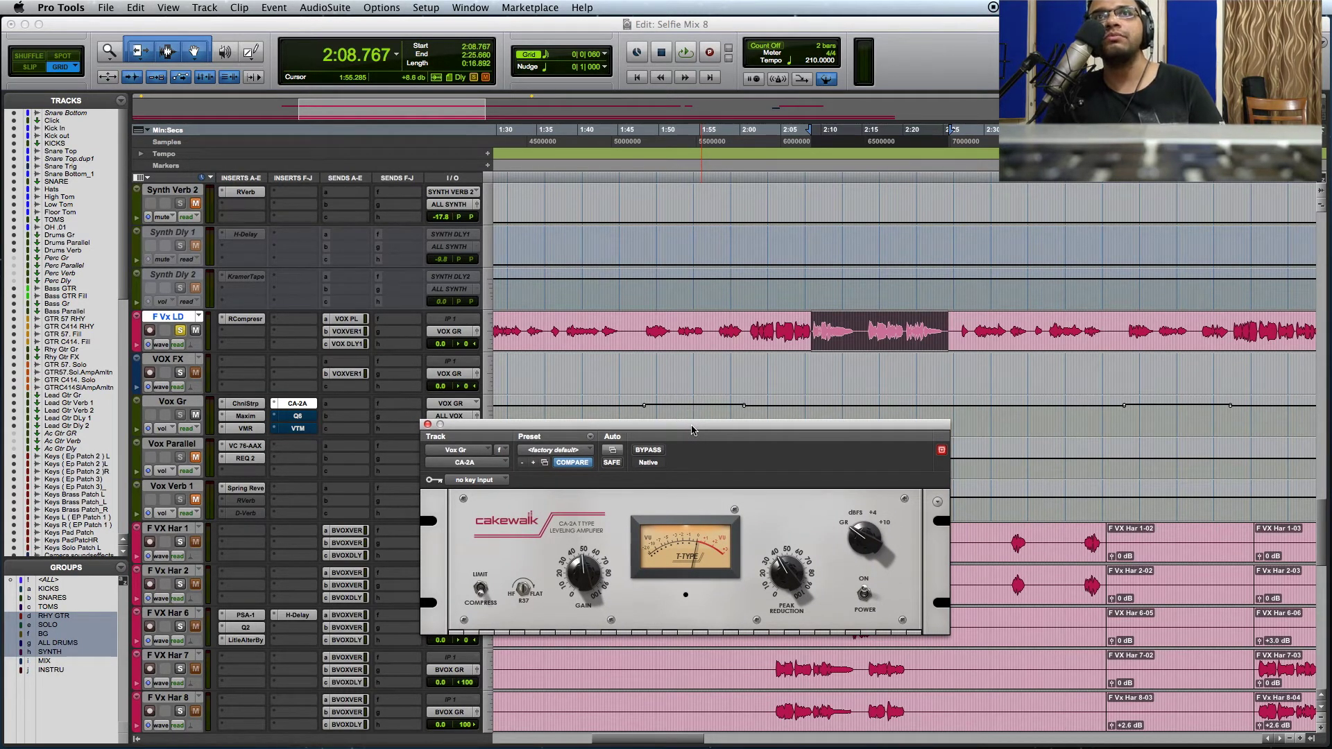
Compare the CA-2A bypassed and active during playback of the selection, and close its window.
{"action": "left_click", "coordinate": [649, 451]}
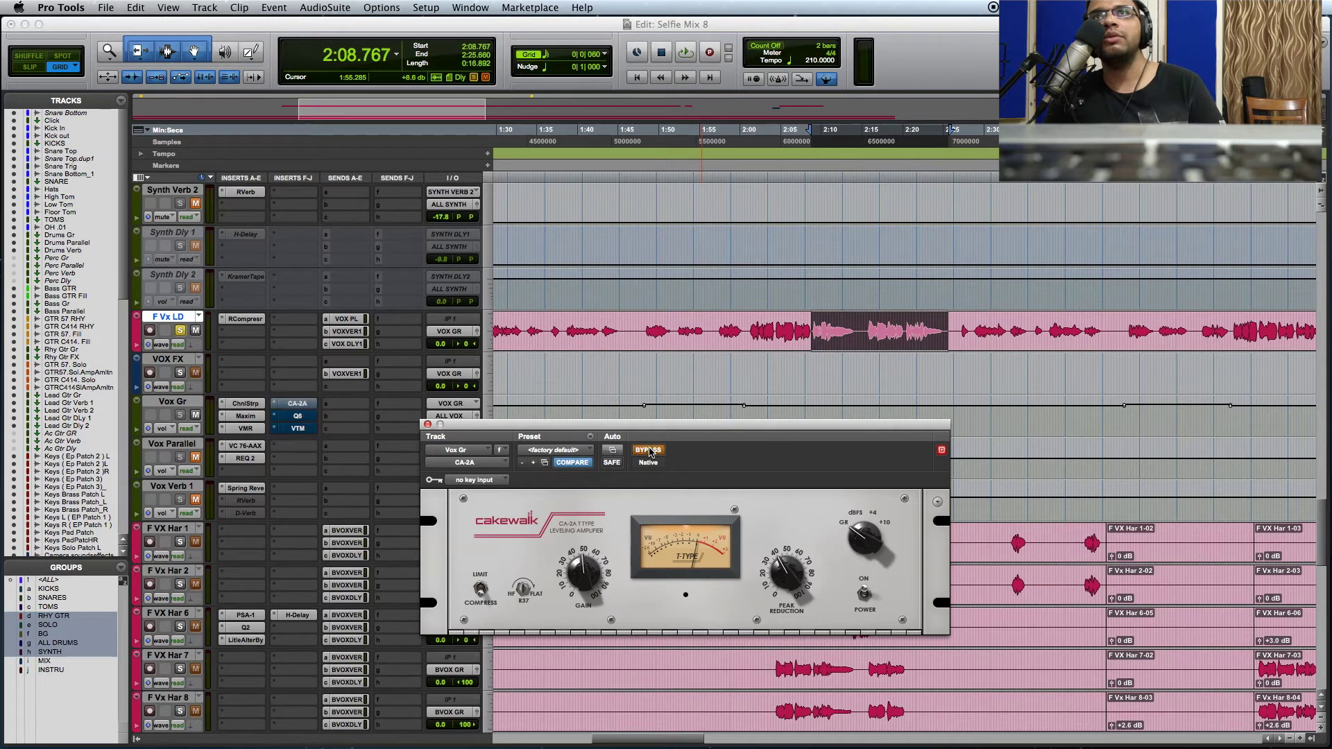
{"action": "left_click", "coordinate": [648, 451]}
{"action": "key", "text": "space"}
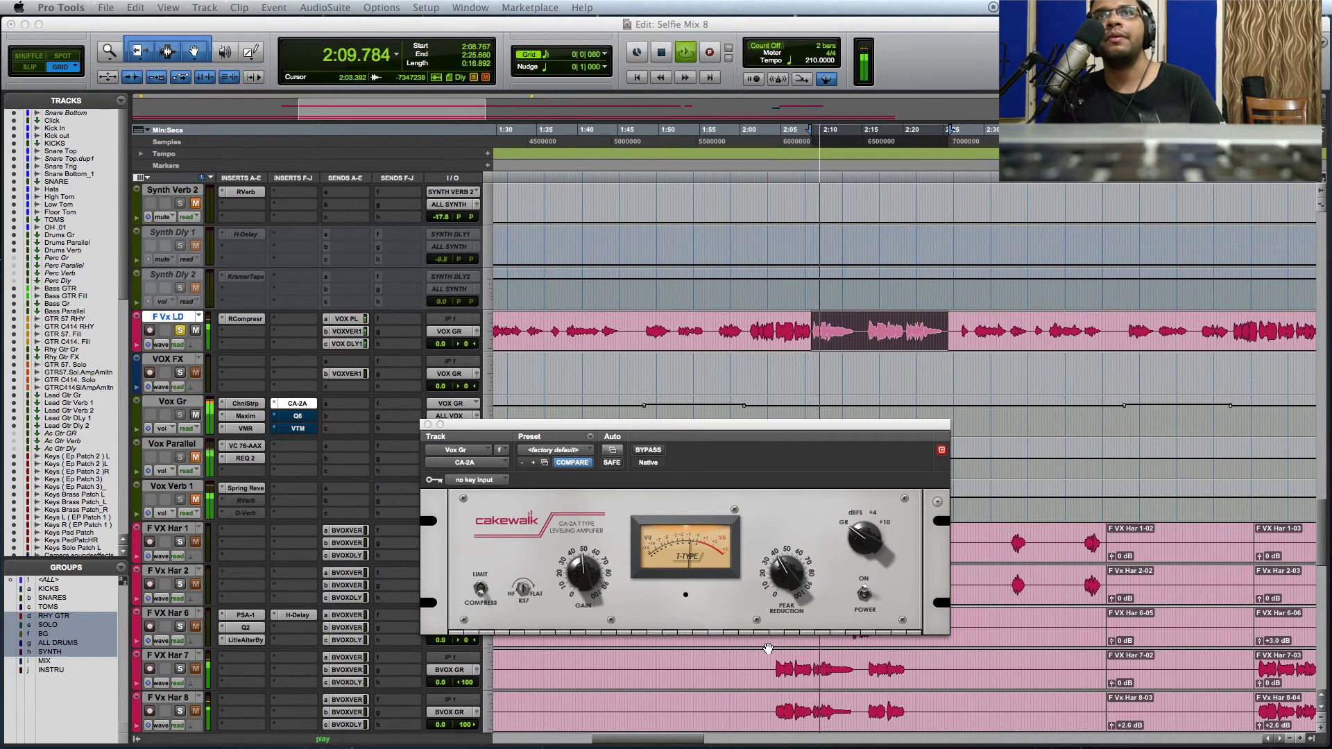
{"action": "left_click", "coordinate": [647, 451]}
{"action": "left_click", "coordinate": [645, 451]}
{"action": "key", "text": "space"}
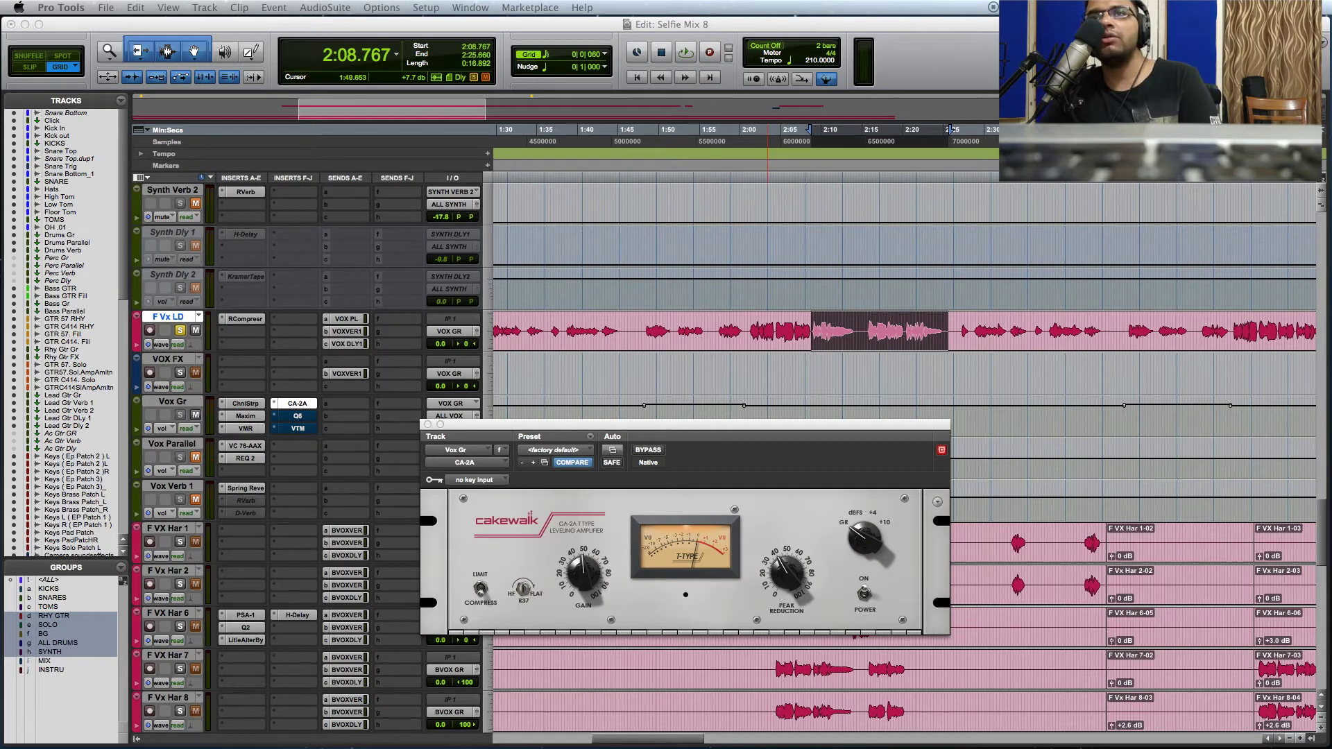
{"action": "left_click", "coordinate": [428, 425]}
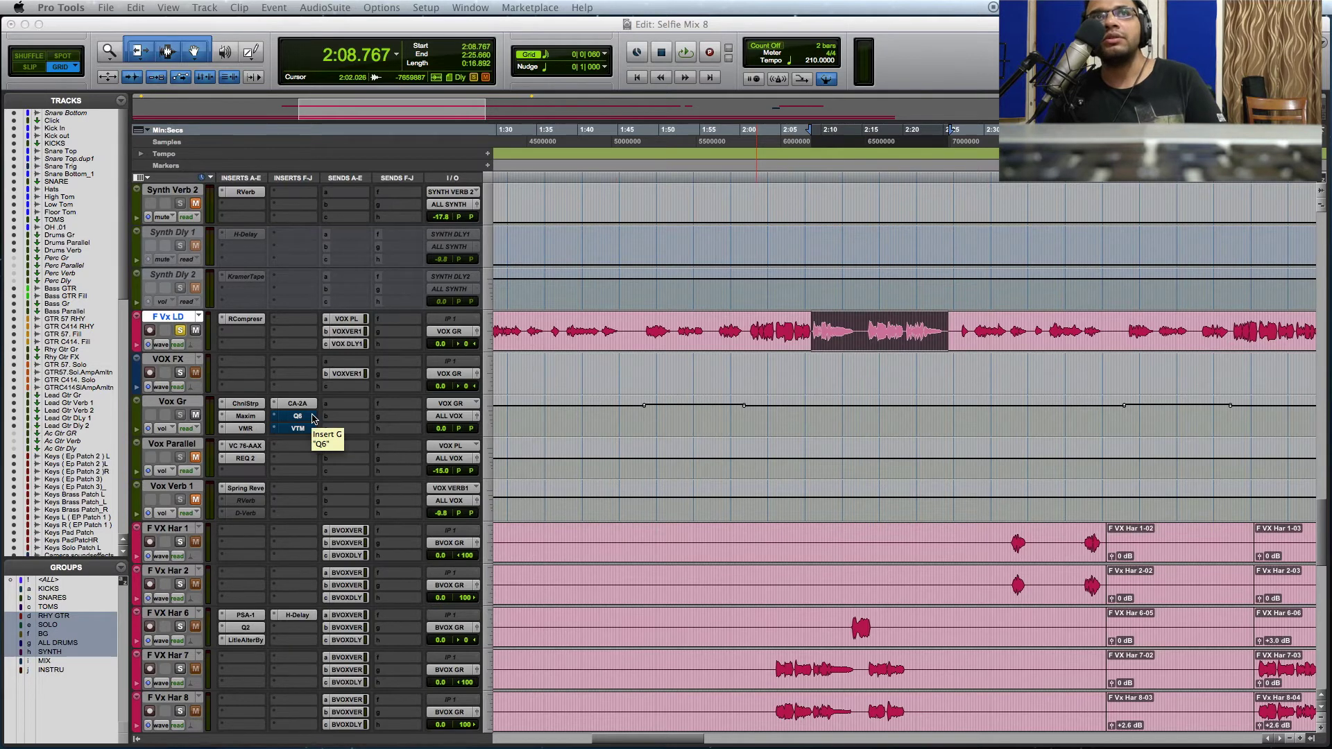
Open the Q6 equalizer on Vox Gr, boost band 6 to 16 dB during playback to hear its resonance, and undo the boost.
{"action": "left_click", "coordinate": [312, 417]}
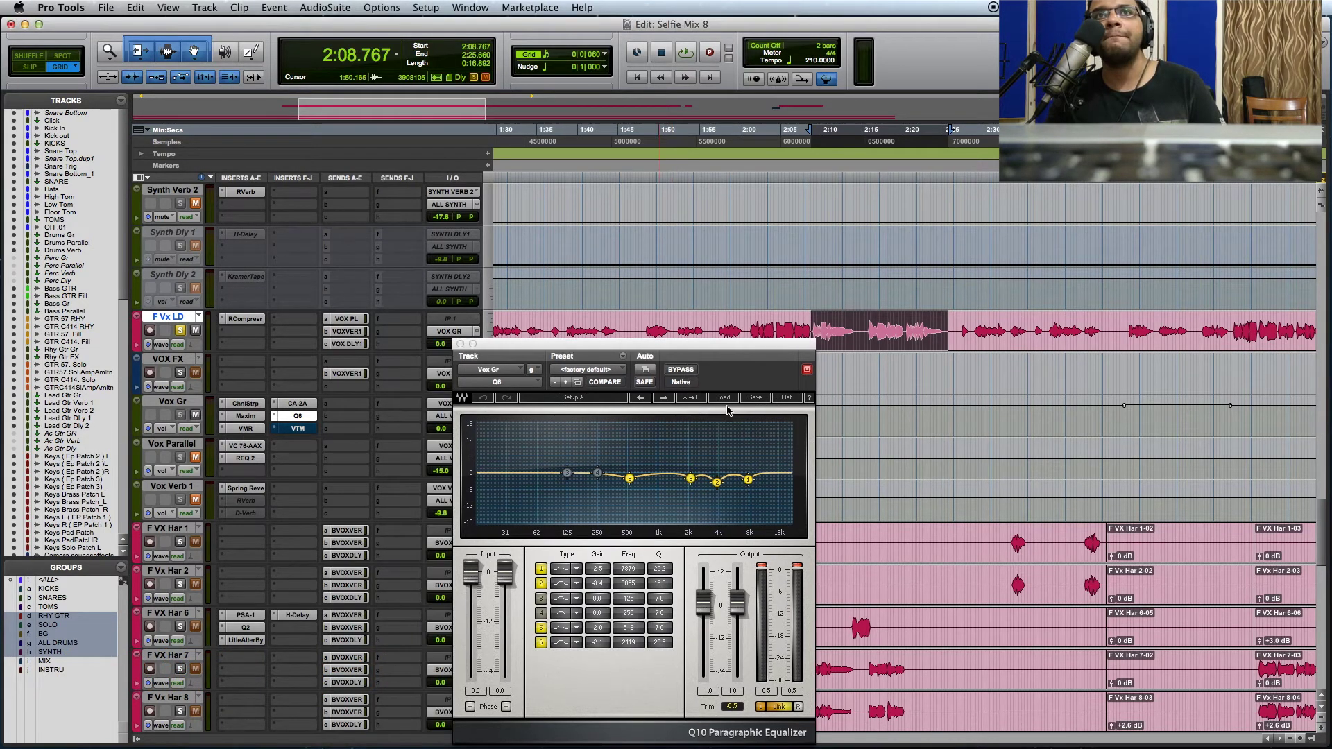
{"action": "key", "text": "space"}
{"action": "left_click_drag", "start_coordinate": [601, 644], "coordinate": [601, 595]}
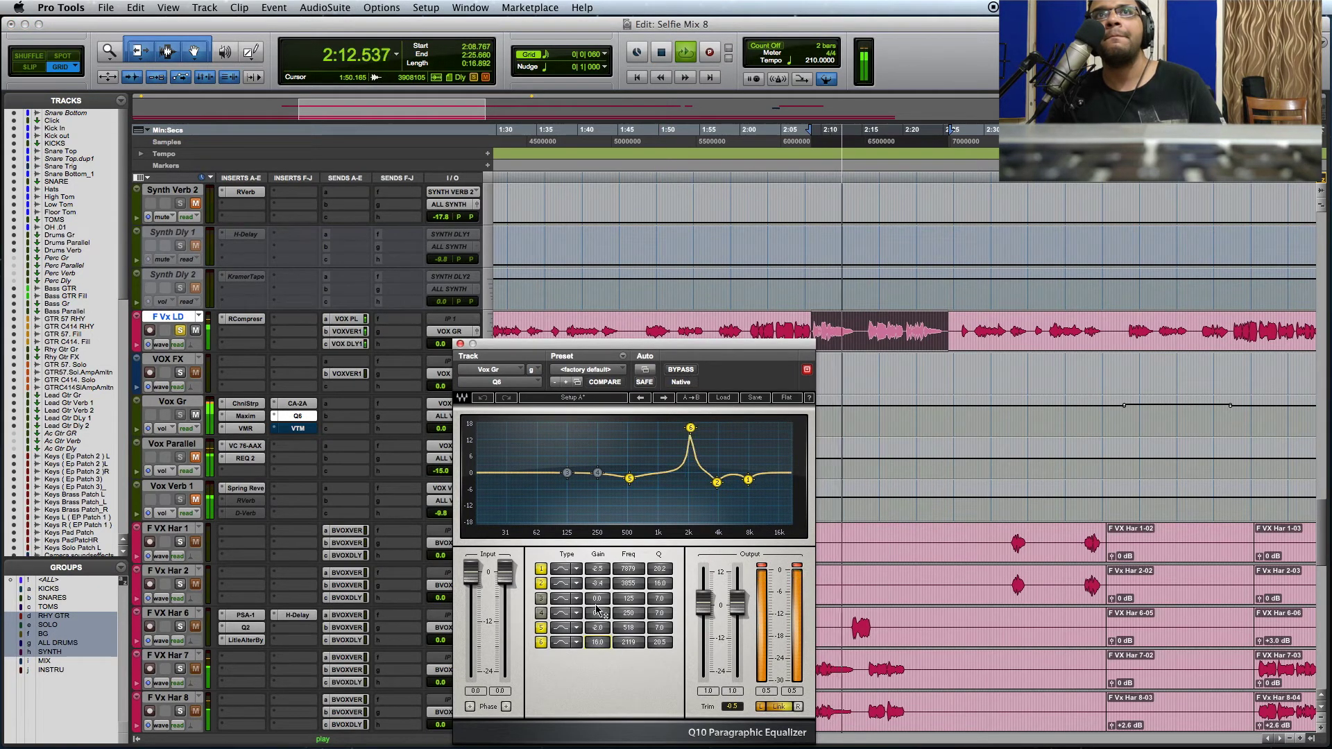
{"action": "left_click", "coordinate": [483, 398]}
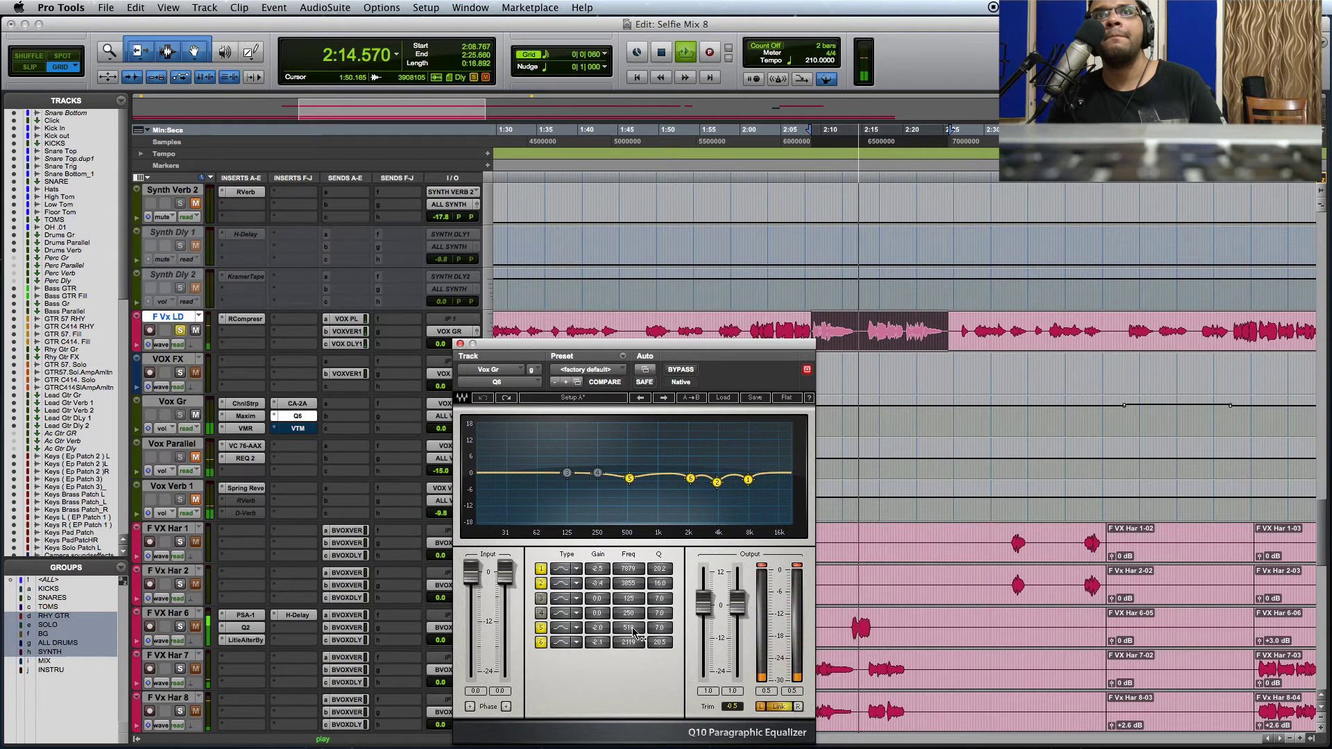
Audition the resonances at Q6 bands 2 and 1 with temporary gain boosts, band 1 to 12.9 dB, undoing each boost.
{"action": "left_click_drag", "start_coordinate": [610, 585], "coordinate": [610, 557]}
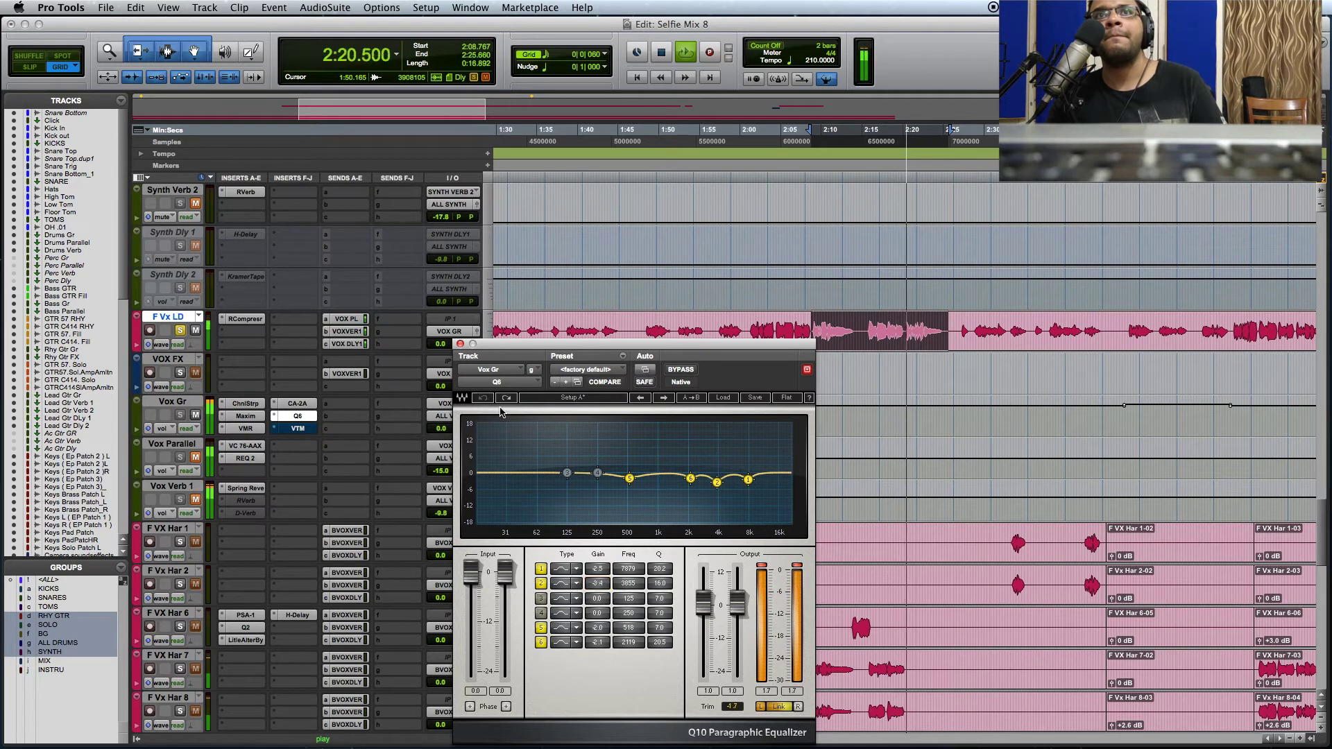
{"action": "left_click", "coordinate": [482, 397]}
{"action": "left_click_drag", "start_coordinate": [597, 569], "coordinate": [598, 558]}
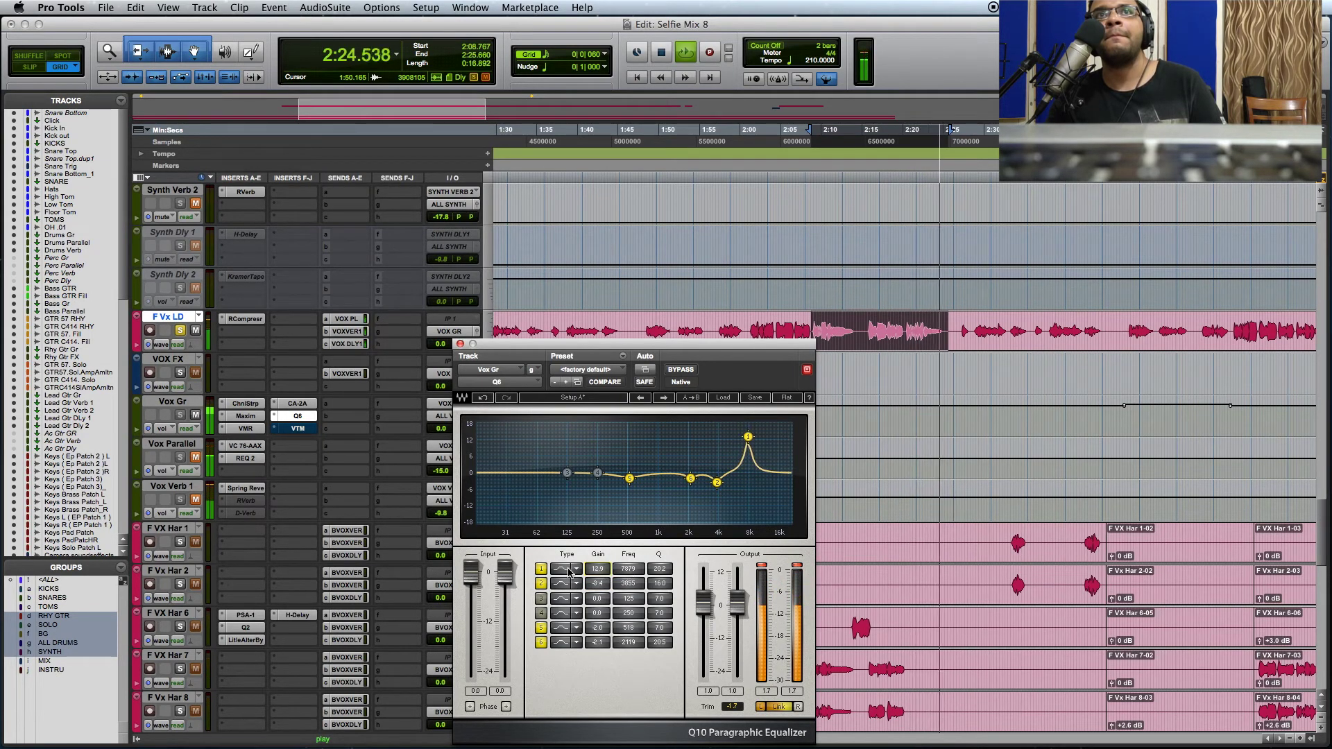
{"action": "left_click", "coordinate": [482, 397]}
Replay the selection with Q6 band 5 boosted to 17 dB to hear its resonance, undo the boost and stop playback.
{"action": "key", "text": "space"}
{"action": "key", "text": "space"}
{"action": "left_click_drag", "start_coordinate": [598, 627], "coordinate": [597, 583]}
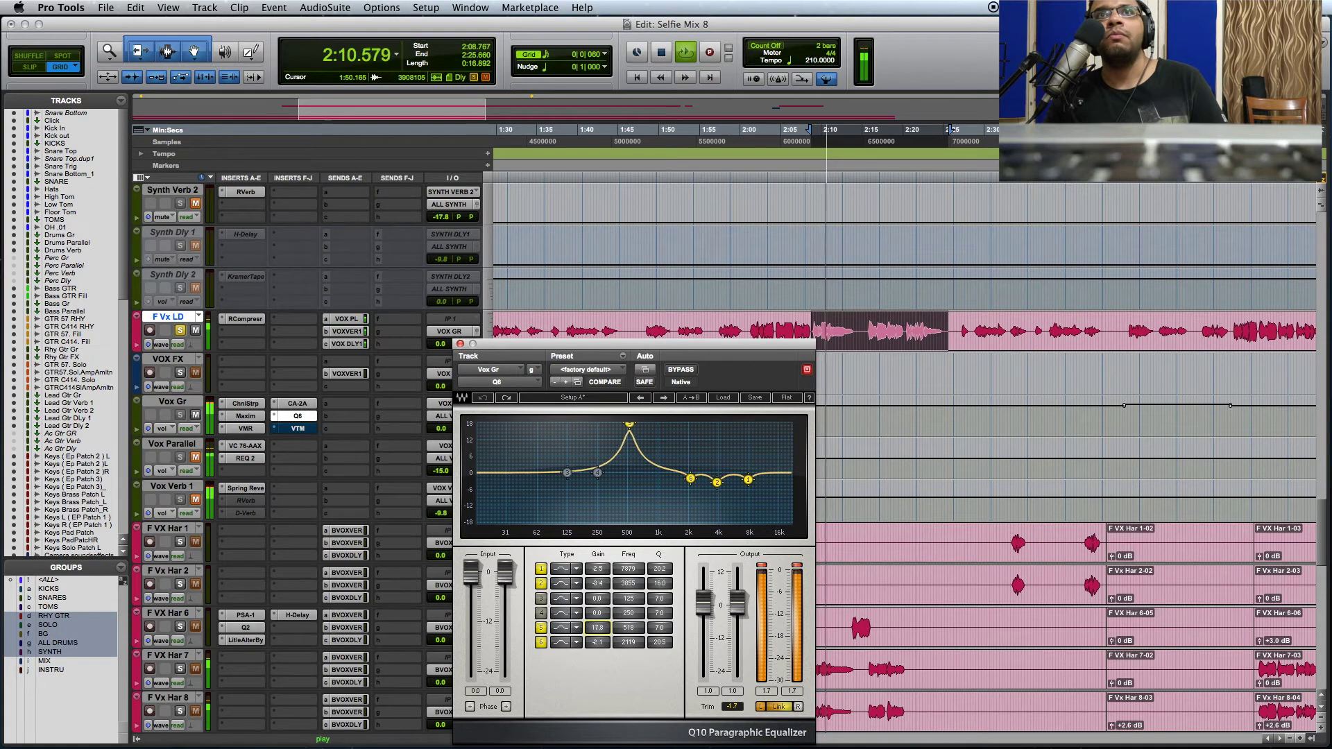
{"action": "left_click", "coordinate": [484, 399]}
{"action": "key", "text": "space"}
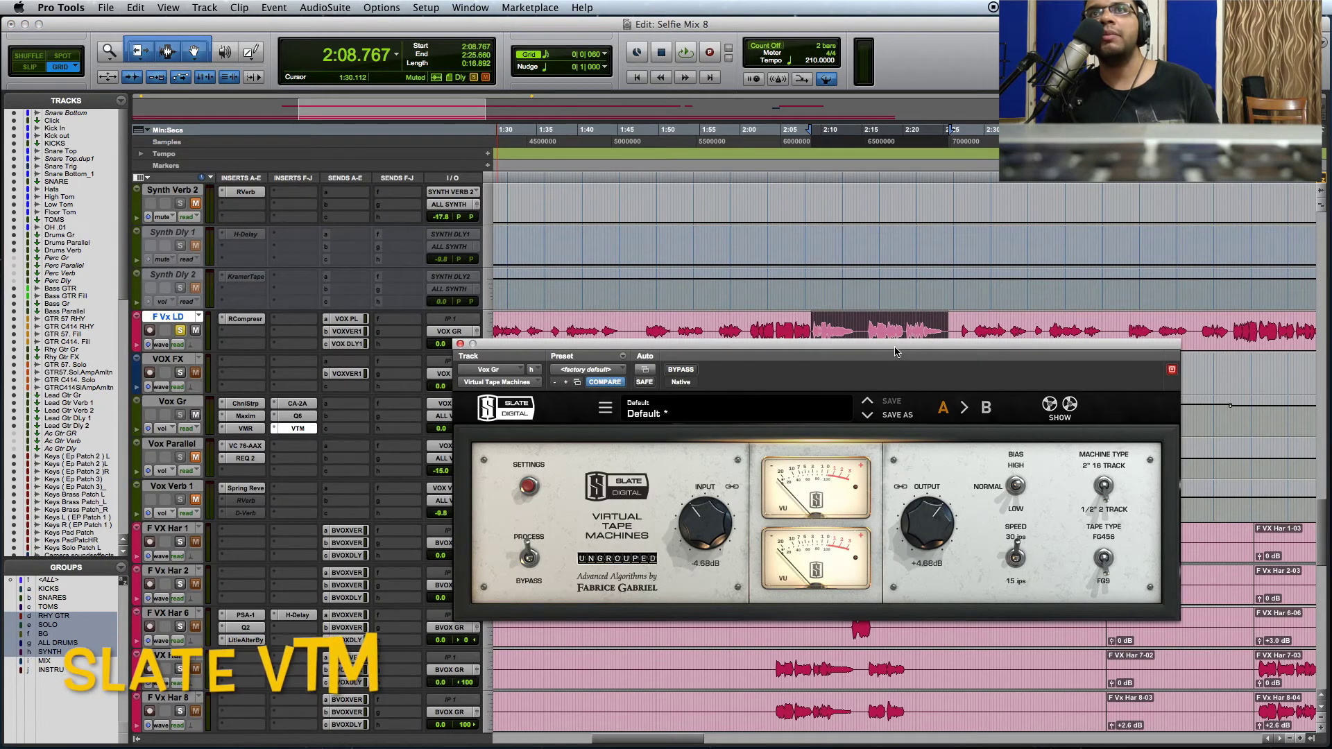
Compare the Virtual Tape Machines on Vox Gr bypassed and active during playback, stop playback and close its window.
{"action": "left_click_drag", "start_coordinate": [894, 349], "coordinate": [828, 424]}
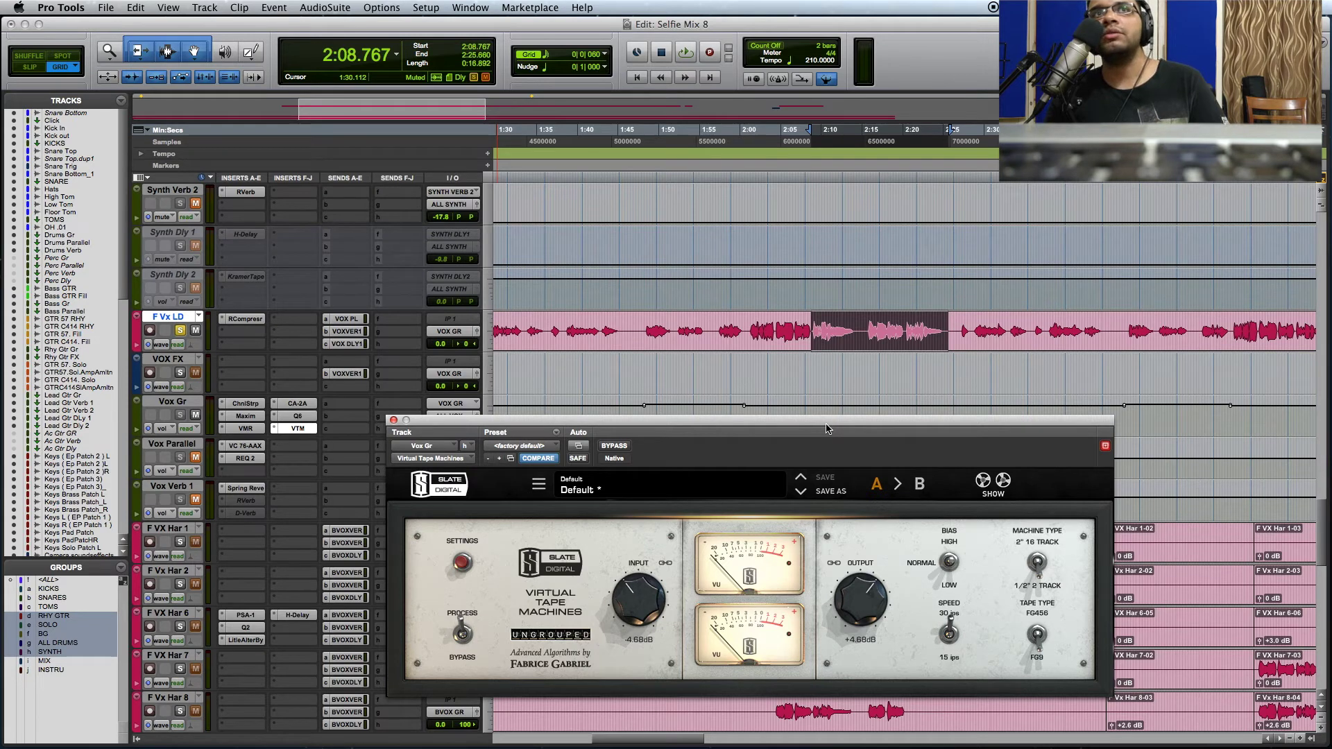
{"action": "left_click", "coordinate": [614, 446]}
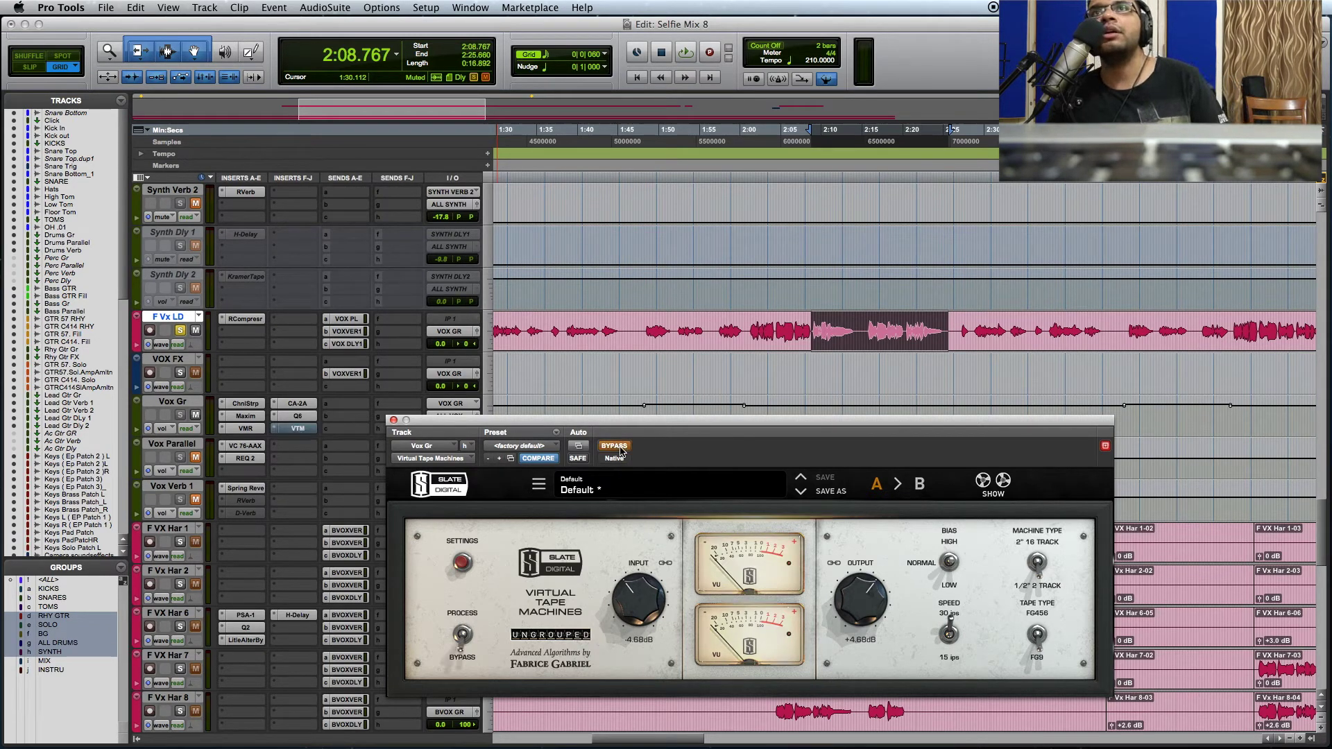
{"action": "key", "text": "space"}
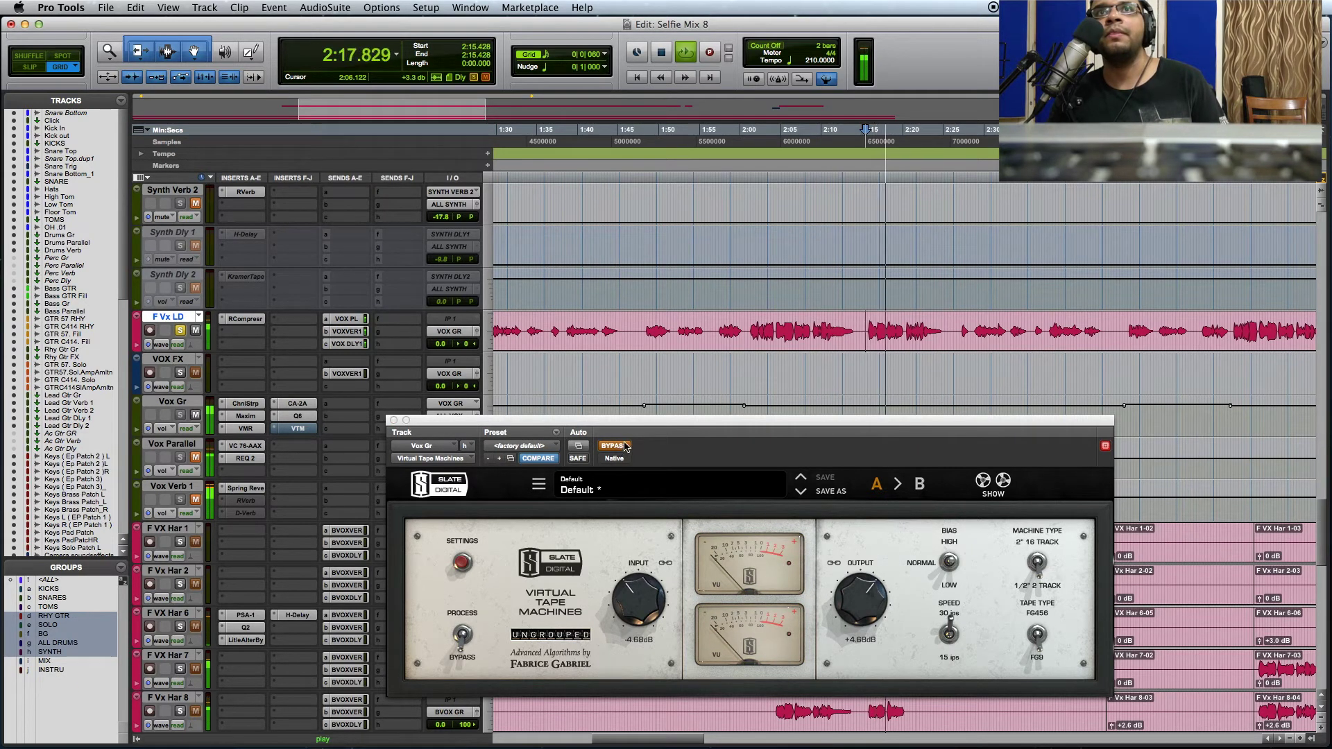
{"action": "left_click", "coordinate": [622, 448]}
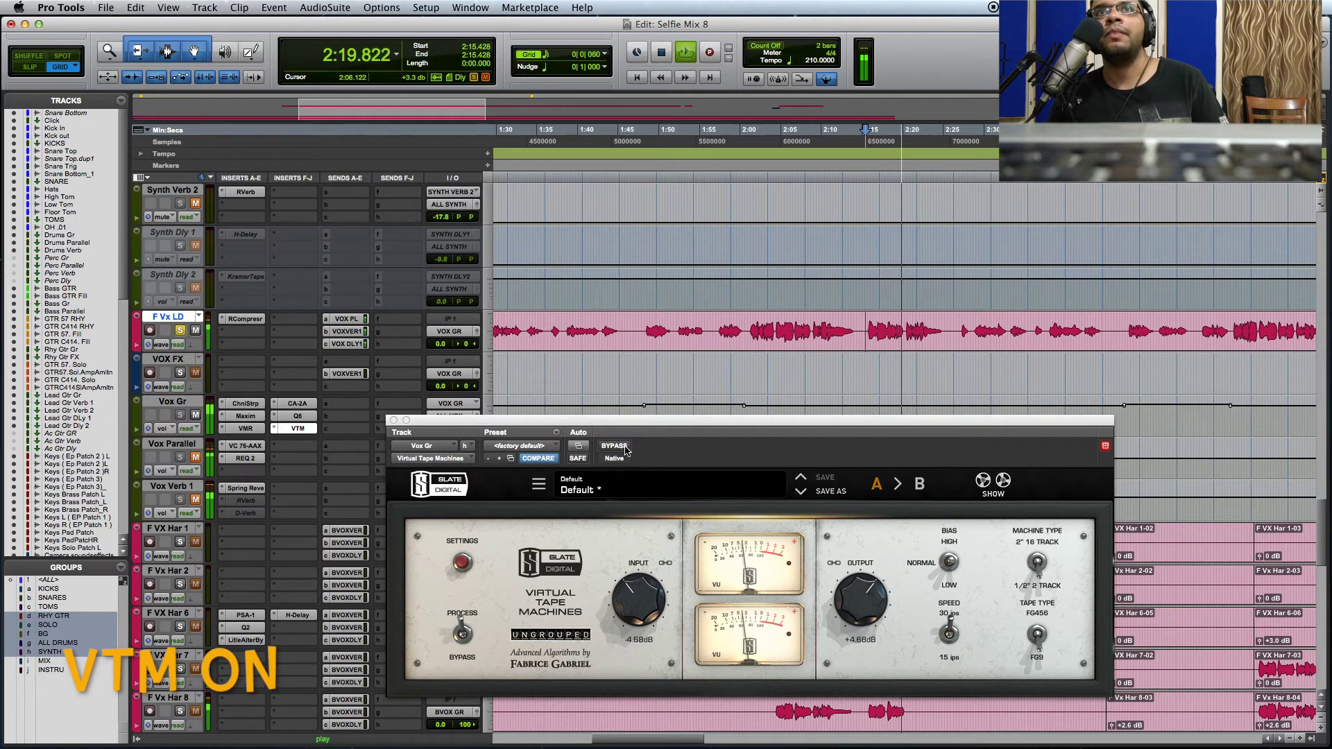
{"action": "left_click", "coordinate": [622, 447]}
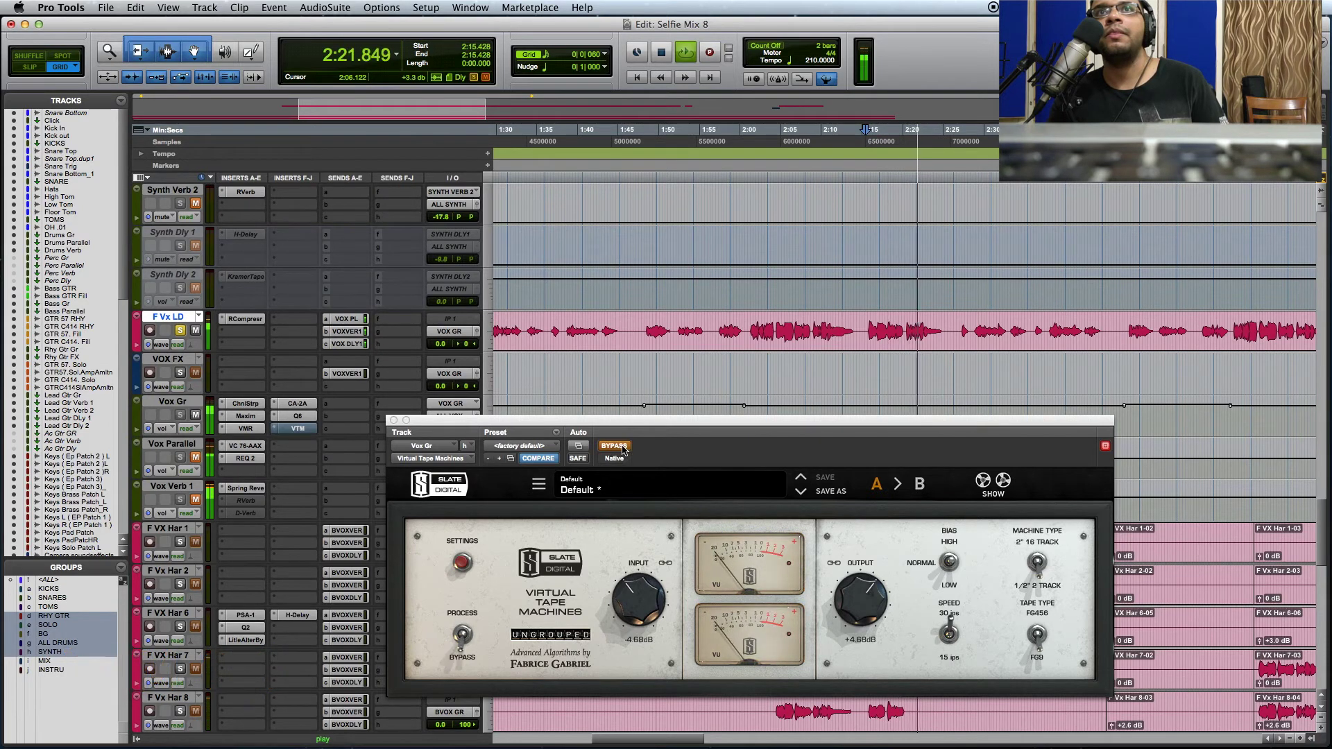
{"action": "left_click", "coordinate": [621, 447]}
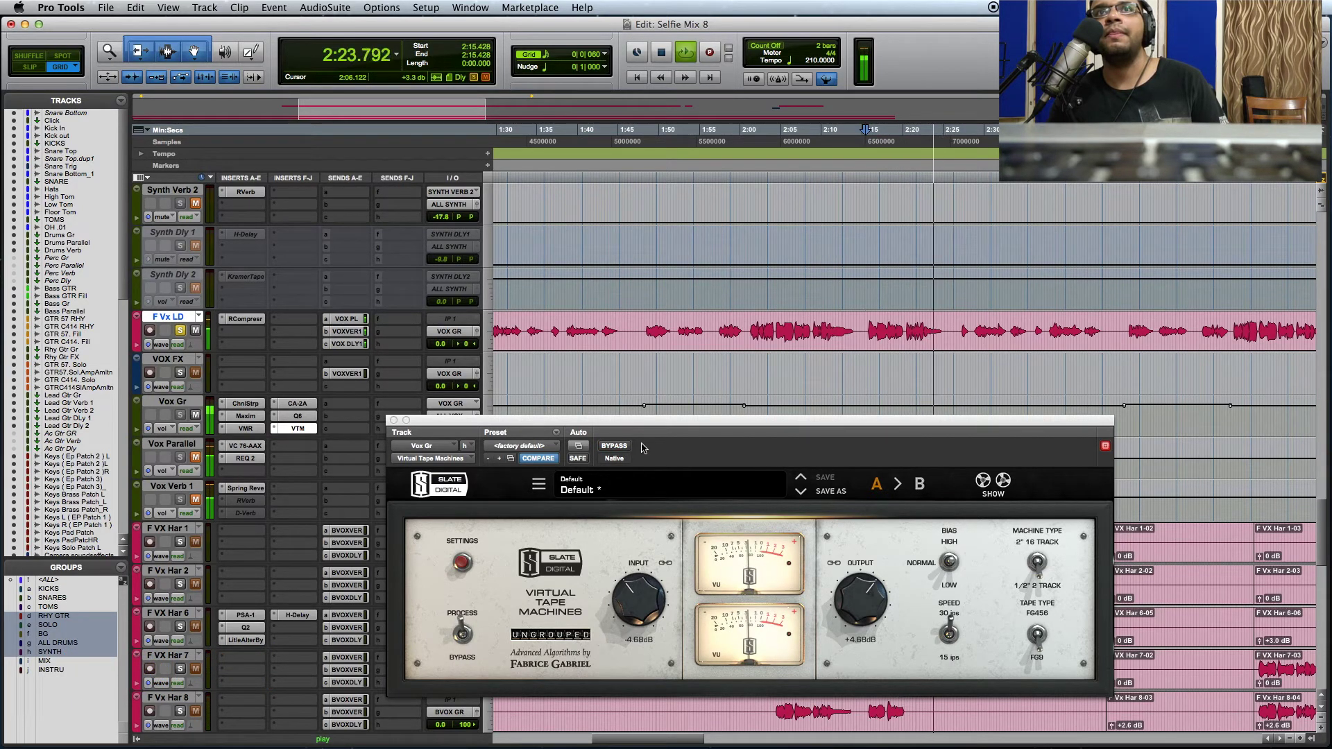
{"action": "key", "text": "space"}
{"action": "left_click", "coordinate": [393, 420]}
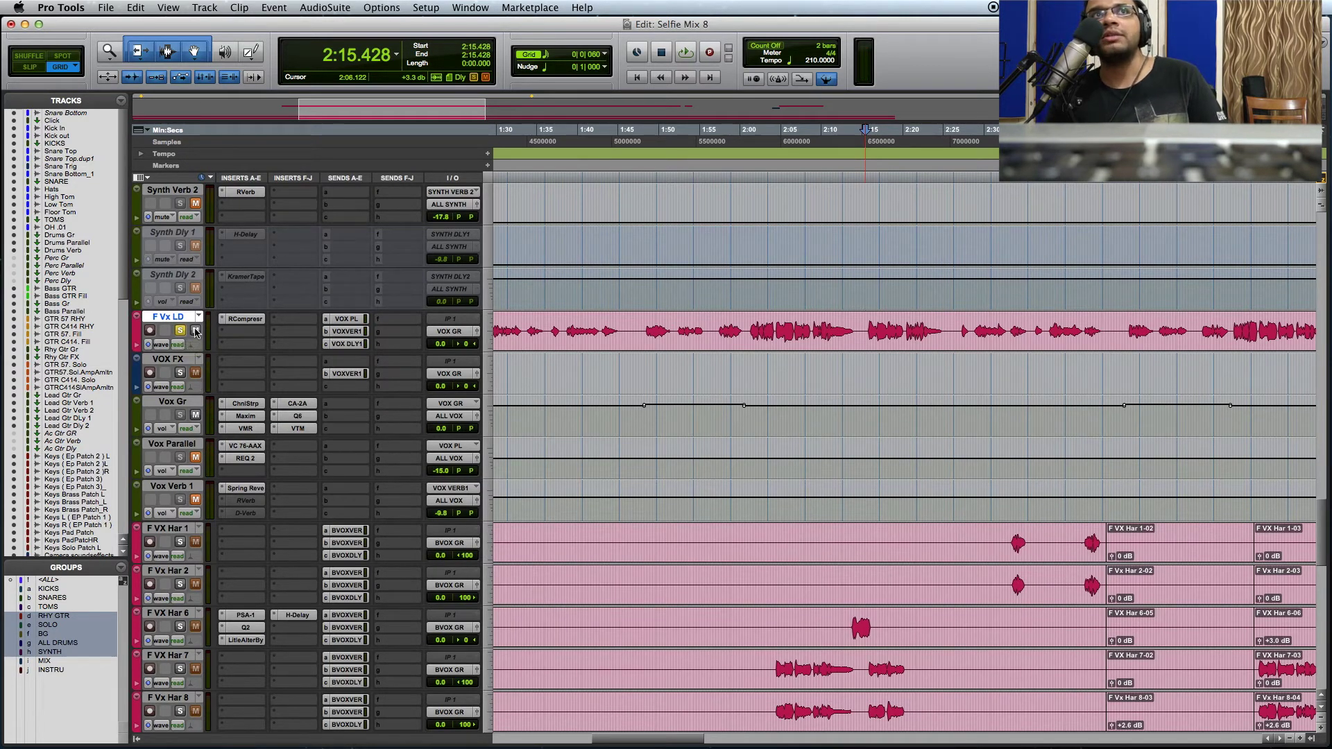
Unmute the Vox Parallel track and open its VC 76 compressor, placing the window clear of the inserts.
{"action": "left_click", "coordinate": [195, 458]}
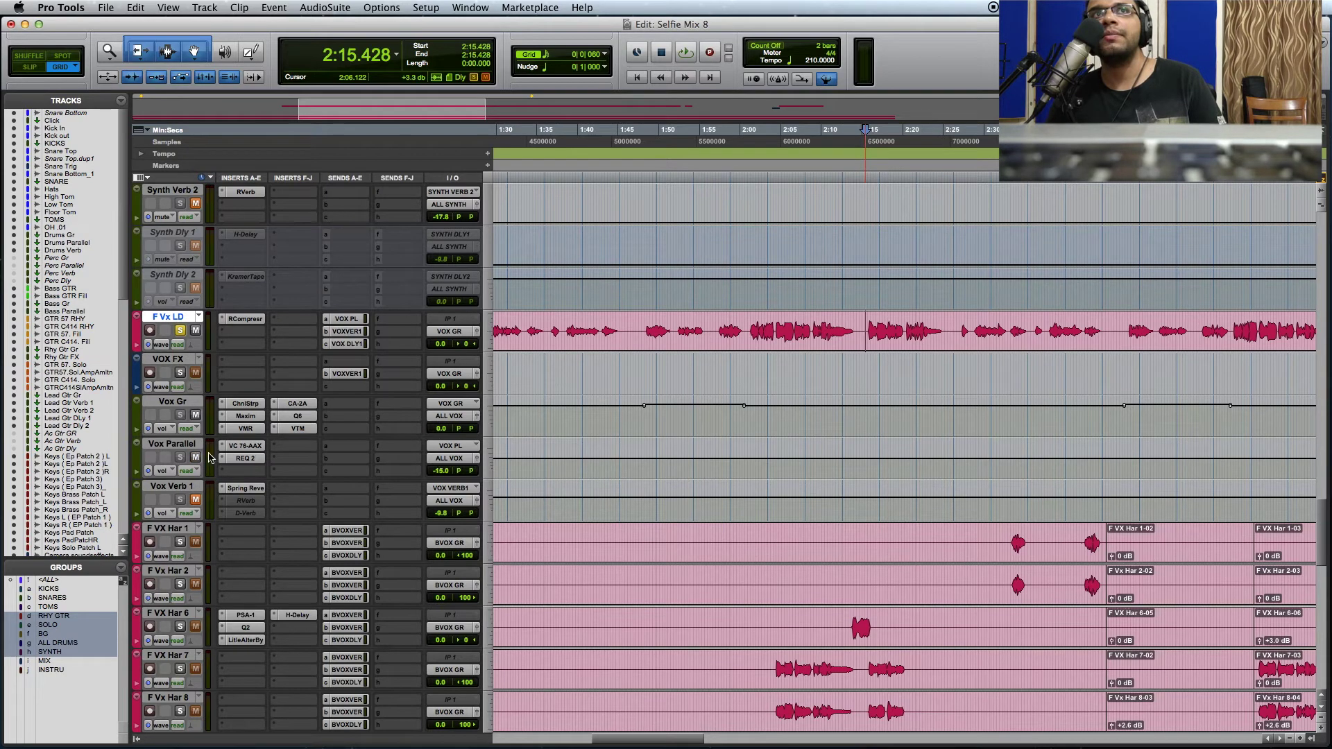
{"action": "left_click", "coordinate": [252, 446]}
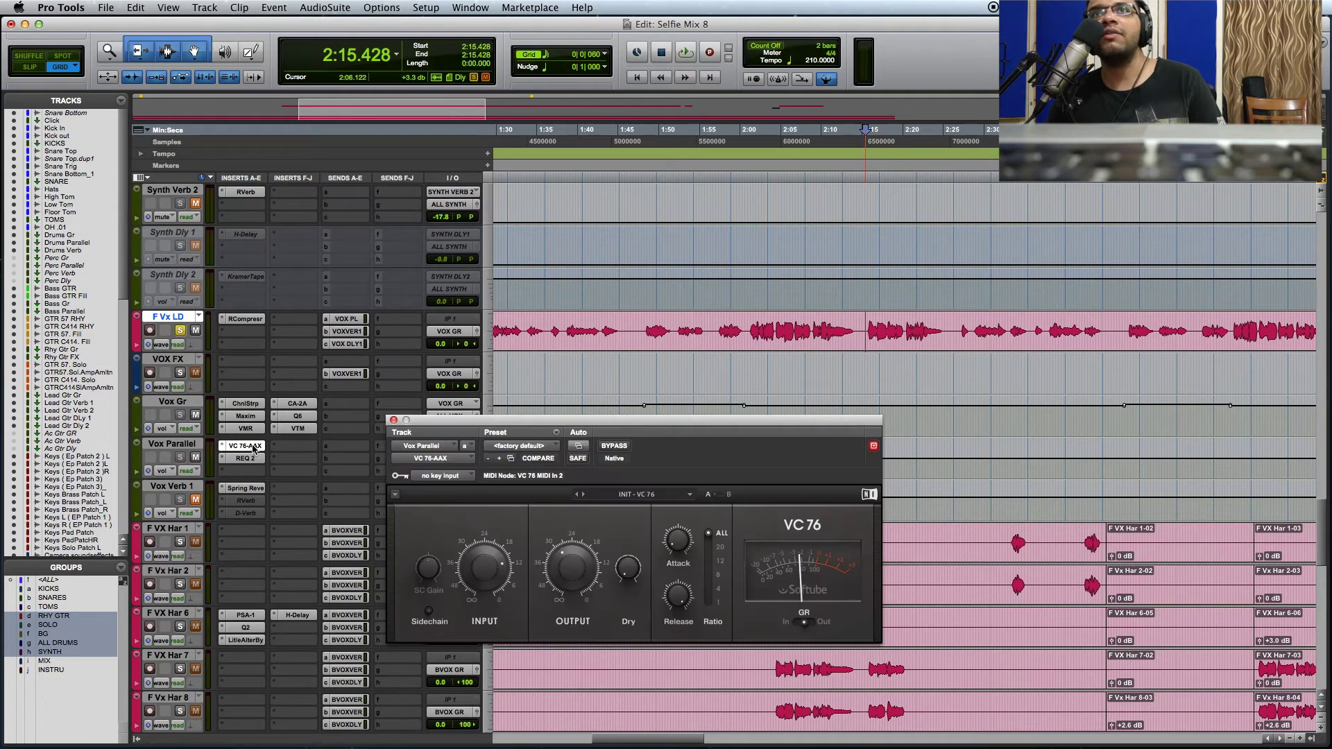
{"action": "left_click_drag", "start_coordinate": [694, 425], "coordinate": [787, 448]}
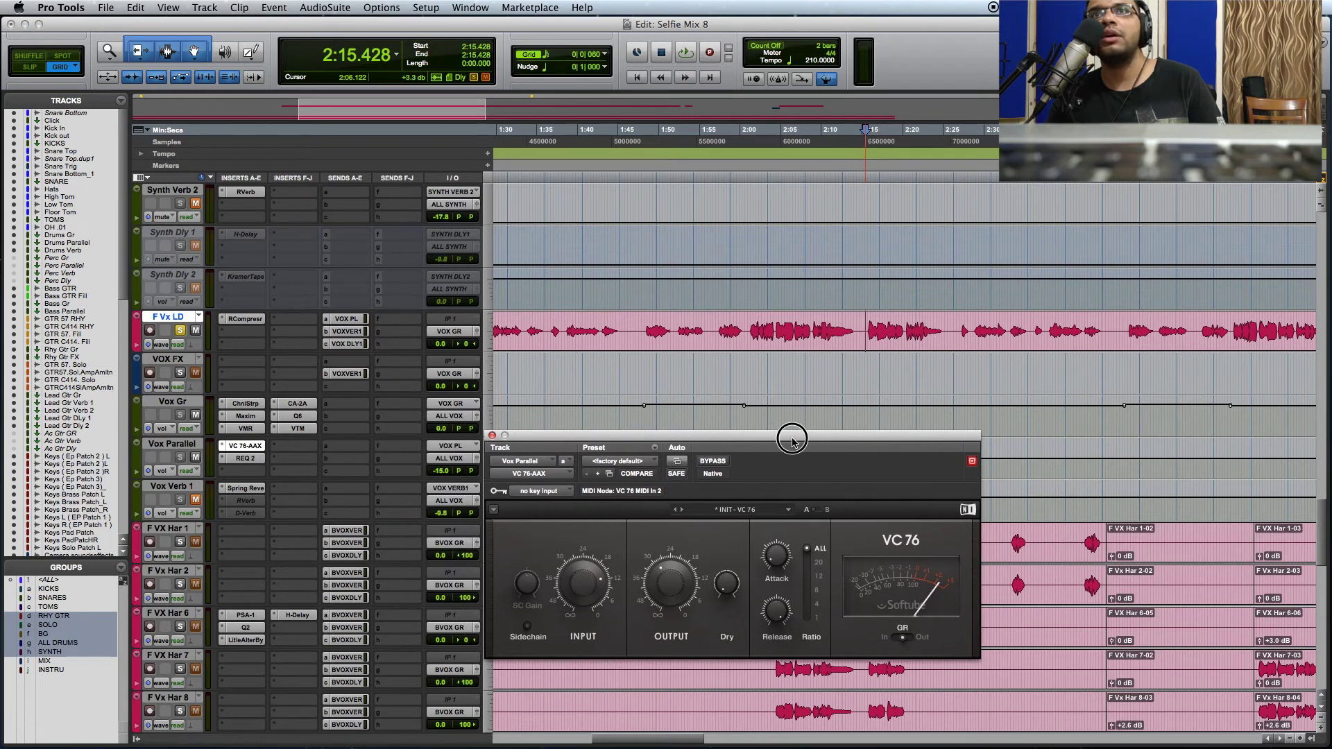
{"action": "left_click_drag", "start_coordinate": [697, 444], "coordinate": [697, 445]}
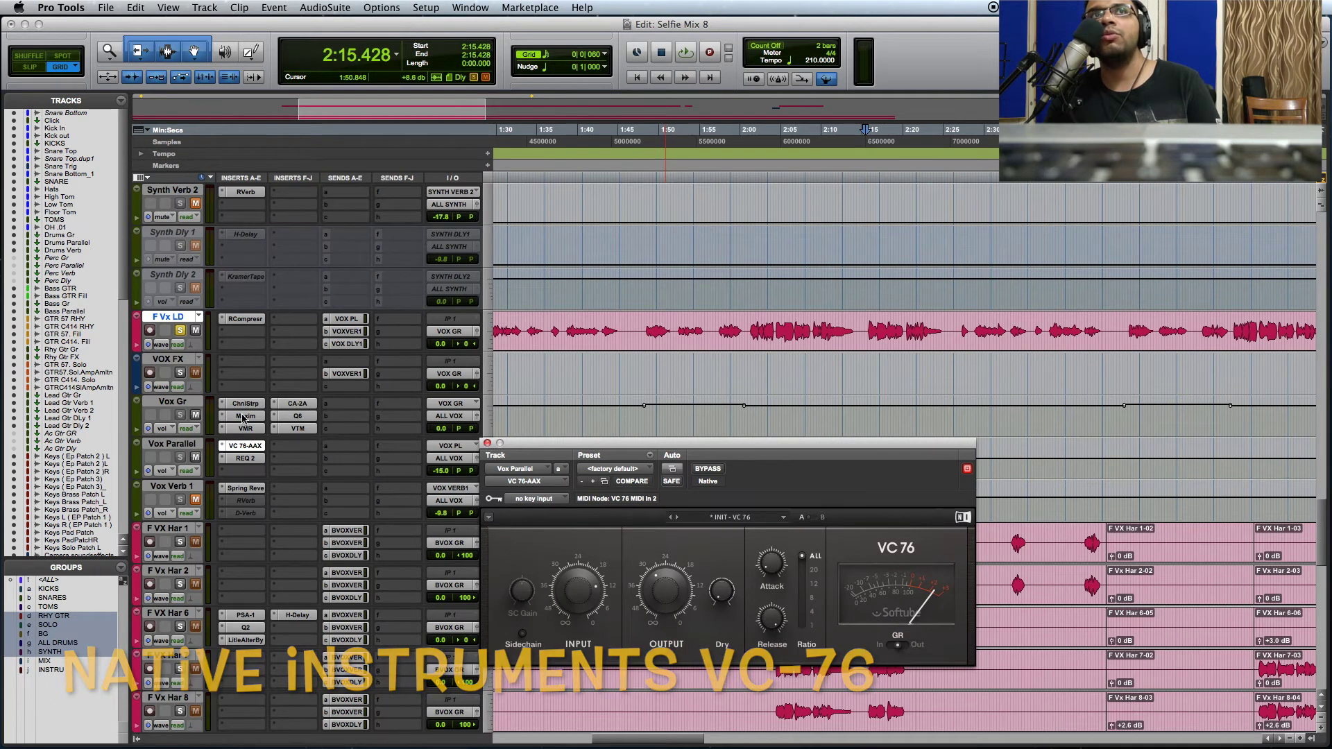
Mute Vox Gr, open the REQ 2 equalizer on Vox Parallel, and play the parallel-processed vocal.
{"action": "left_click", "coordinate": [196, 415]}
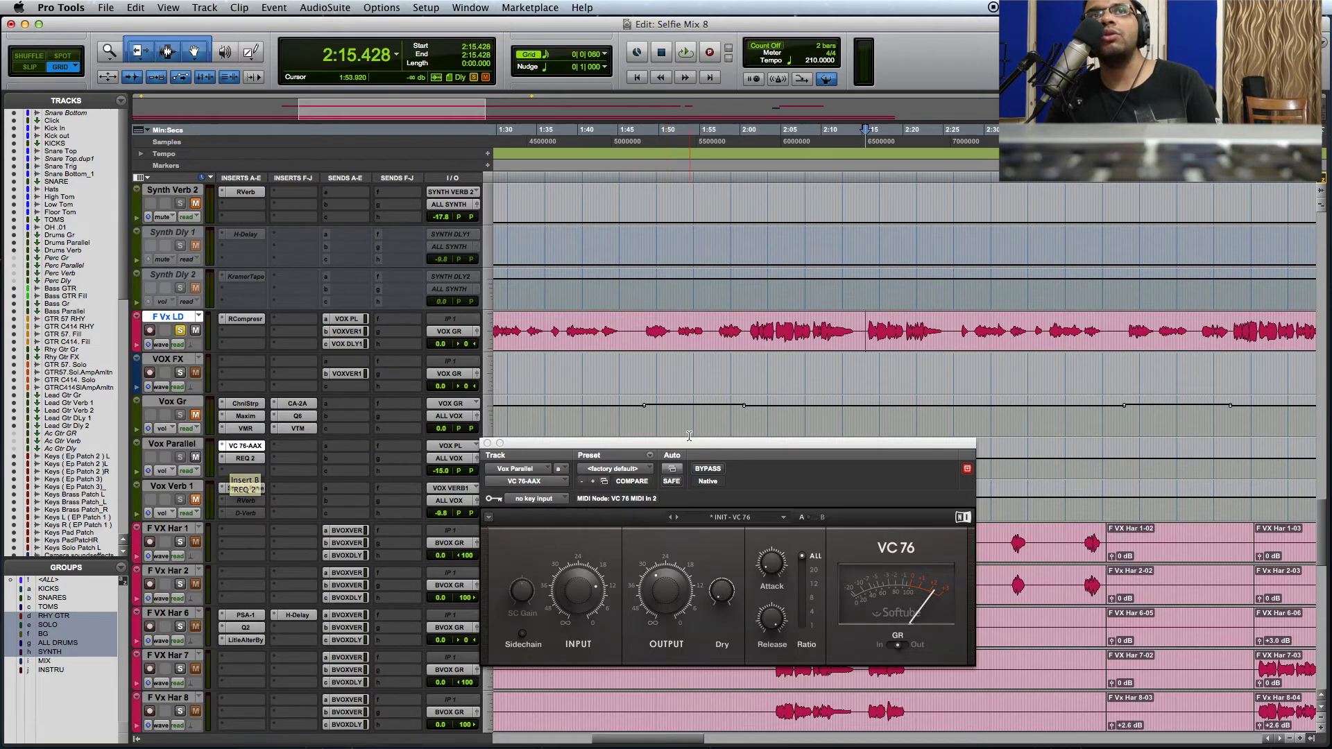
{"action": "left_click", "coordinate": [251, 460]}
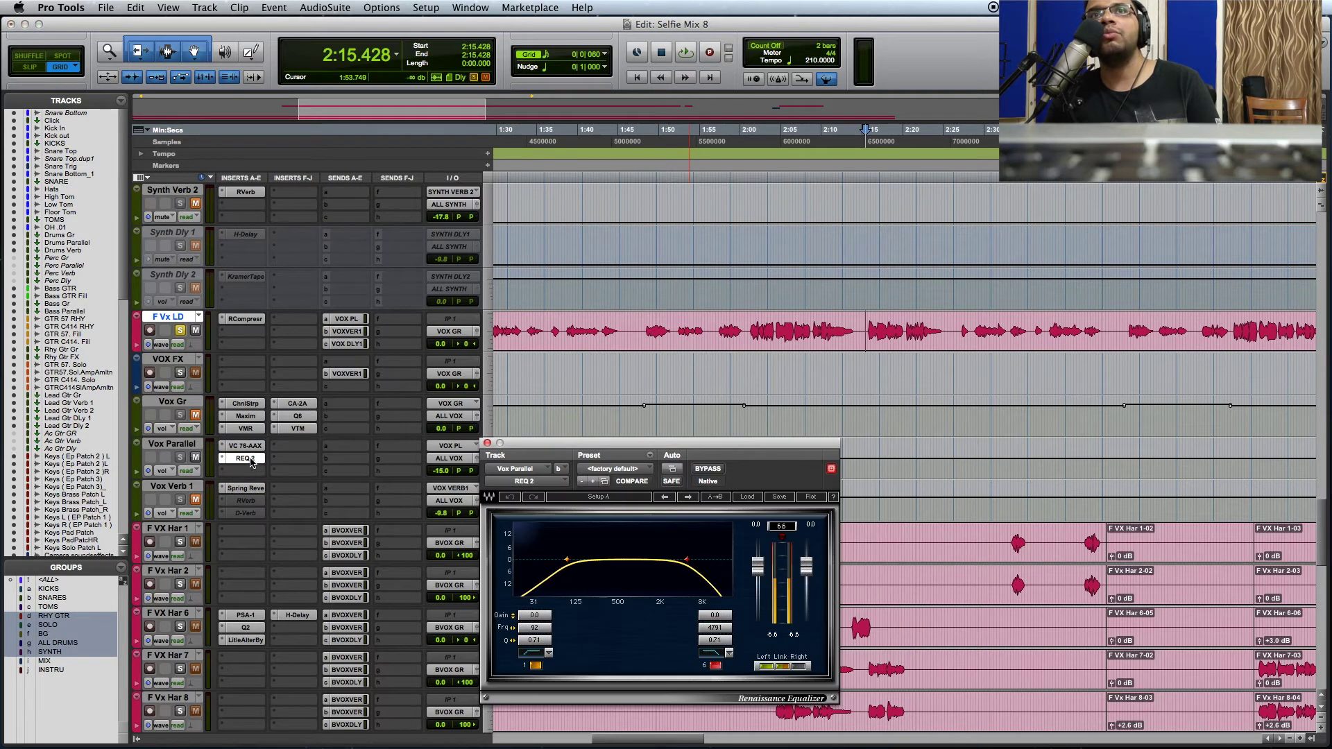
{"action": "left_click_drag", "start_coordinate": [517, 599], "coordinate": [566, 574]}
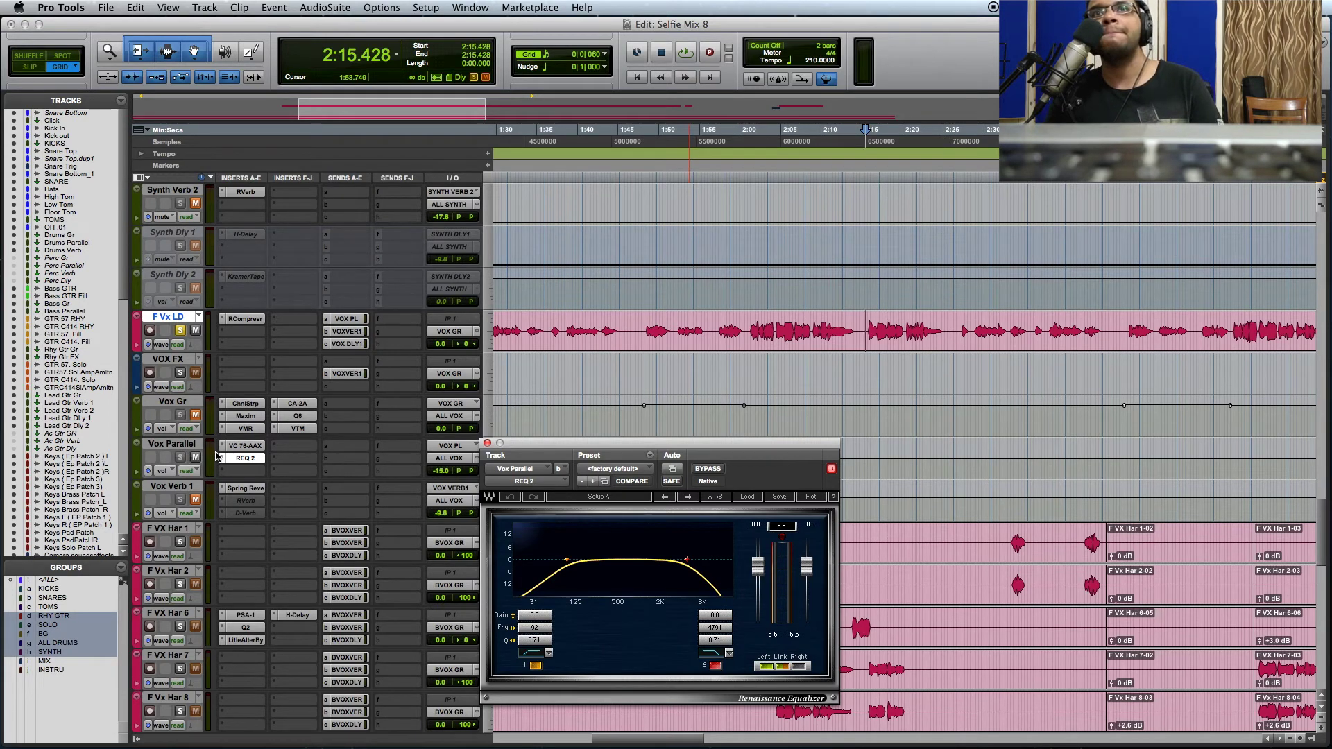
{"action": "key", "text": "space"}
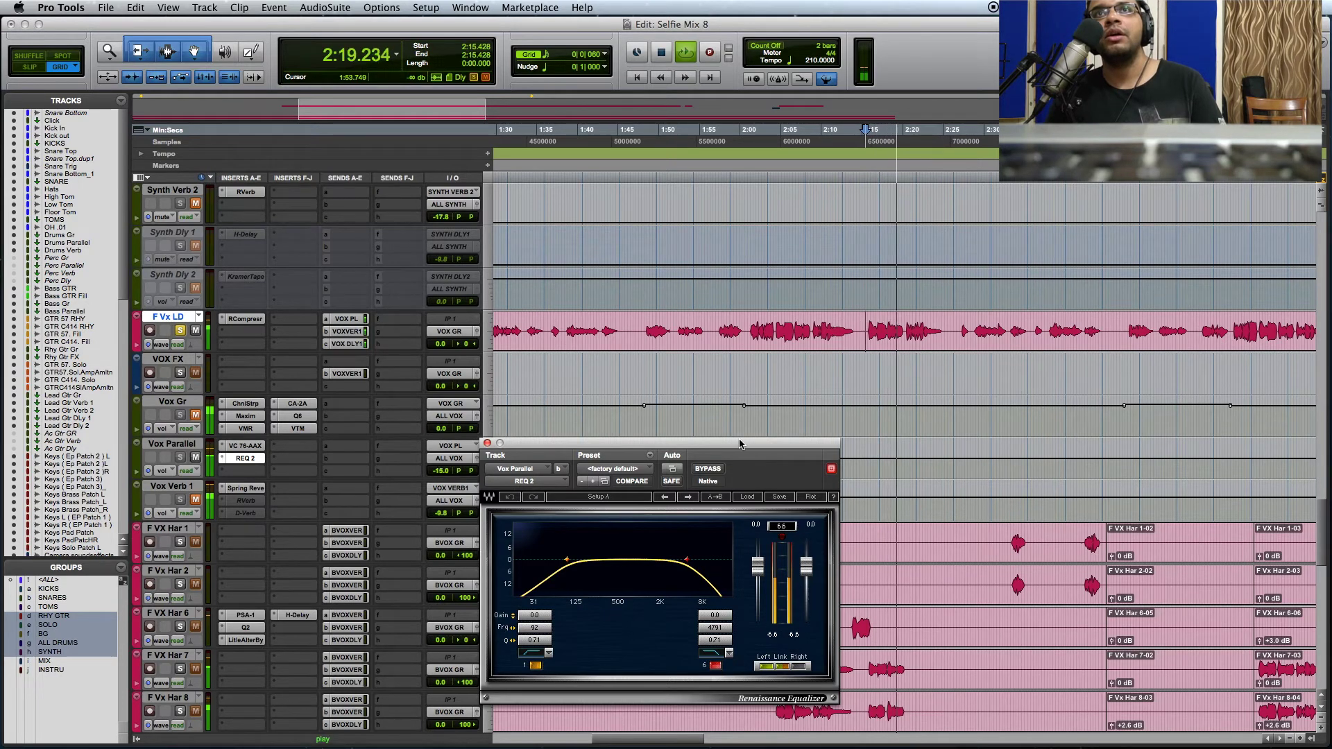
{"action": "key", "text": "space"}
{"action": "left_click_drag", "start_coordinate": [740, 444], "coordinate": [767, 445]}
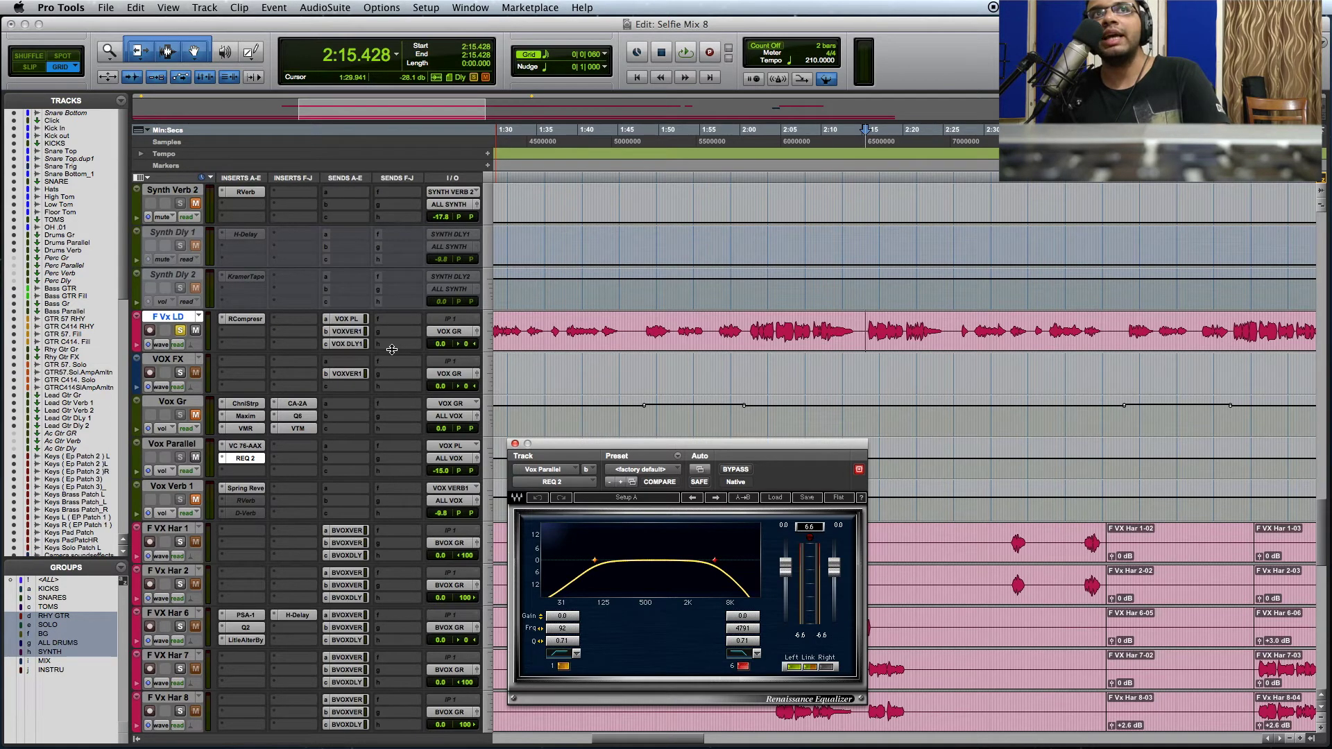
Compare Vox Parallel muted and active during playback of the F Vx LD selection, and stop playback.
{"action": "left_click", "coordinate": [195, 458]}
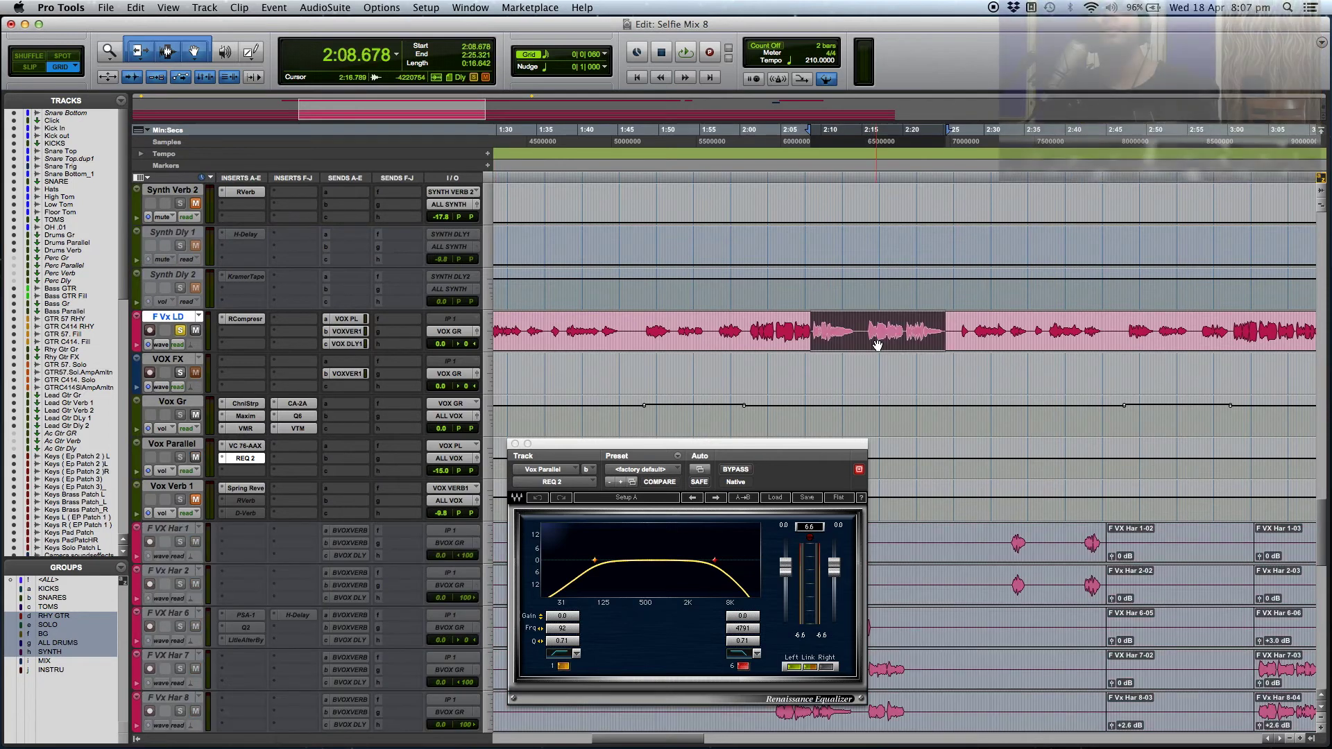
{"action": "key", "text": "space"}
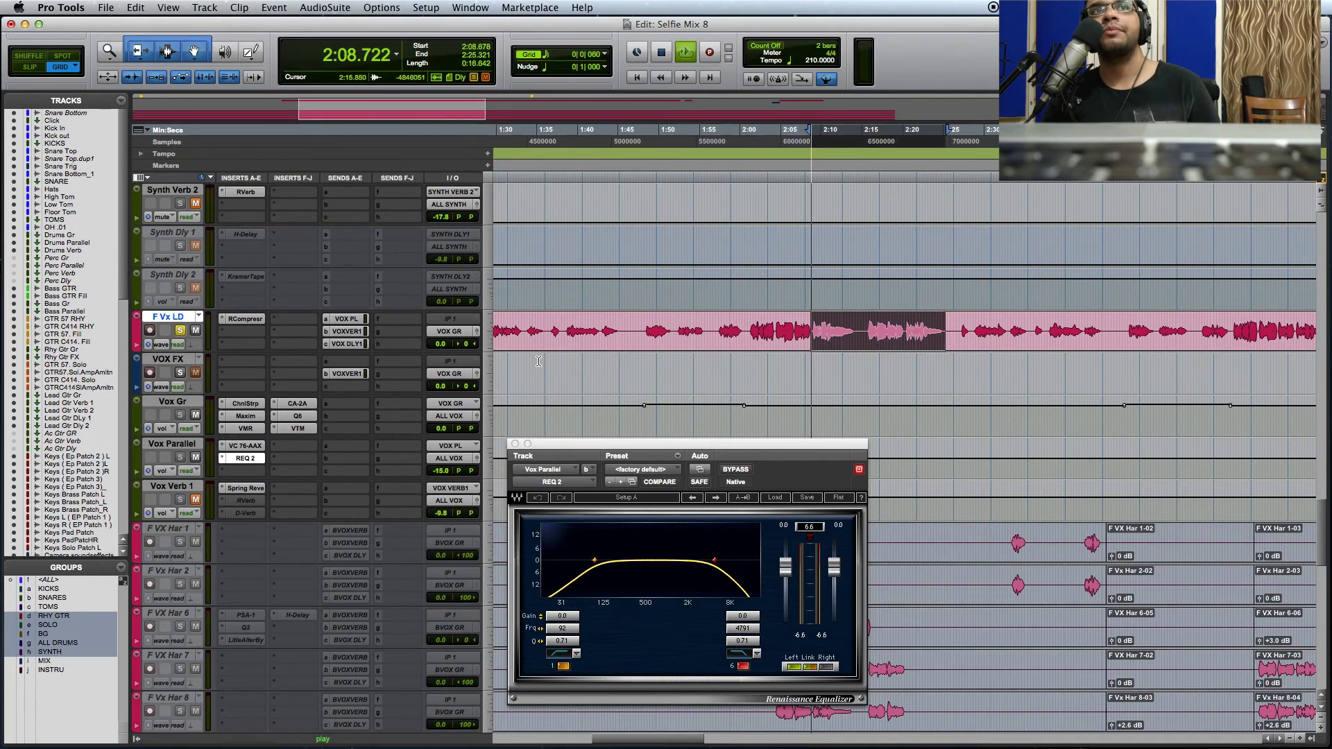
{"action": "left_click", "coordinate": [196, 459]}
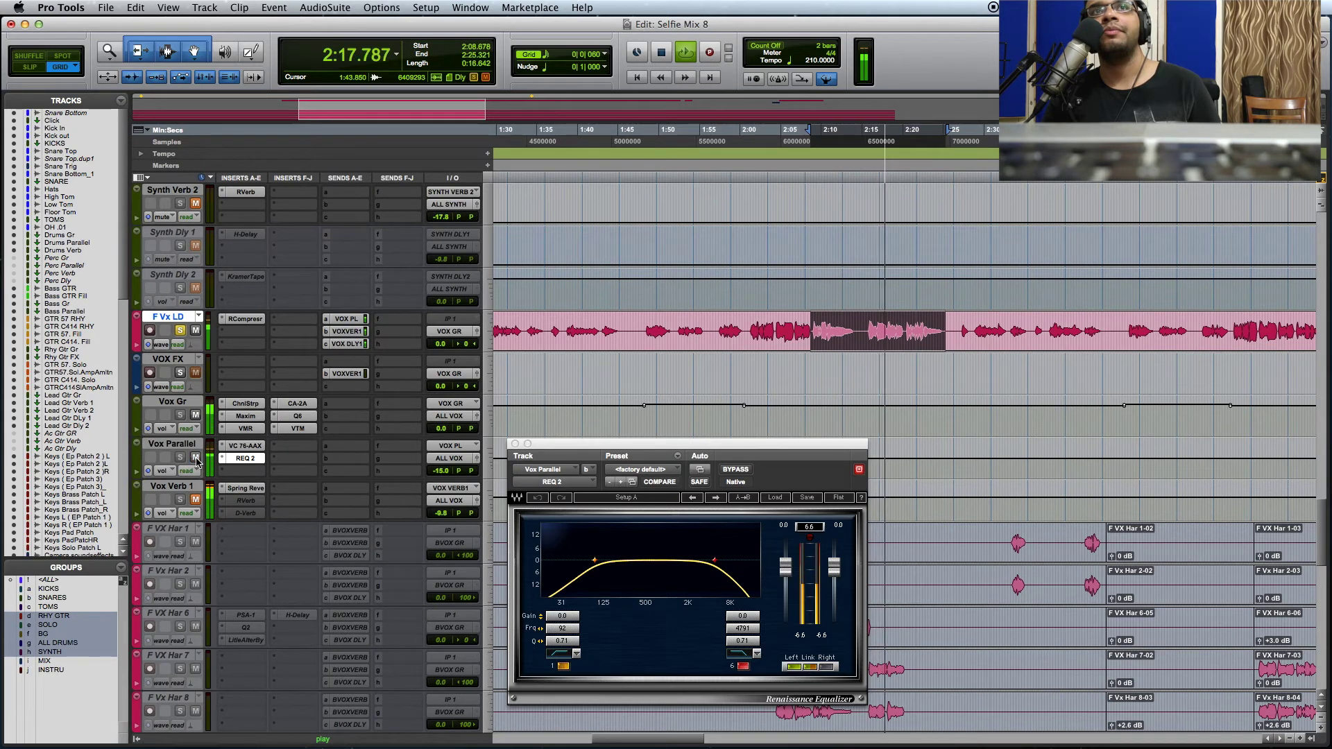
{"action": "key", "text": "space"}
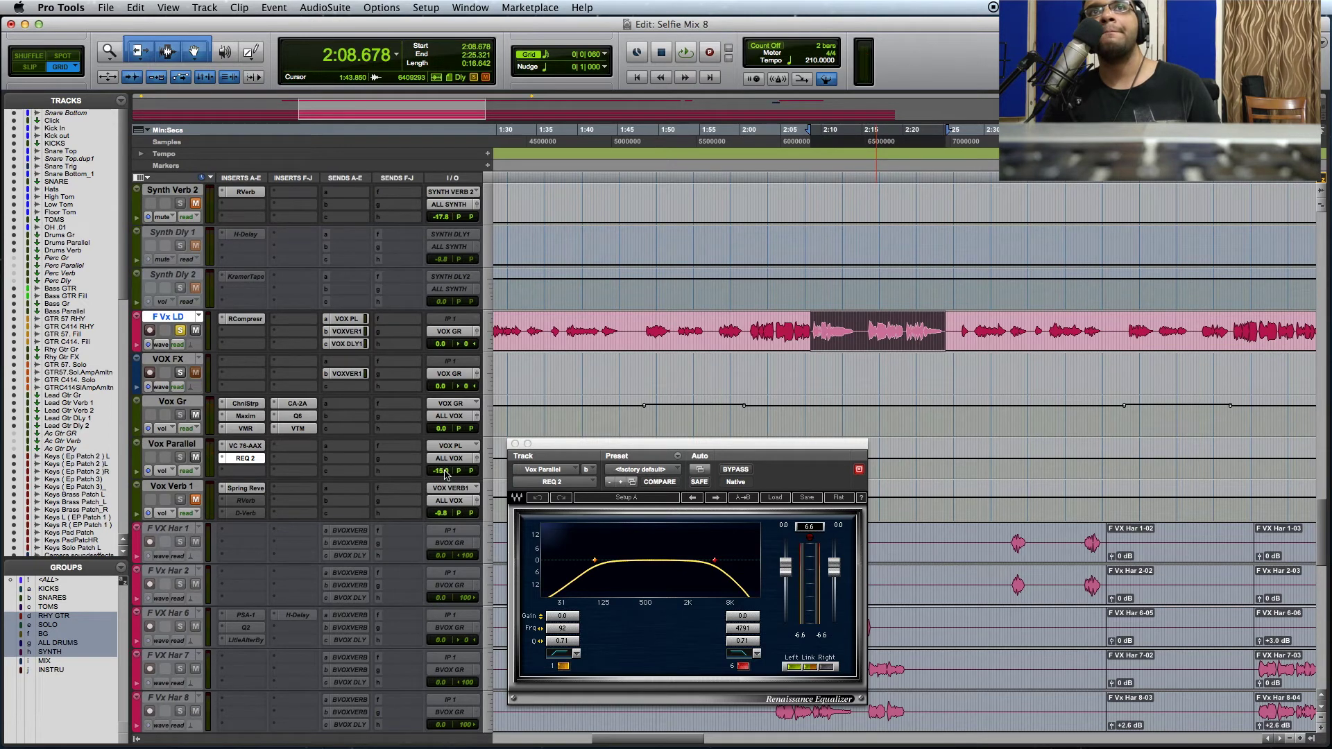
Replay the selection with Vox Parallel's volume temporarily raised to +12.0 dB, return it to -15.0 dB and stop playback.
{"action": "key", "text": "space"}
{"action": "left_click_drag", "start_coordinate": [445, 474], "coordinate": [445, 434]}
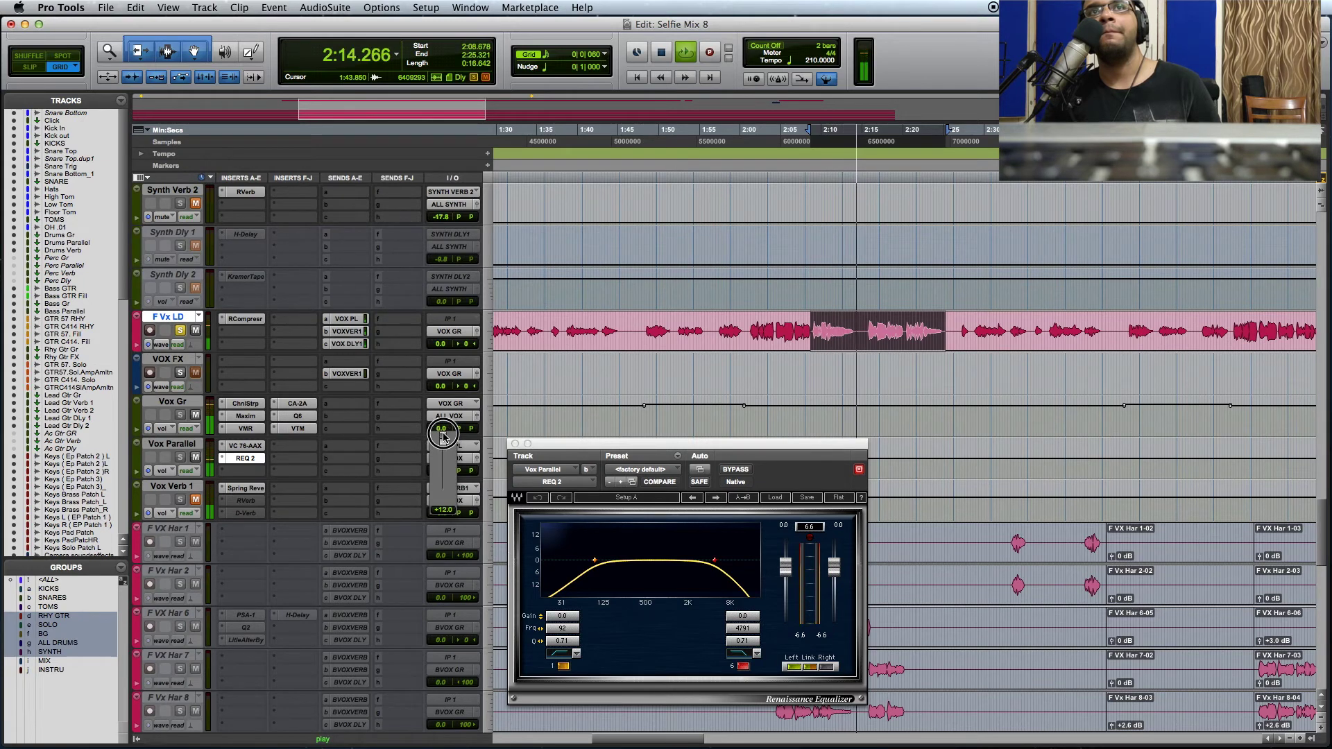
{"action": "left_click_drag", "start_coordinate": [445, 434], "coordinate": [445, 472]}
{"action": "key", "text": "space"}
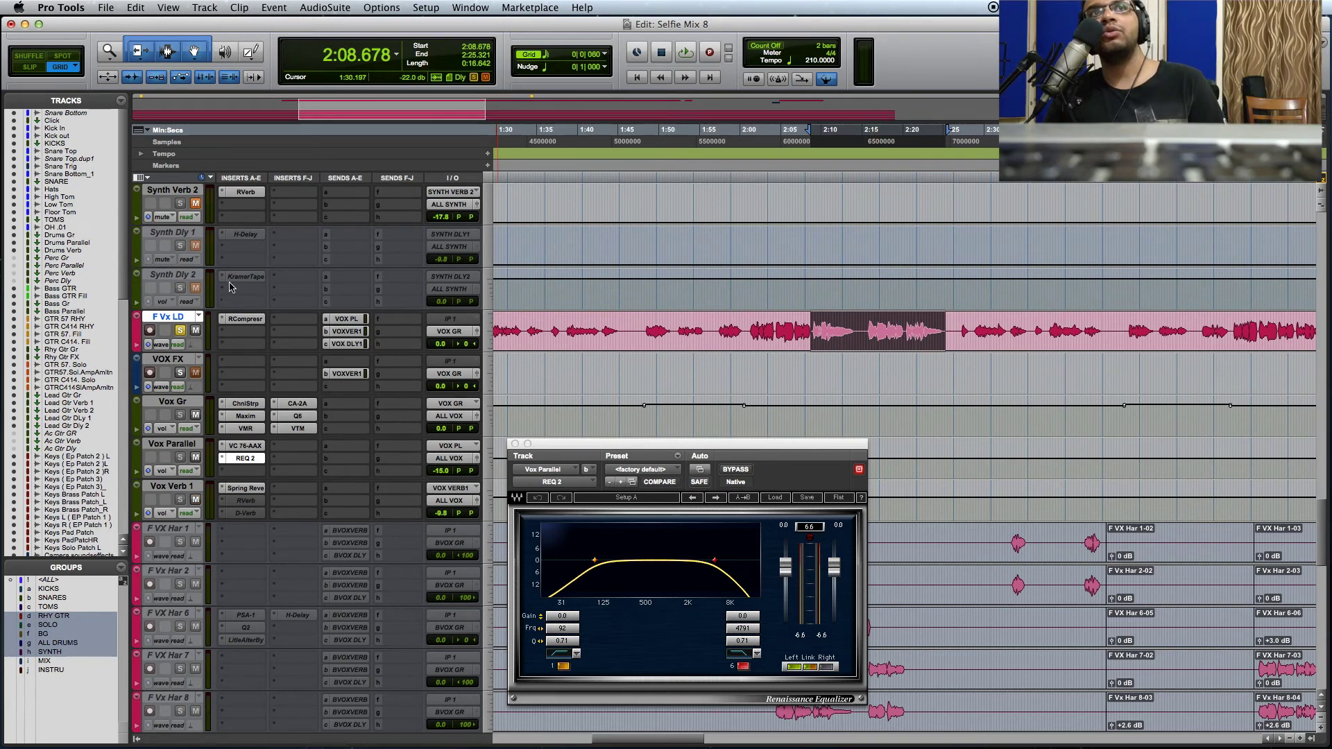
Open the AIR Spring Reverb on Vox Verb 1, mute Vox Gr and Vox Parallel, and play the reverb return alone.
{"action": "left_click", "coordinate": [257, 490]}
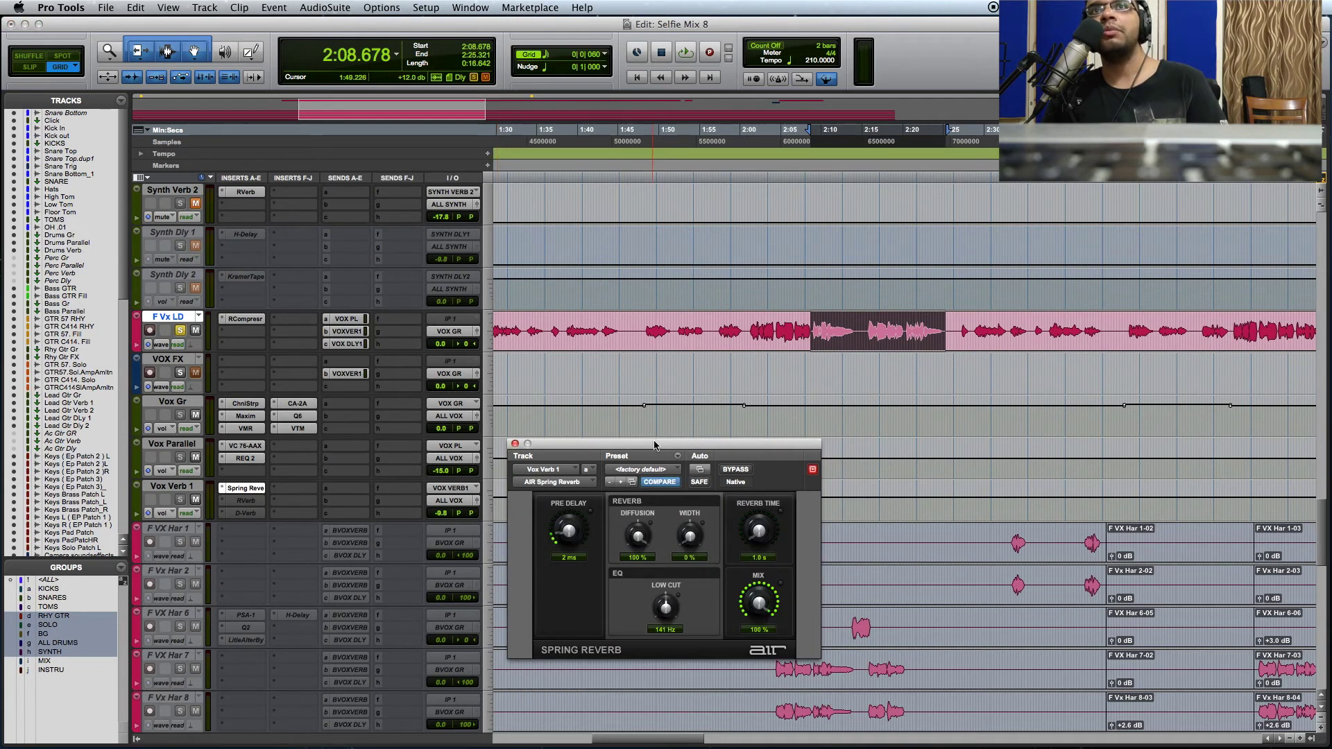
{"action": "left_click_drag", "start_coordinate": [708, 444], "coordinate": [754, 422]}
{"action": "left_click", "coordinate": [196, 414]}
{"action": "left_click", "coordinate": [196, 457]}
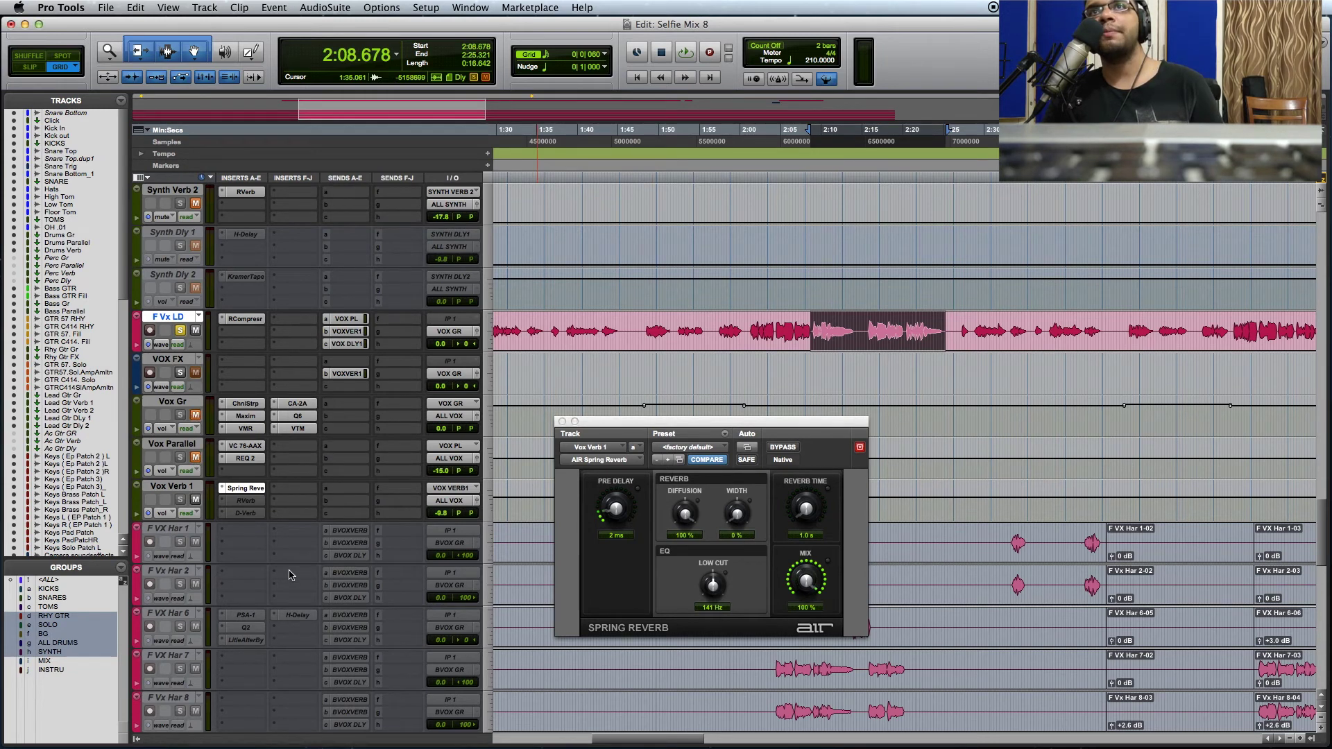
{"action": "key", "text": "space"}
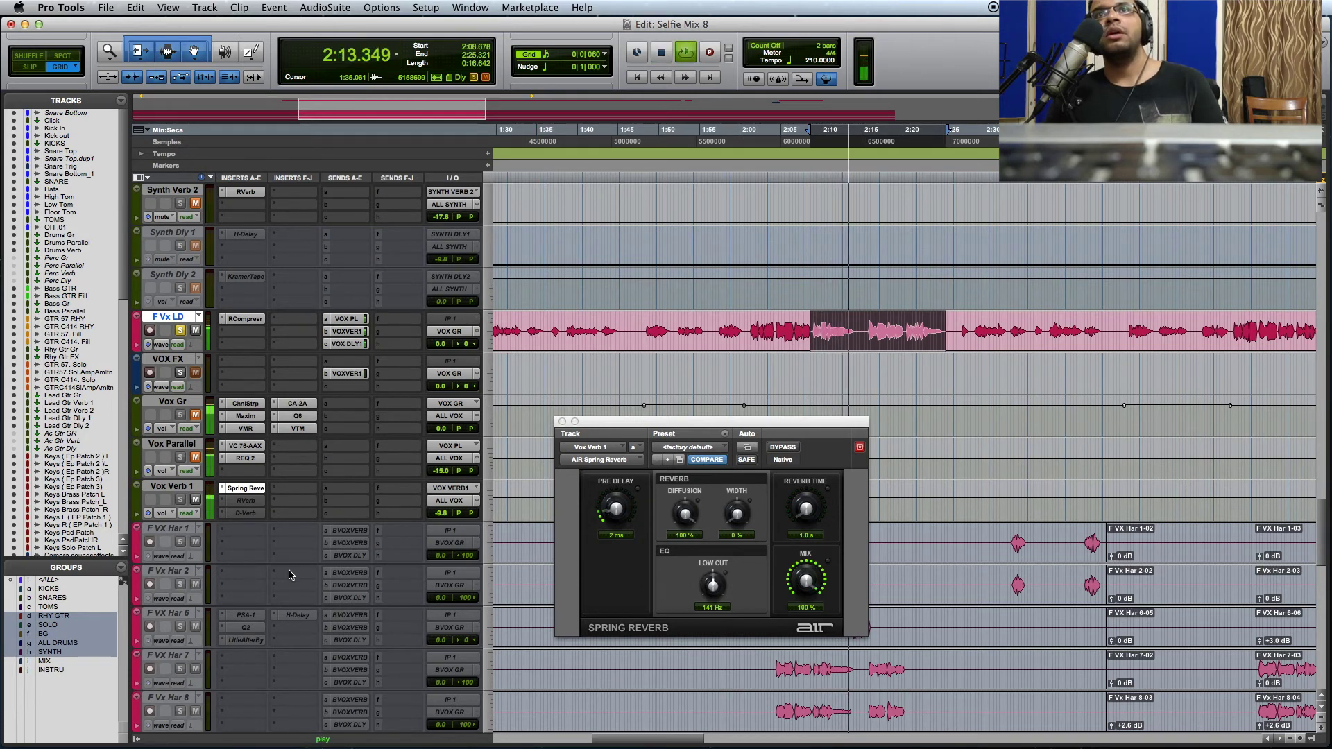
{"action": "key", "text": "space"}
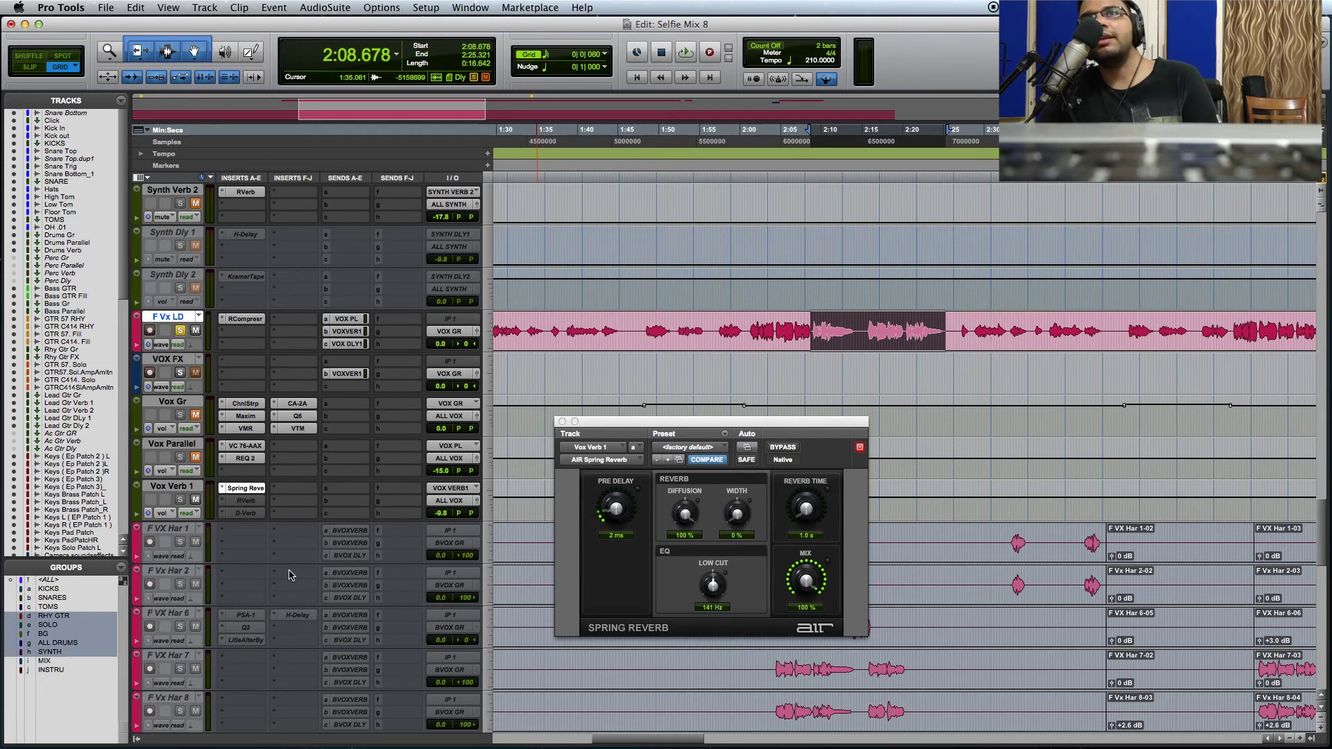
Unmute Vox Parallel and Vox Gr, and replay the selection with Vox Verb 1's volume temporarily raised.
{"action": "left_click", "coordinate": [196, 457]}
{"action": "left_click", "coordinate": [196, 415]}
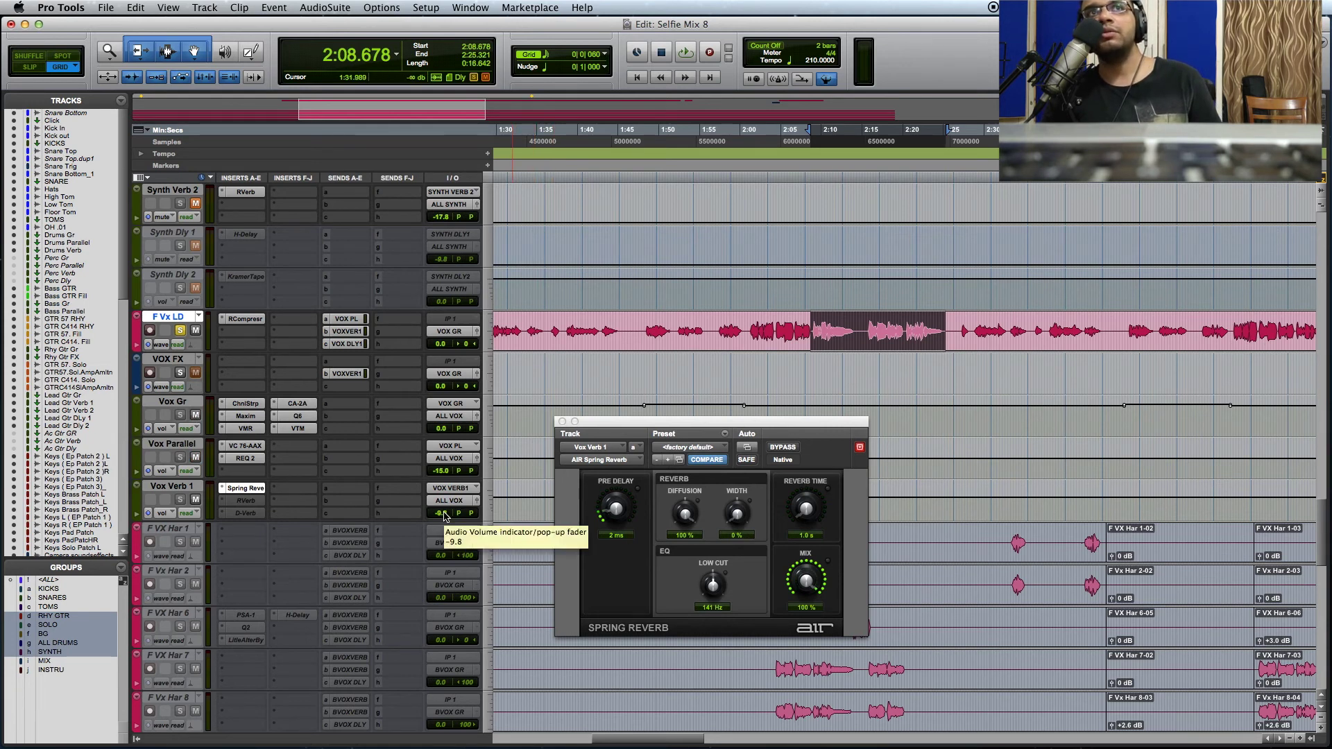
{"action": "key", "text": "space"}
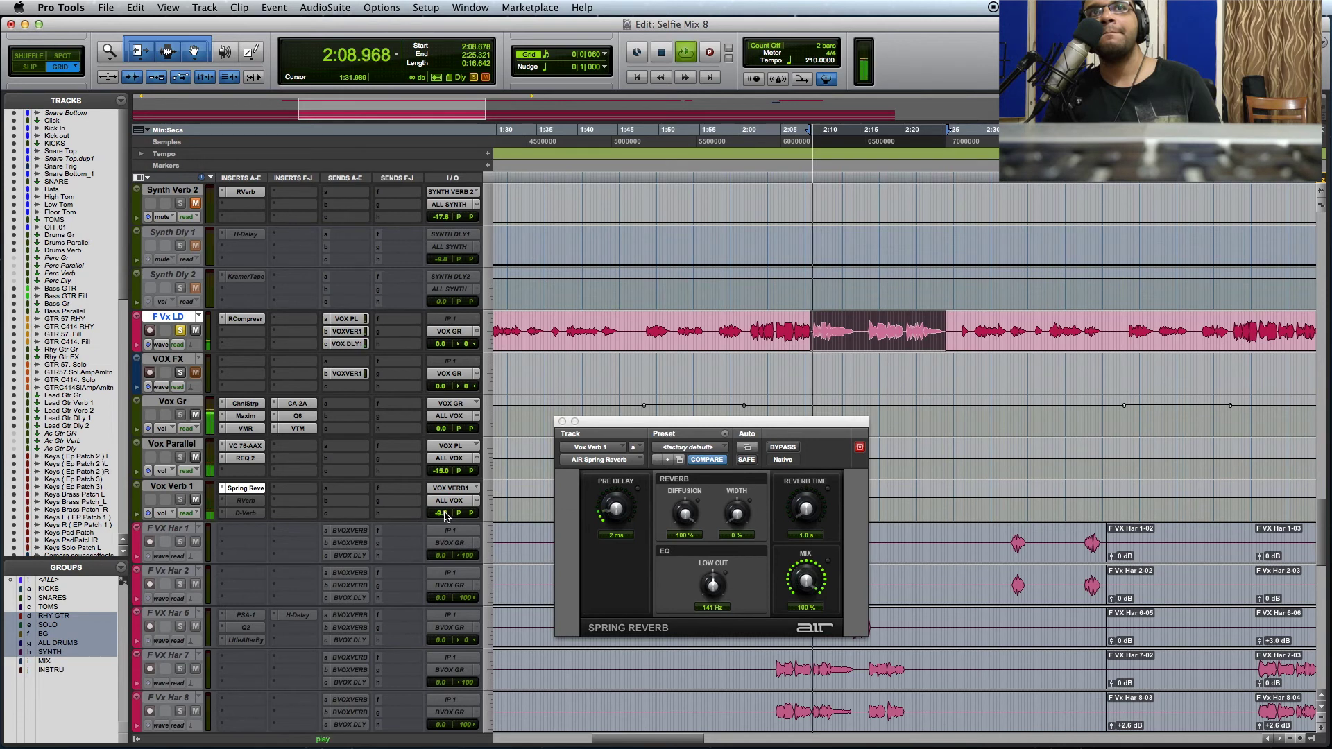
{"action": "left_click_drag", "start_coordinate": [446, 517], "coordinate": [446, 500]}
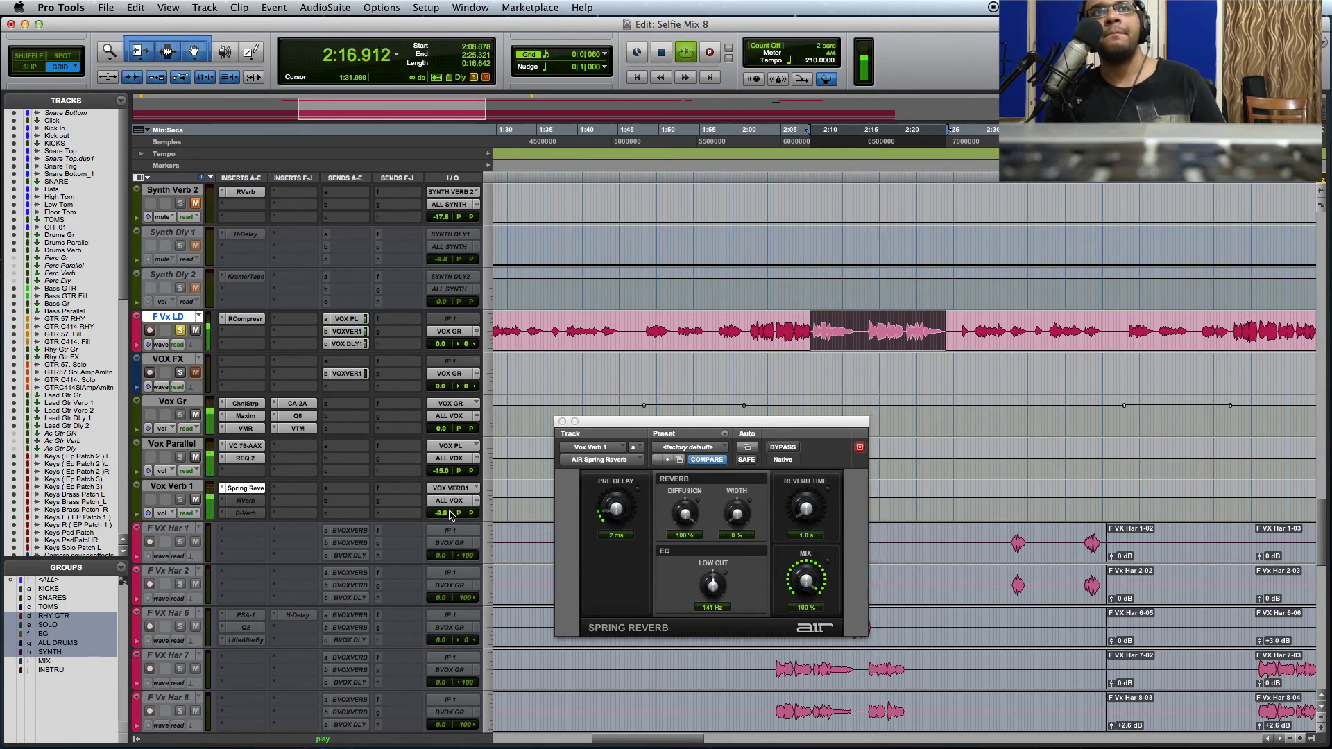
Compare Vox Verb 1 muted and active while the selection plays, and stop playback.
{"action": "left_click", "coordinate": [197, 500]}
{"action": "left_click", "coordinate": [197, 500]}
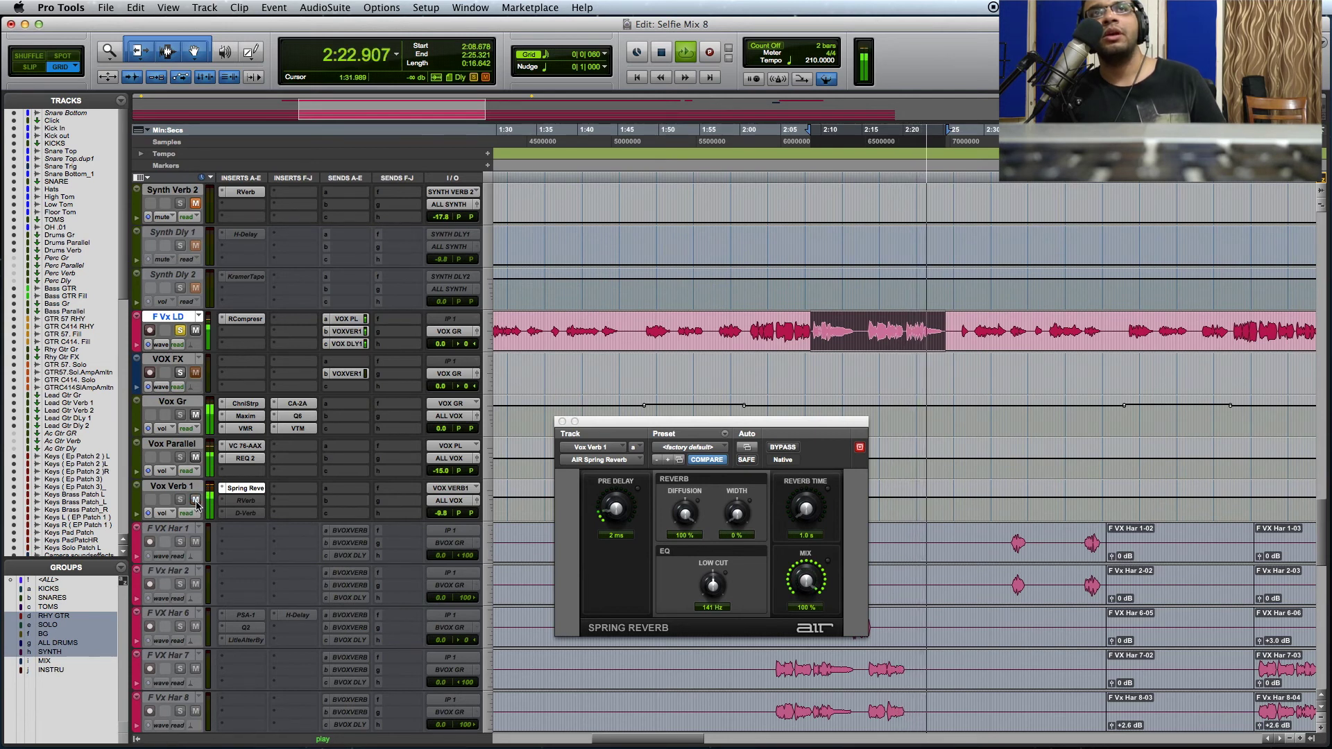
{"action": "key", "text": "space"}
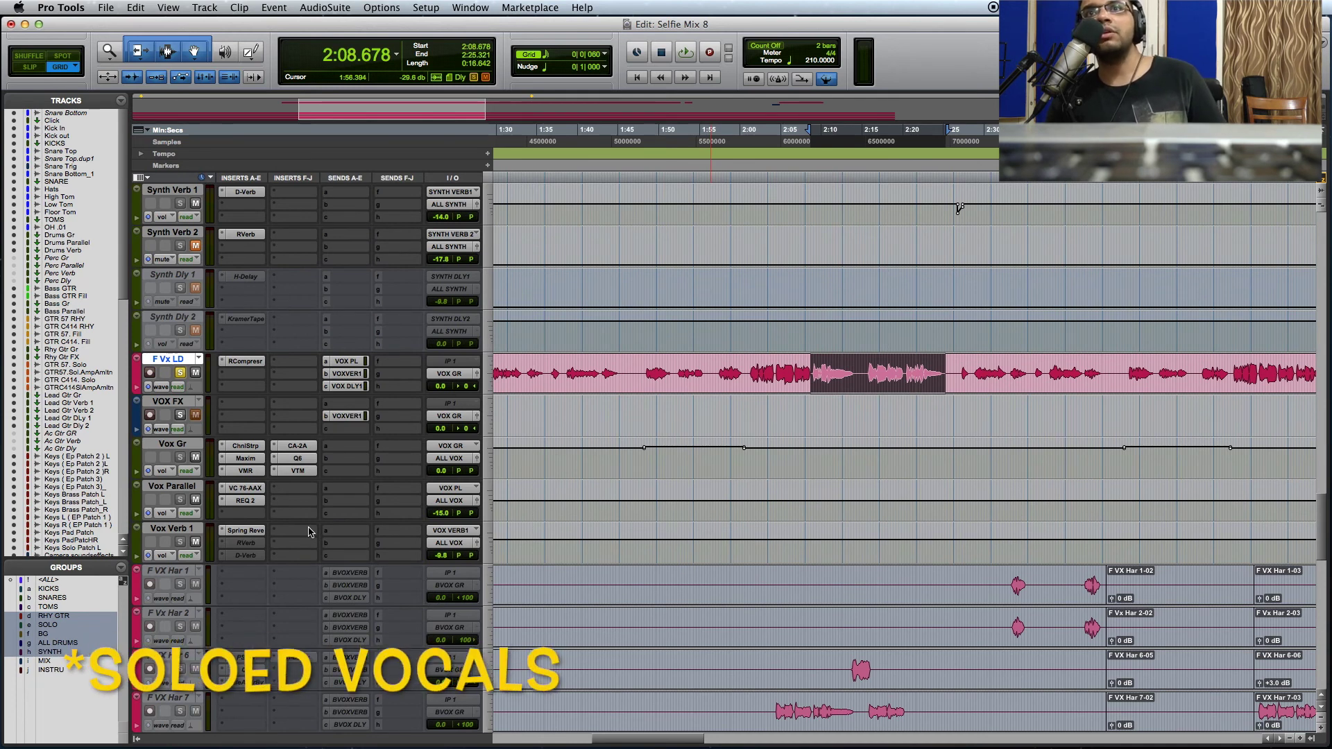
Play the soloed lead vocal fully processed, then mute Vox Verb 1 and bypass all inserts on Vox Gr and F Vx LD.
{"action": "key", "text": "space"}
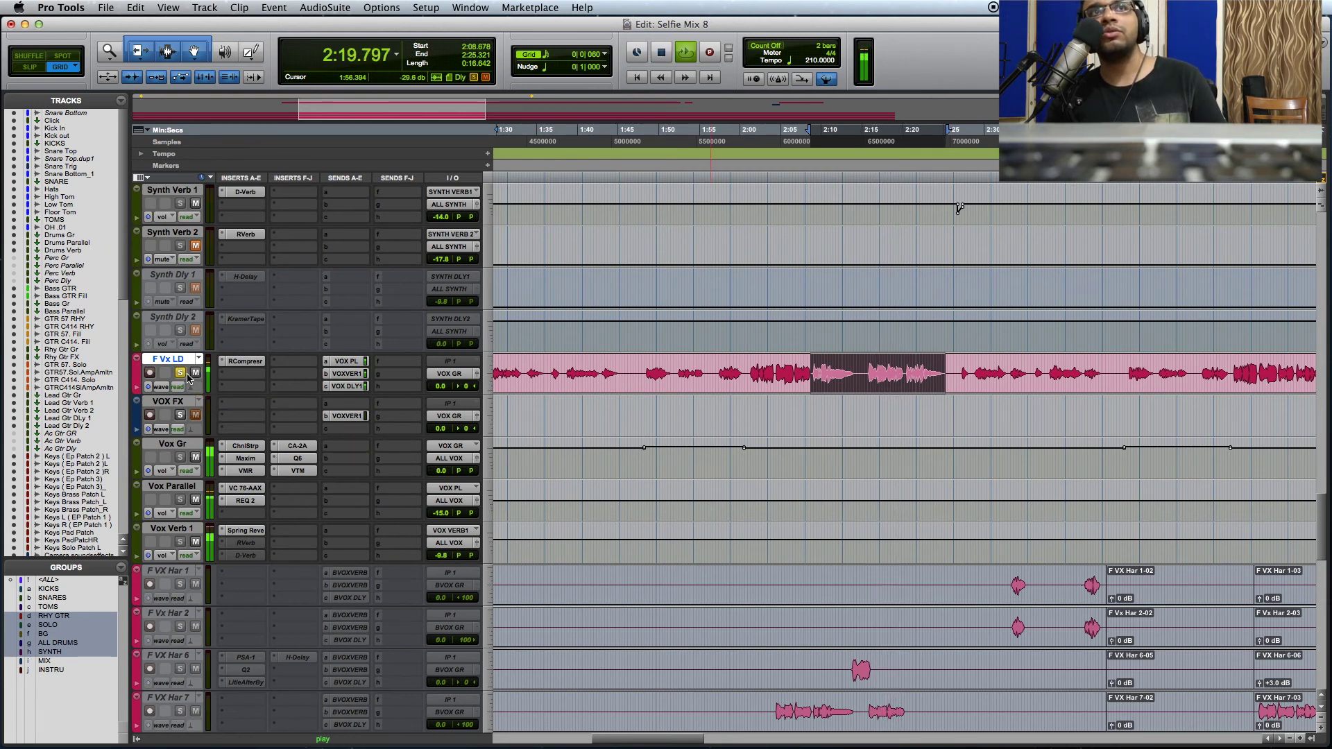
{"action": "key", "text": "space"}
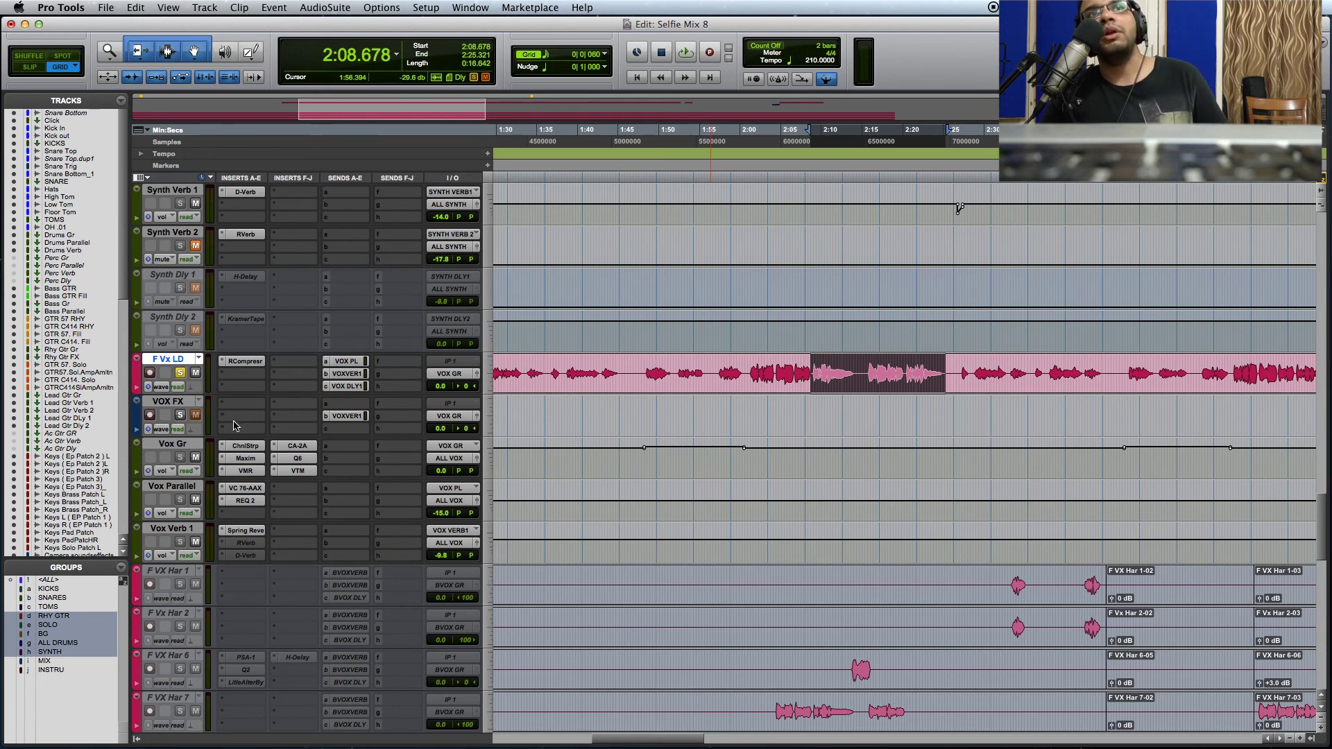
{"action": "left_click", "coordinate": [195, 542]}
{"action": "left_click", "coordinate": [246, 446], "text": "ctrl+super"}
{"action": "left_click", "coordinate": [248, 363], "text": "ctrl+super"}
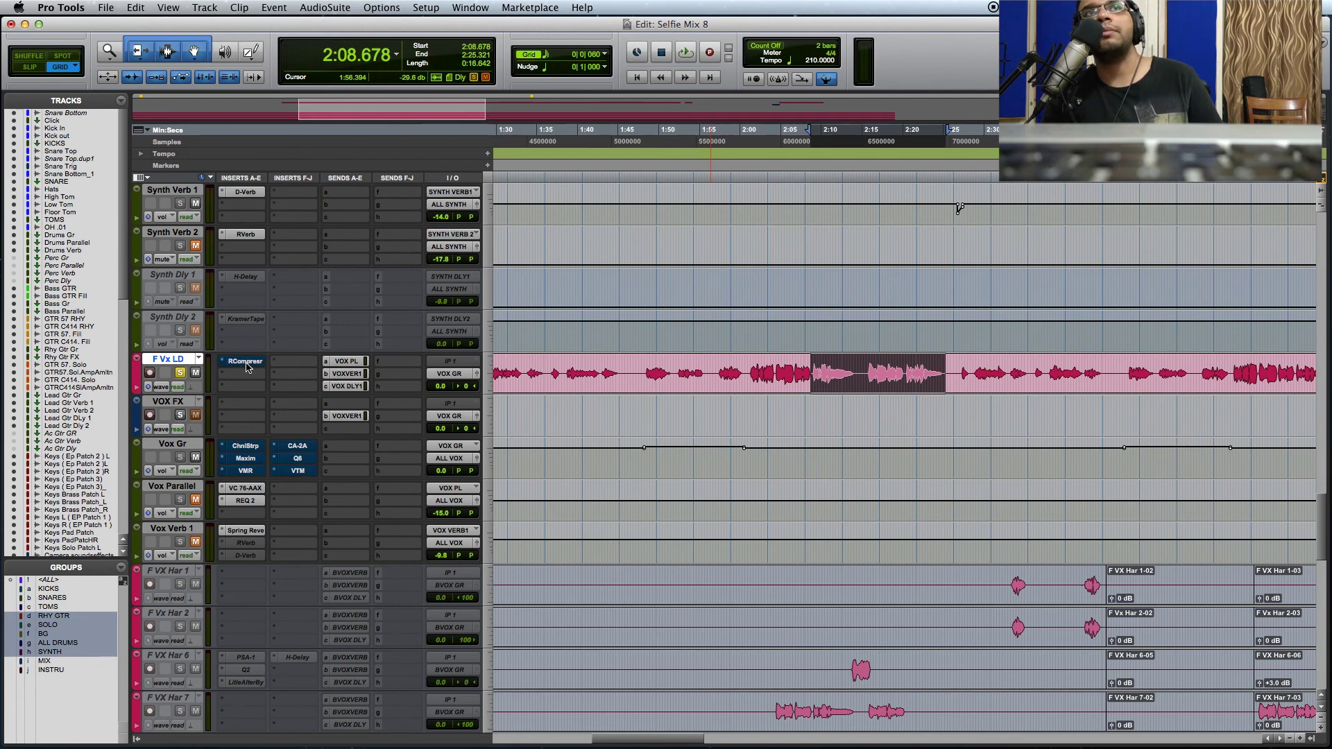
Replay the selection while reactivating the F Vx LD compressor and the Vox Gr inserts, unmute Vox Verb 1 and stop playback.
{"action": "key", "text": "space"}
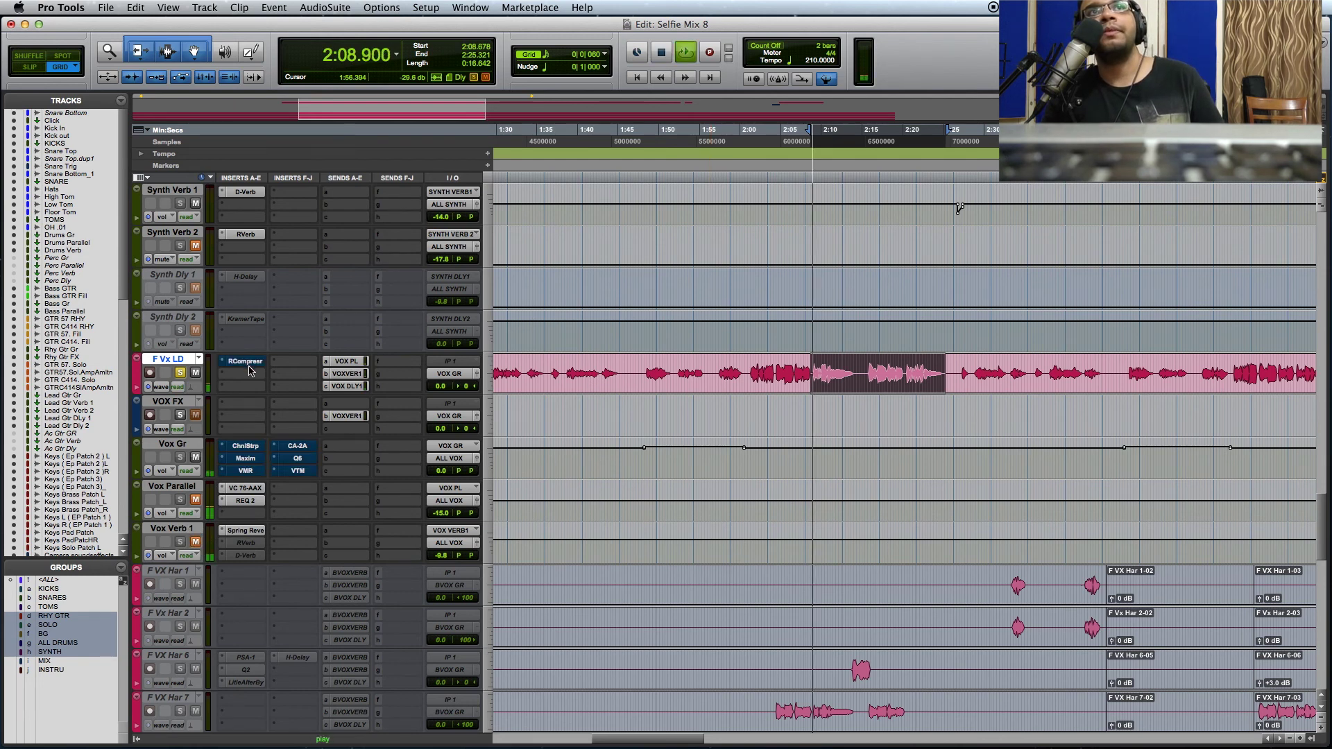
{"action": "left_click", "coordinate": [249, 363], "text": "ctrl+super"}
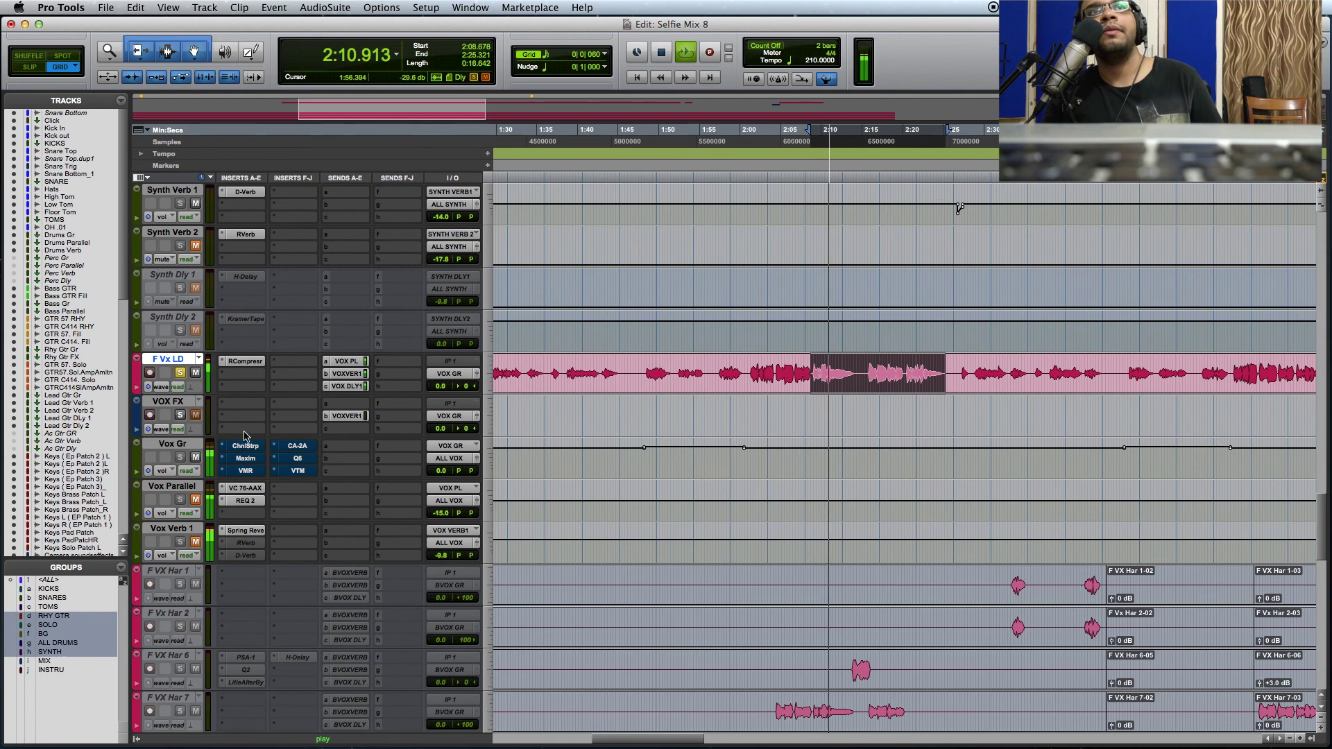
{"action": "left_click", "coordinate": [239, 458], "text": "ctrl+super"}
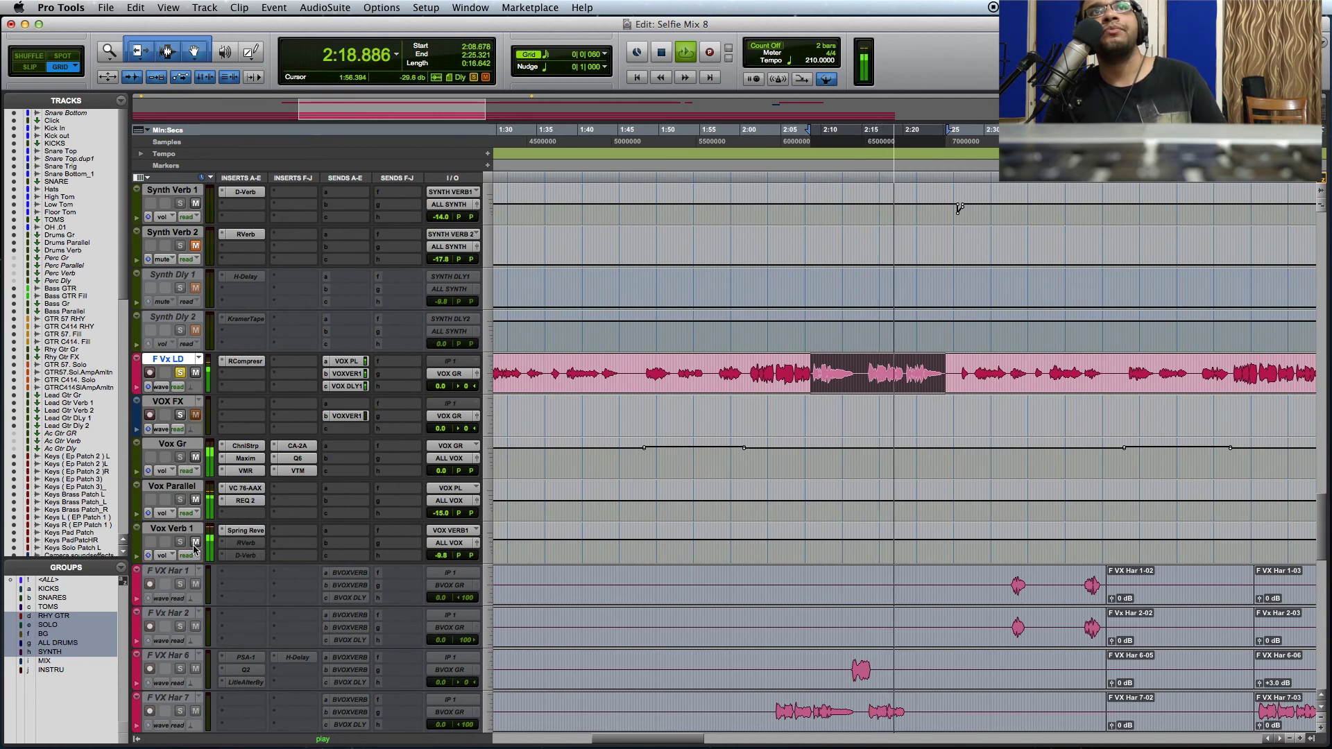
{"action": "key", "text": "space"}
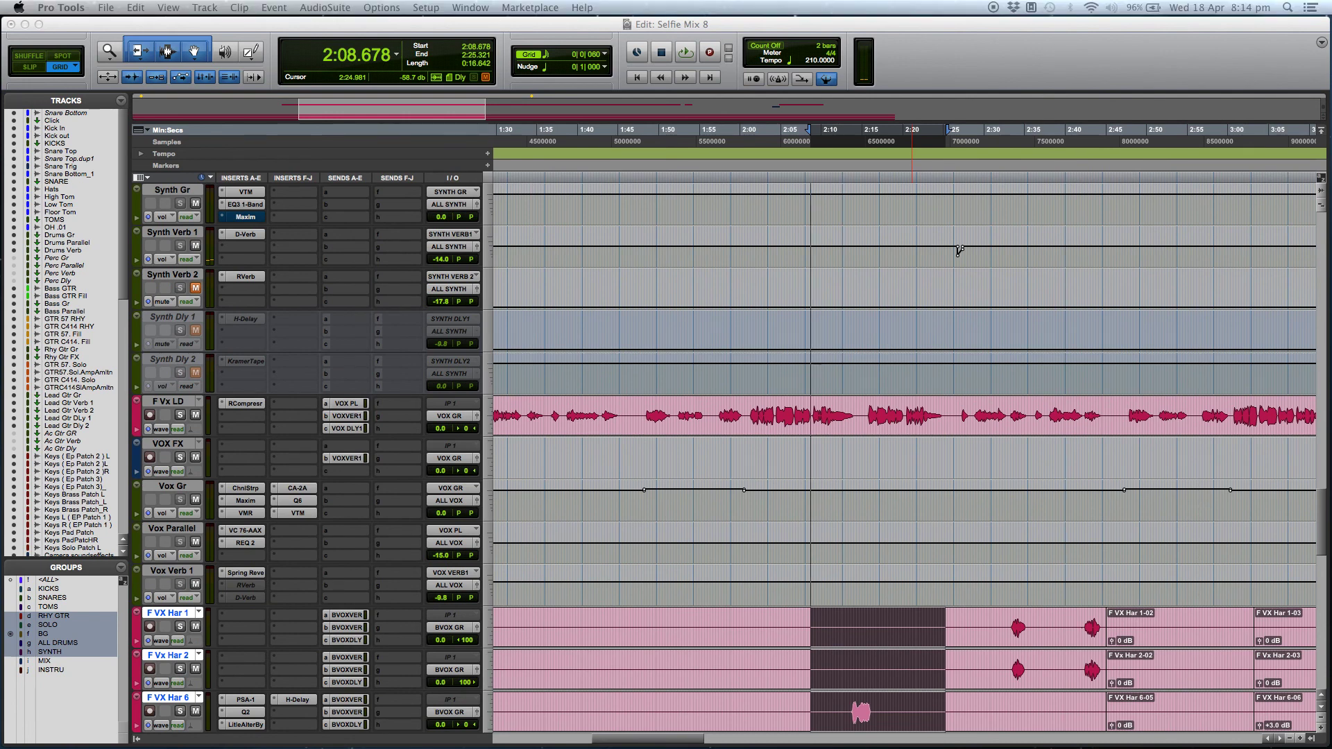
Play the selection in the full mix with the lead vocal unsoloed, and stop playback.
{"action": "key", "text": "space"}
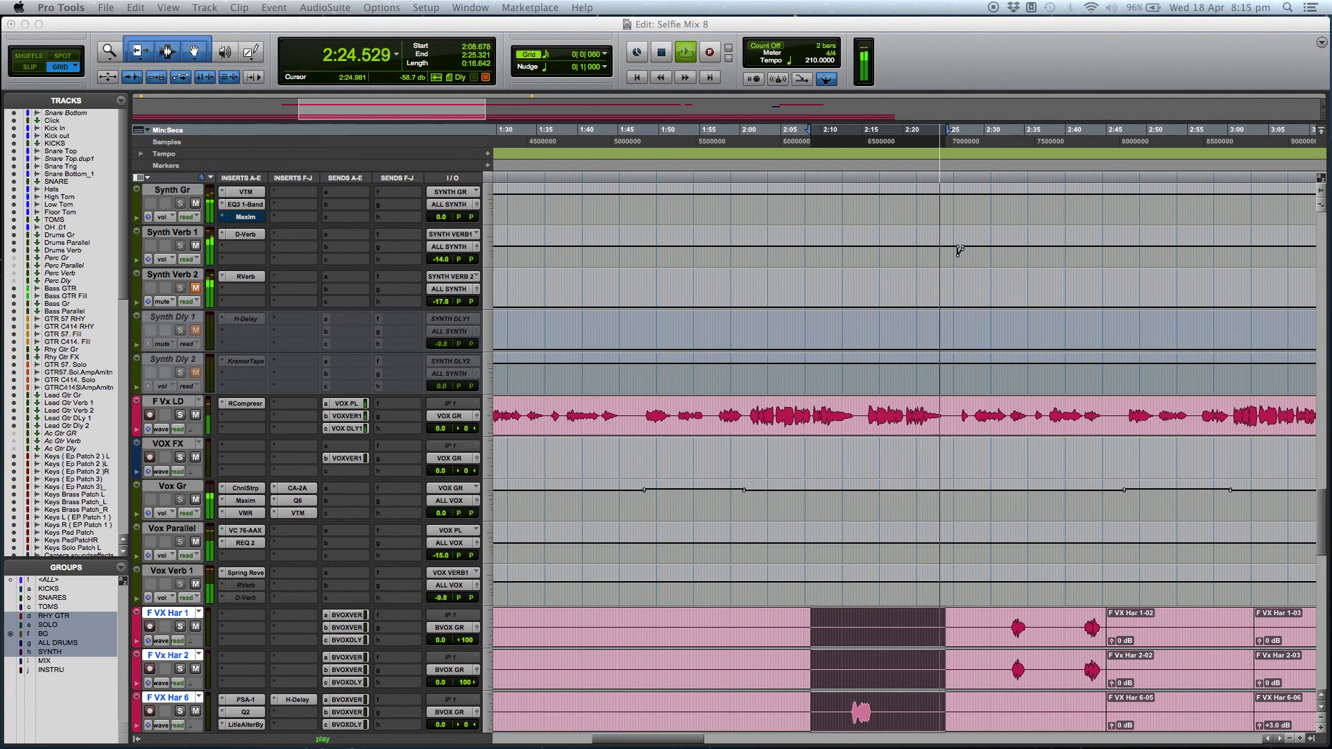
{"action": "key", "text": "space"}
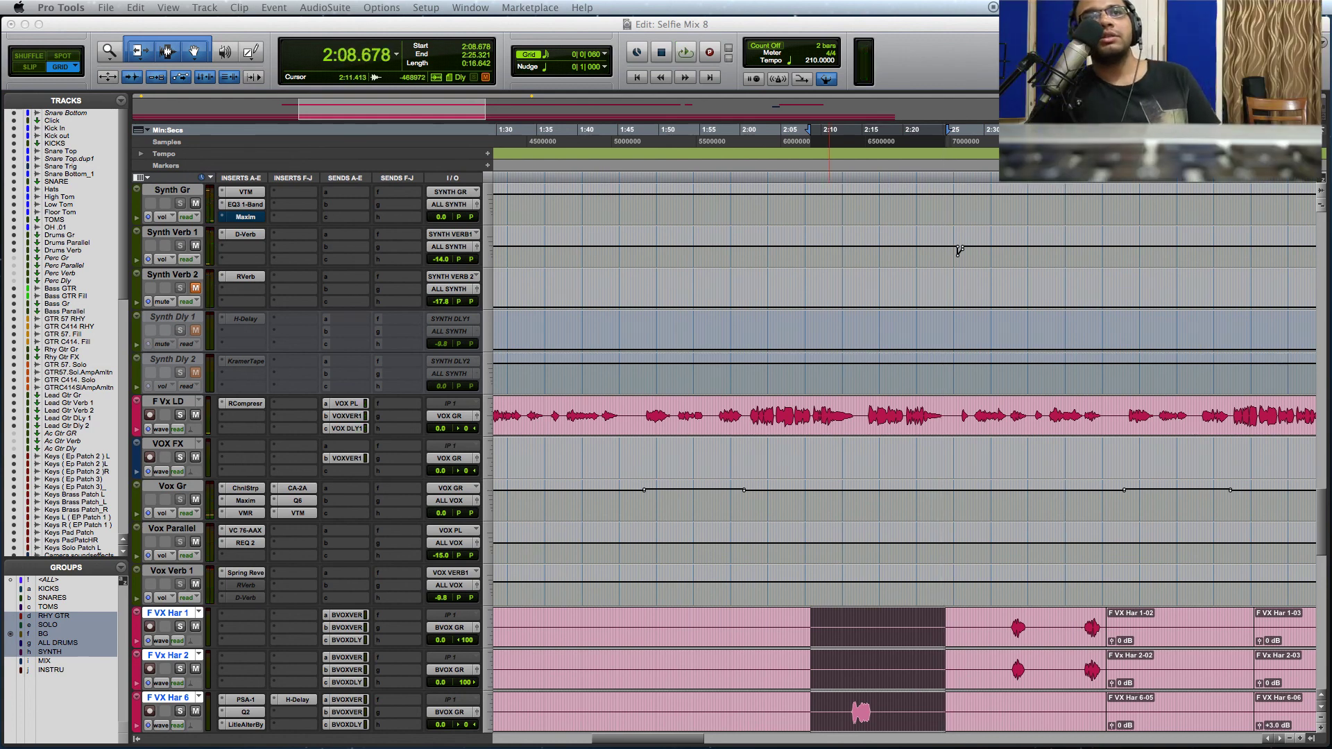